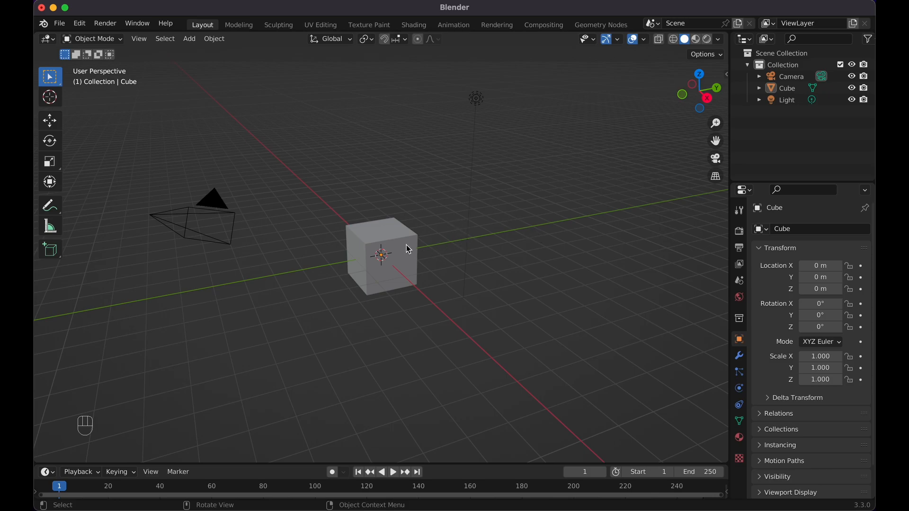
# - Move the default cube up 1 m along the Z axis in the front view
pyautogui.press('KP_1')
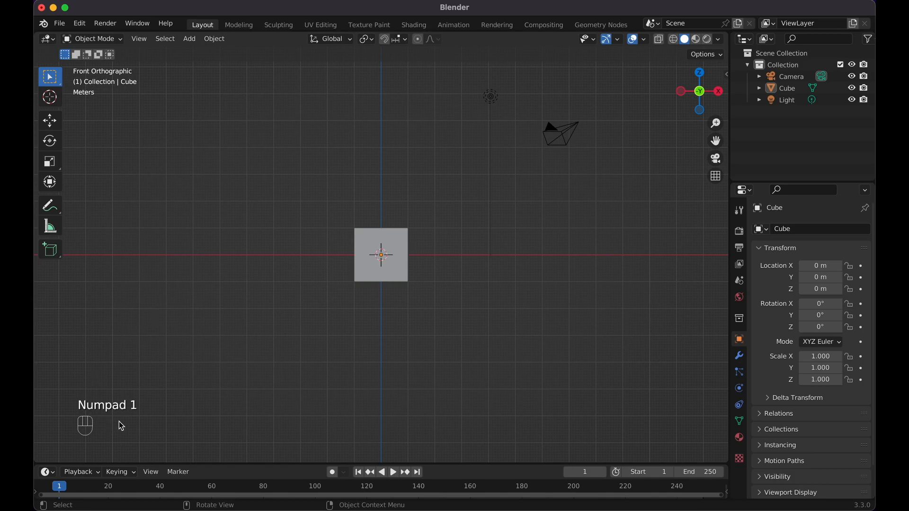
pyautogui.click(399, 245)
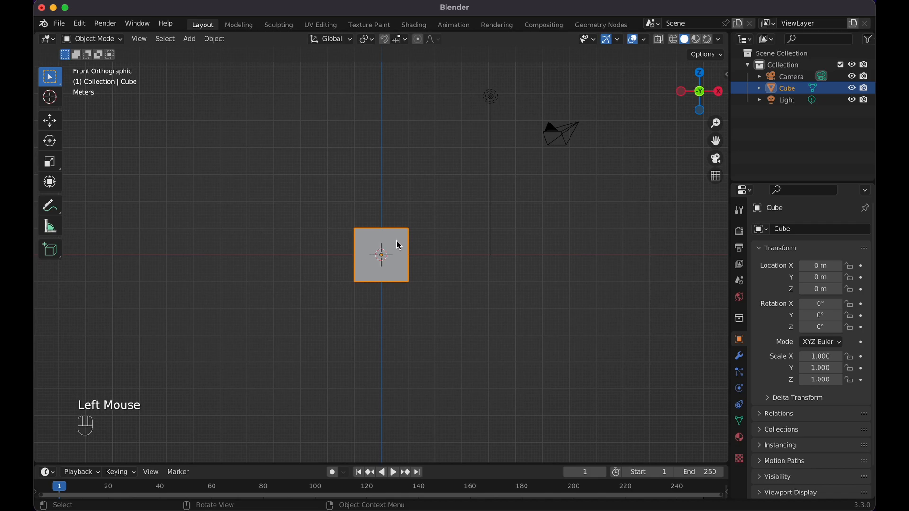
pyautogui.press('g')
pyautogui.press('z')
pyautogui.press('KP_1')
pyautogui.click(398, 244)
# - Add one centred vertical loop cut that divides the cube into two halves along X, without sliding it
pyautogui.scroll(1, 399, 245)
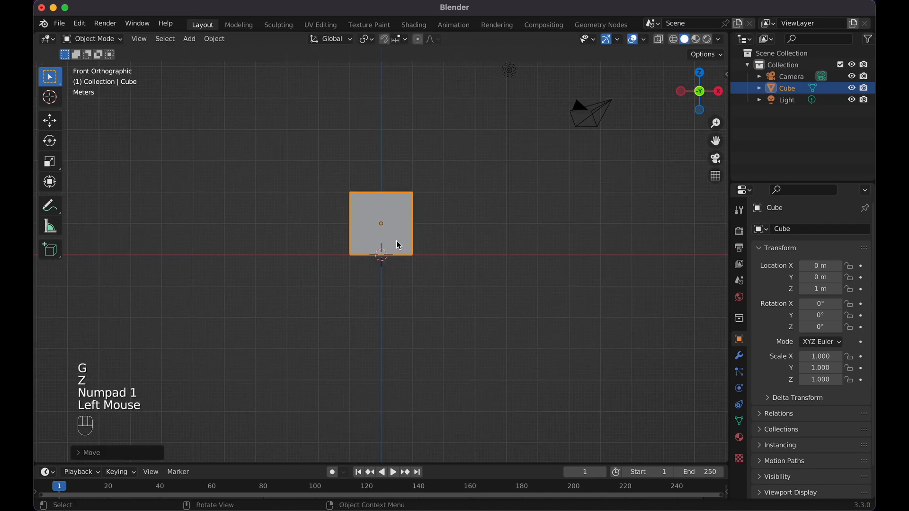
pyautogui.scroll(1, 396, 241)
pyautogui.keyDown('shift'); pyautogui.scroll(2, 396, 241); pyautogui.keyUp('shift')
pyautogui.press('KP_1')
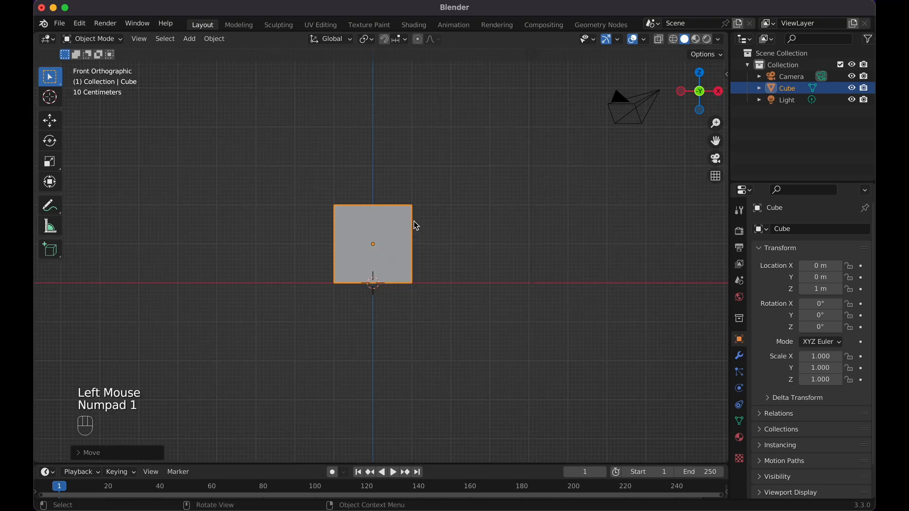
pyautogui.press('Tab')
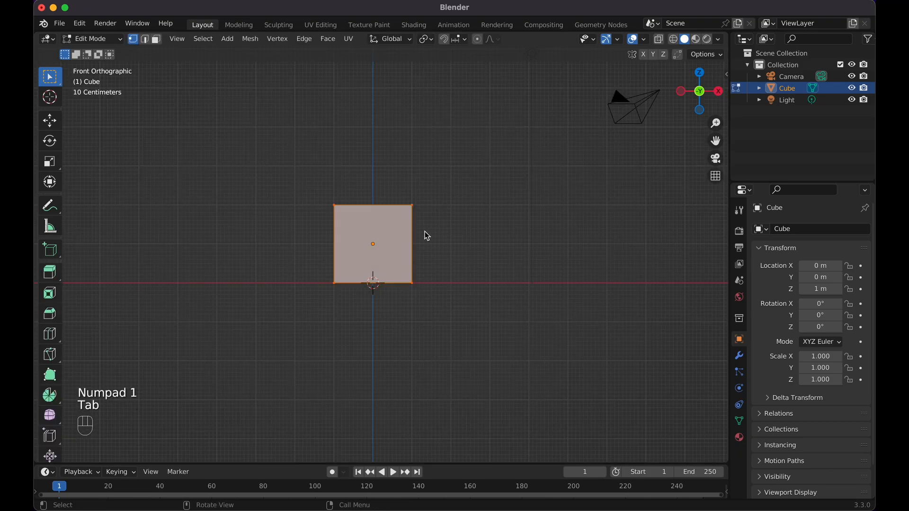
pyautogui.press('super+r')
pyautogui.click(373, 206)
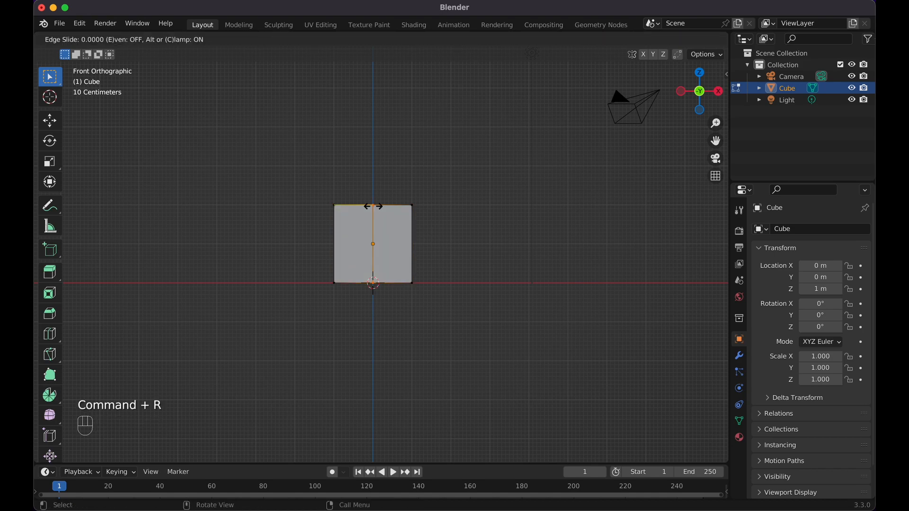
pyautogui.press('Escape')
pyautogui.press('shift')
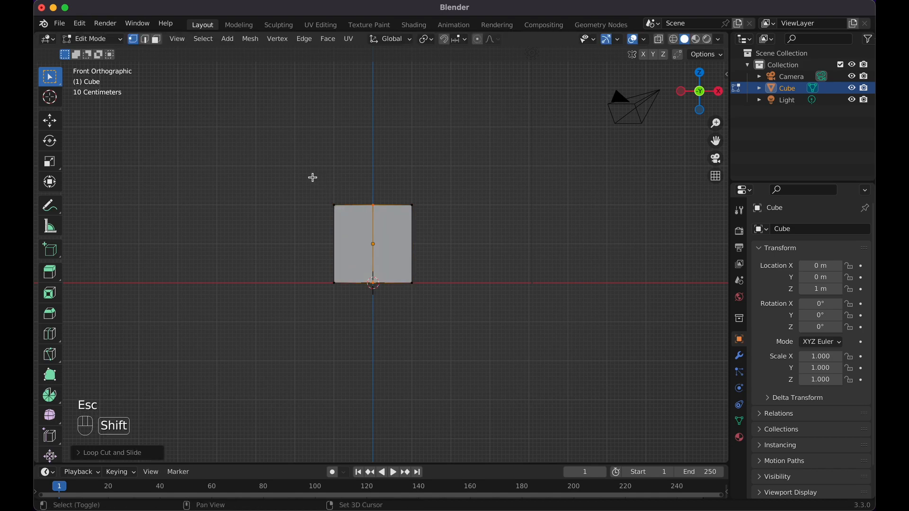
# - Show the mesh in wireframe and delete all vertices of the cube's half on the negative X side
pyautogui.hotkey('shift', 'z')
pyautogui.moveTo(297, 155); pyautogui.dragTo(363, 347)
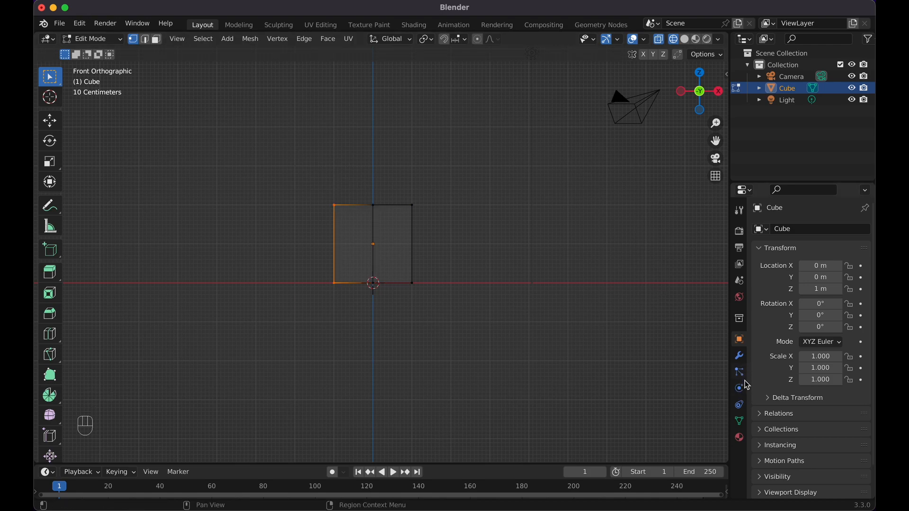
pyautogui.press('x')
pyautogui.click(673, 326)
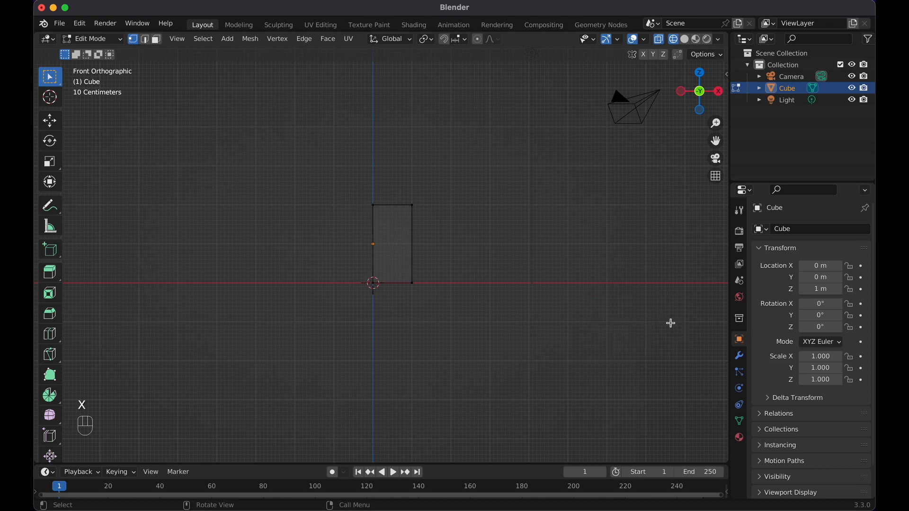
# - Add a Mirror modifier on the X axis to the half cube and enable Clipping
pyautogui.click(741, 358)
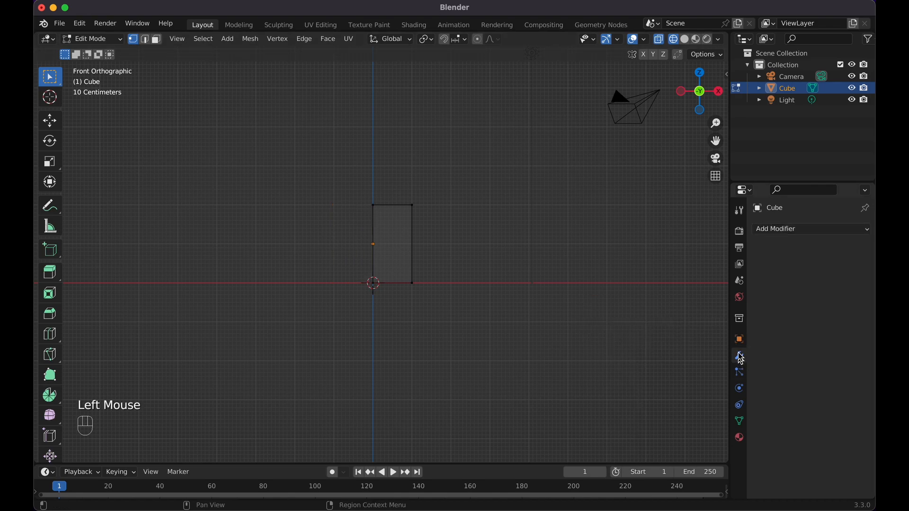
pyautogui.scroll(-10, 662, 261)
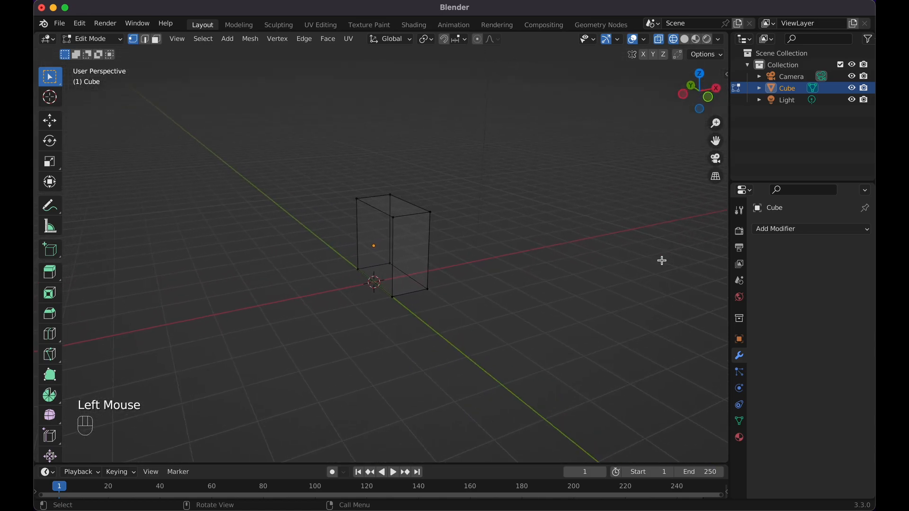
pyautogui.press('KP_1')
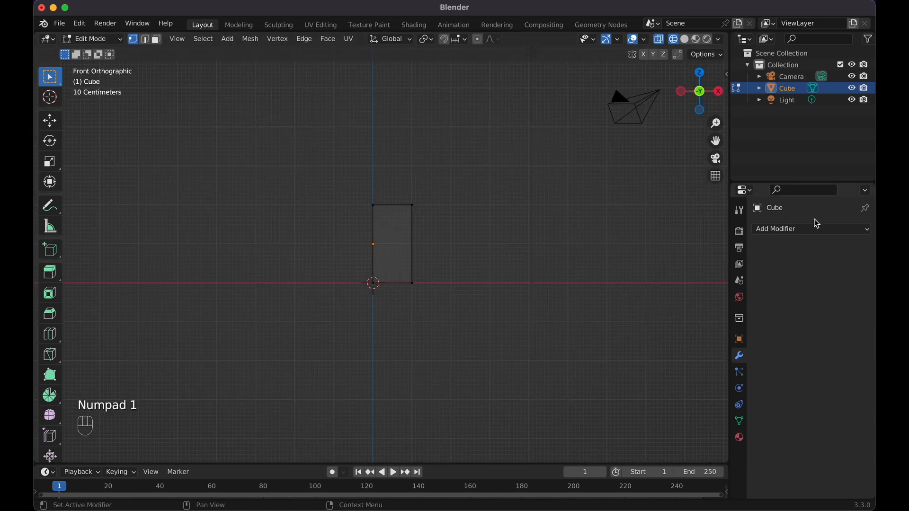
pyautogui.click(817, 230)
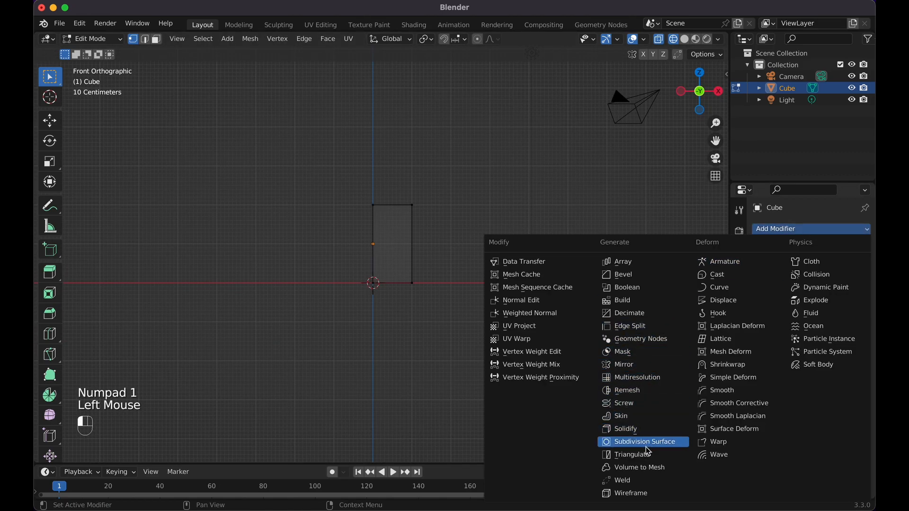
pyautogui.click(645, 365)
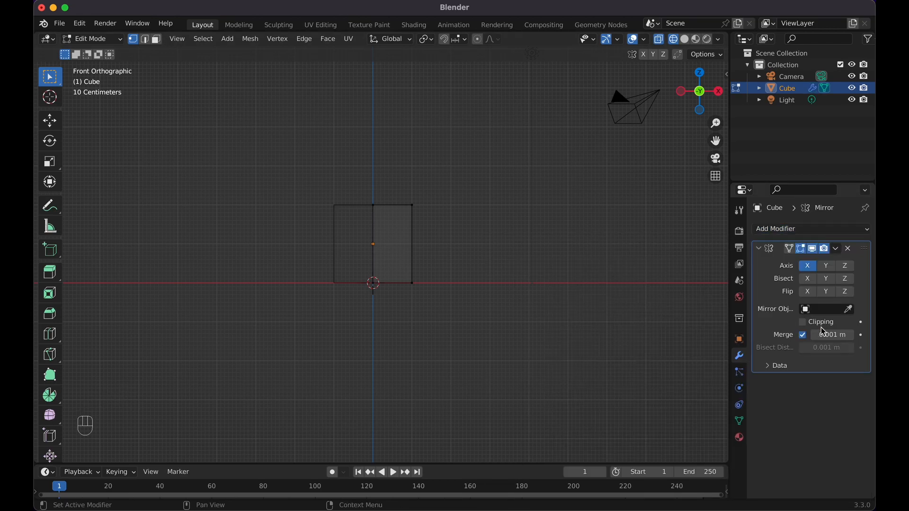
pyautogui.click(804, 323)
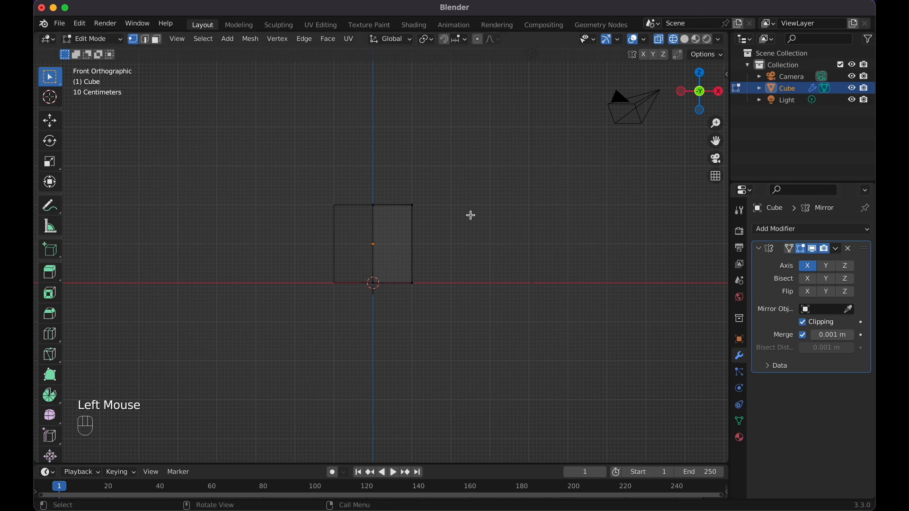
# - Put the mirrored cube back in Object Mode with solid shading, viewed from the front
pyautogui.press('Tab')
pyautogui.moveTo(471, 214); pyautogui.dragTo(506, 249, button='middle')
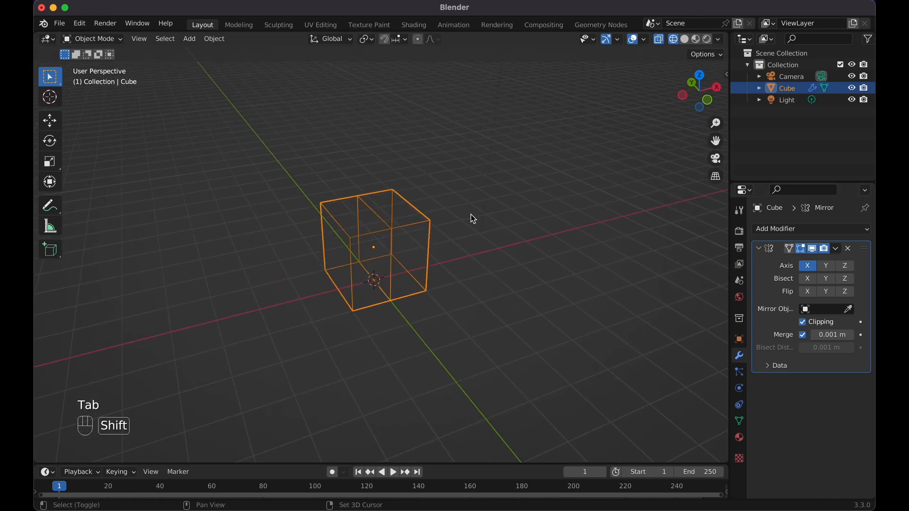
pyautogui.hotkey('shift', 'z')
pyautogui.moveTo(471, 213); pyautogui.dragTo(470, 214, button='middle')
pyautogui.press('KP_1')
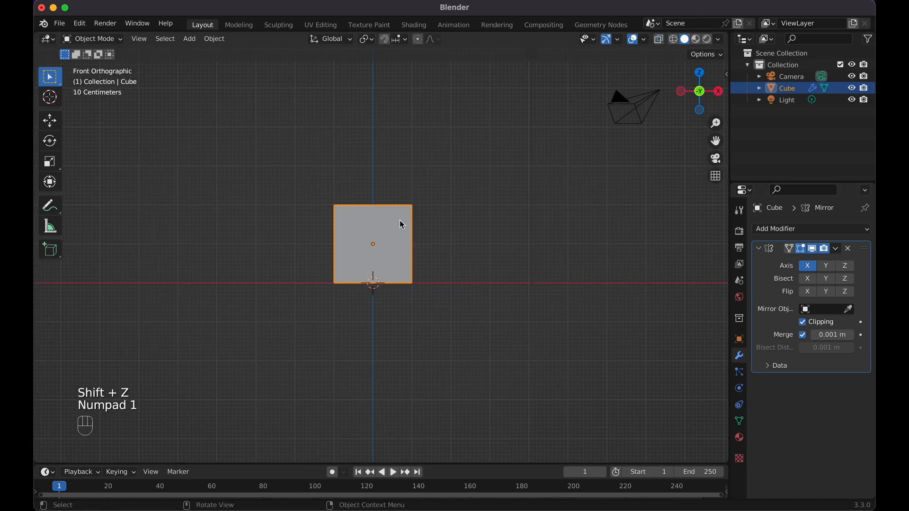
# - Add two evenly spaced horizontal loop cuts around the editable half of the cube, without sliding them
pyautogui.press('Tab')
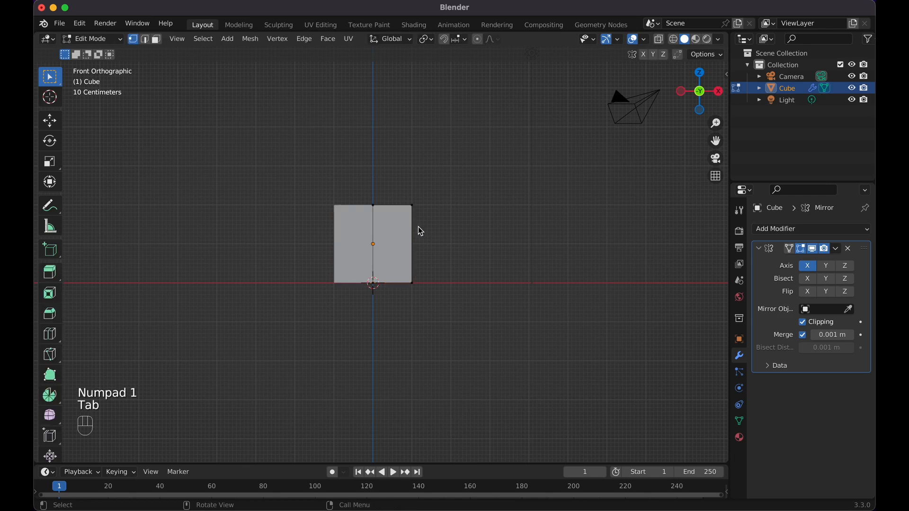
pyautogui.press('super+r')
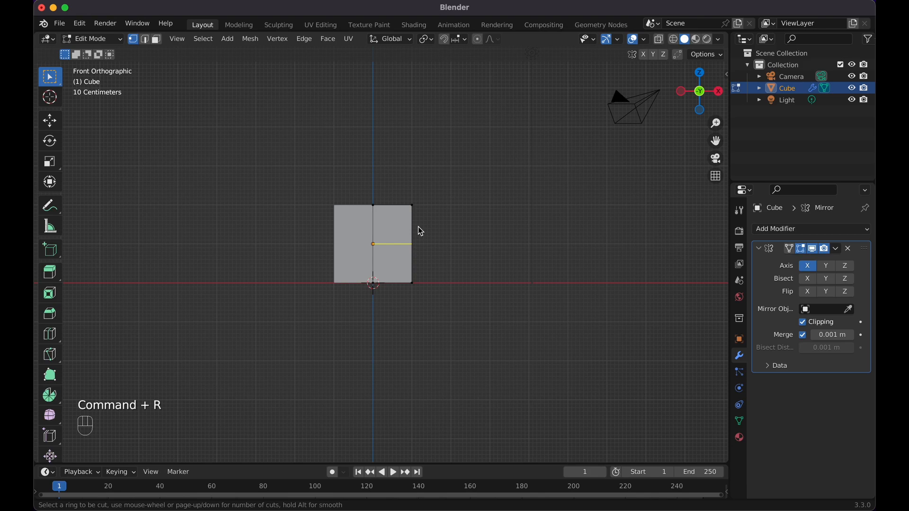
pyautogui.press('2')
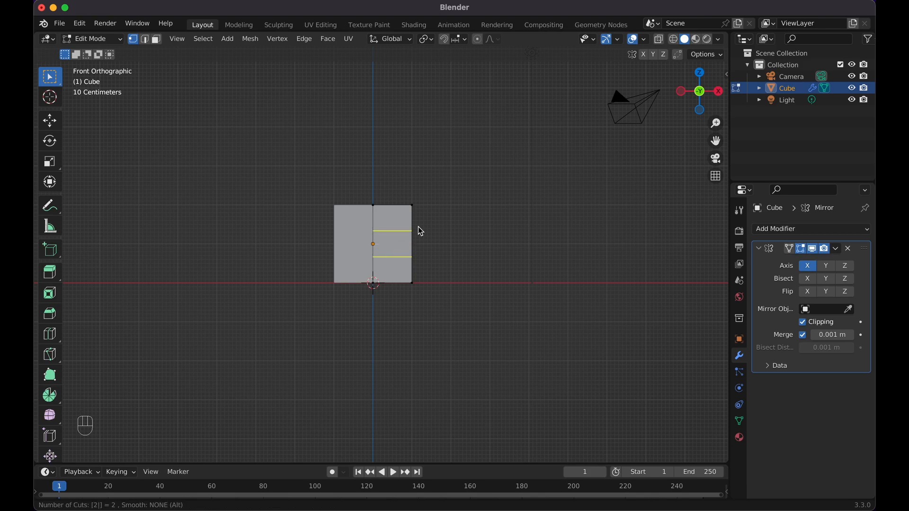
pyautogui.click(420, 231)
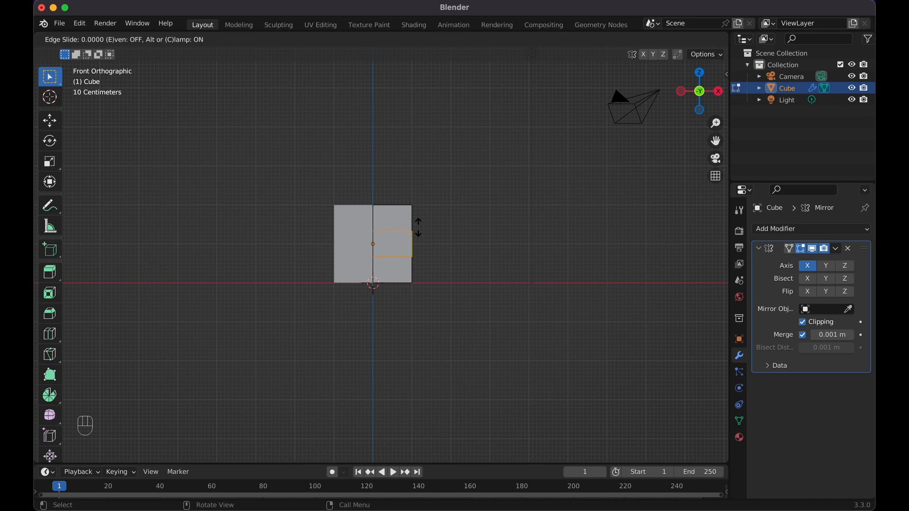
pyautogui.press('Escape')
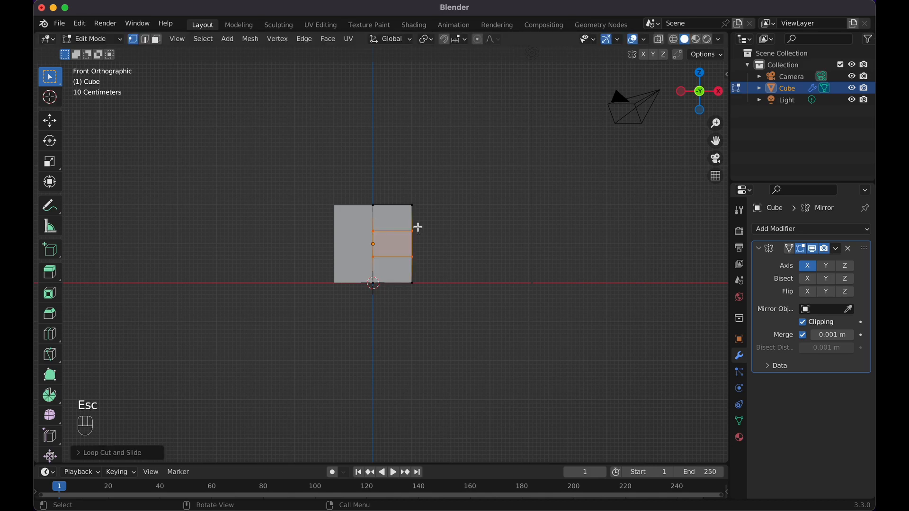
# - Add two evenly spaced vertical loop cuts across the cube's side face in the right view, without sliding them
pyautogui.press('KP_3')
pyautogui.moveTo(441, 212); pyautogui.dragTo(445, 206, button='middle')
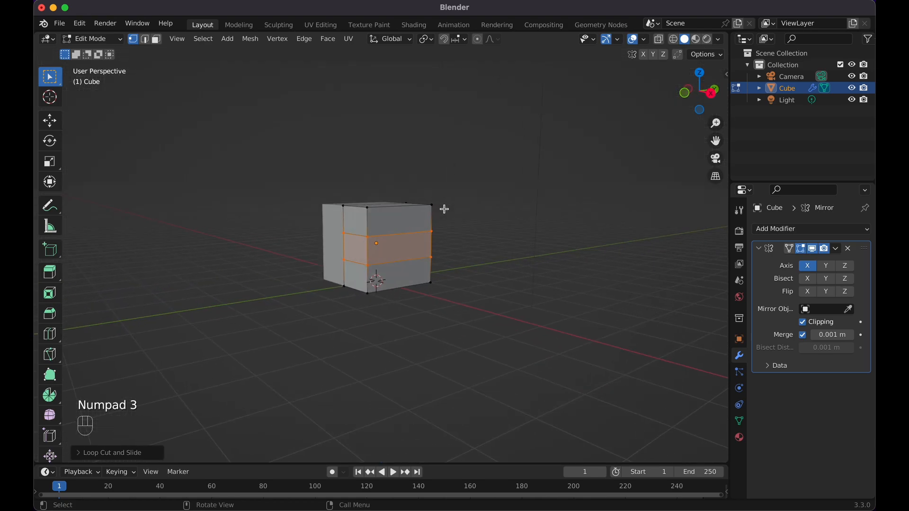
pyautogui.press('KP_3')
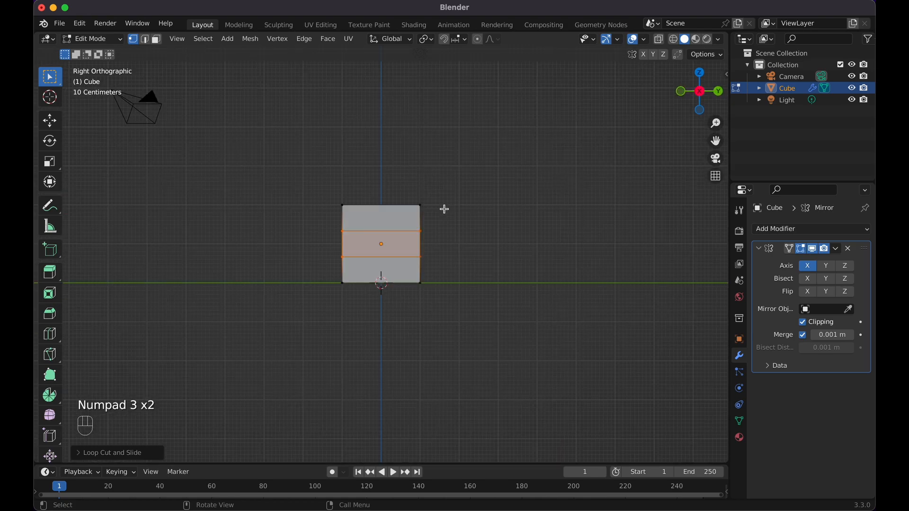
pyautogui.press('super+r')
pyautogui.press('2')
pyautogui.click(400, 215)
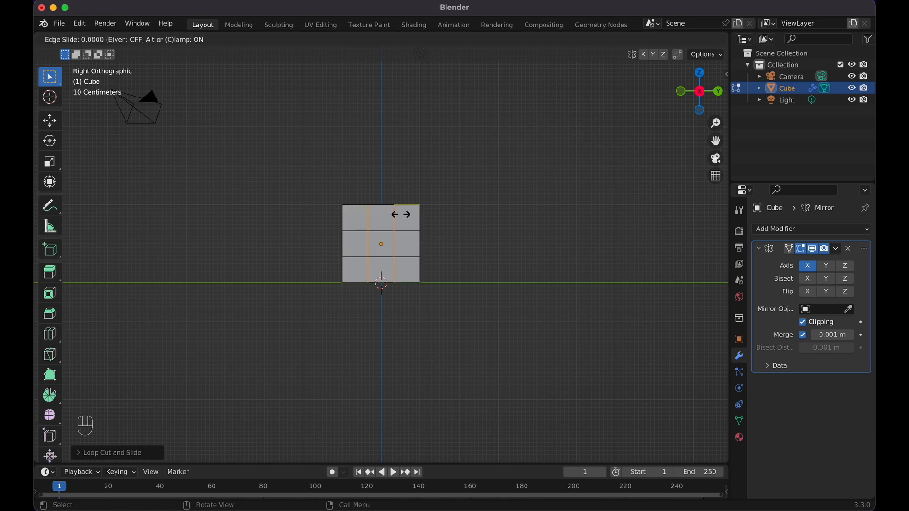
pyautogui.press('Escape')
# - Add two loop cuts that divide the width of the editable half along X
pyautogui.moveTo(400, 214); pyautogui.dragTo(400, 214, button='middle')
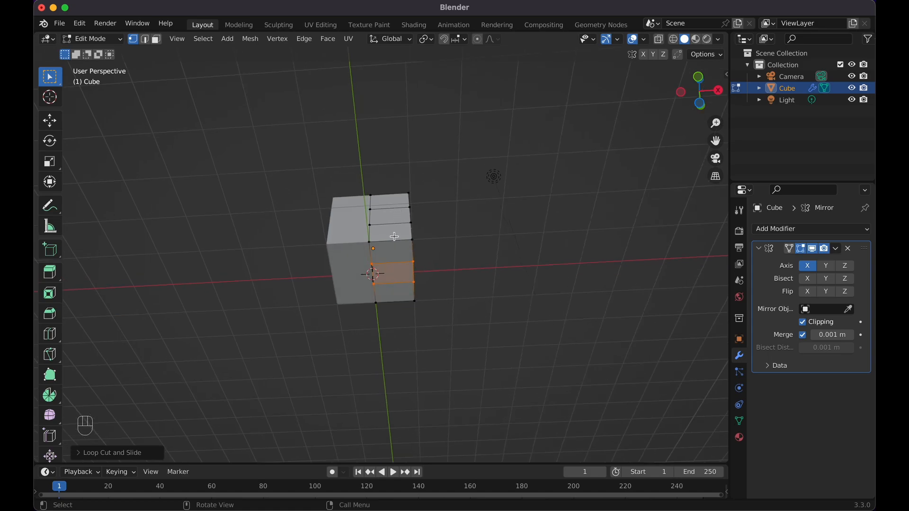
pyautogui.press('super+r')
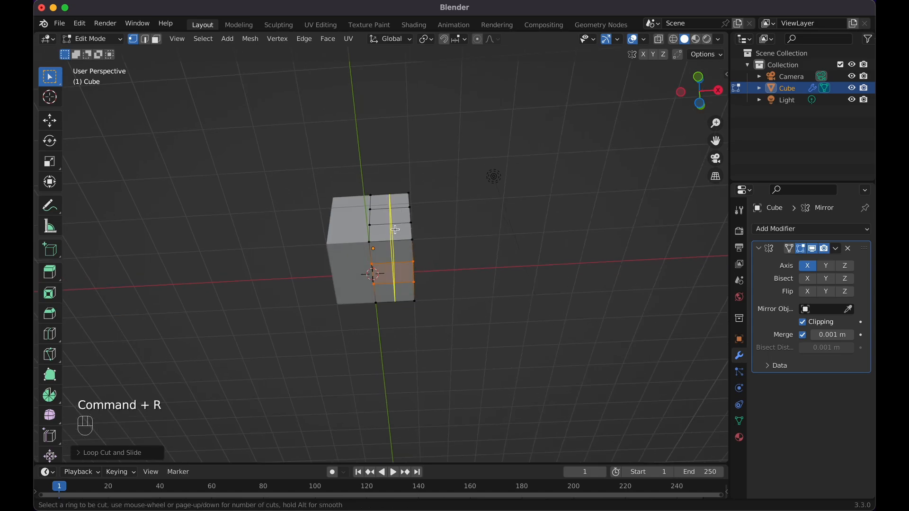
pyautogui.press('2')
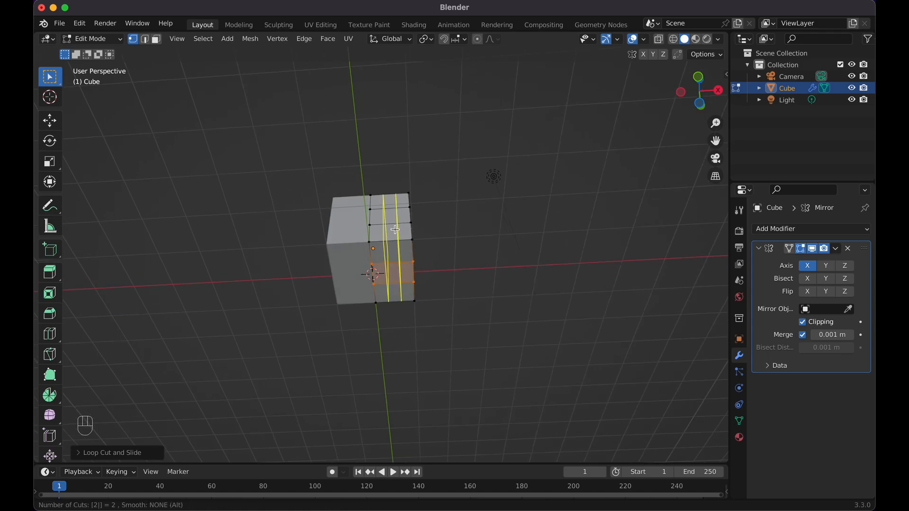
pyautogui.click(395, 229)
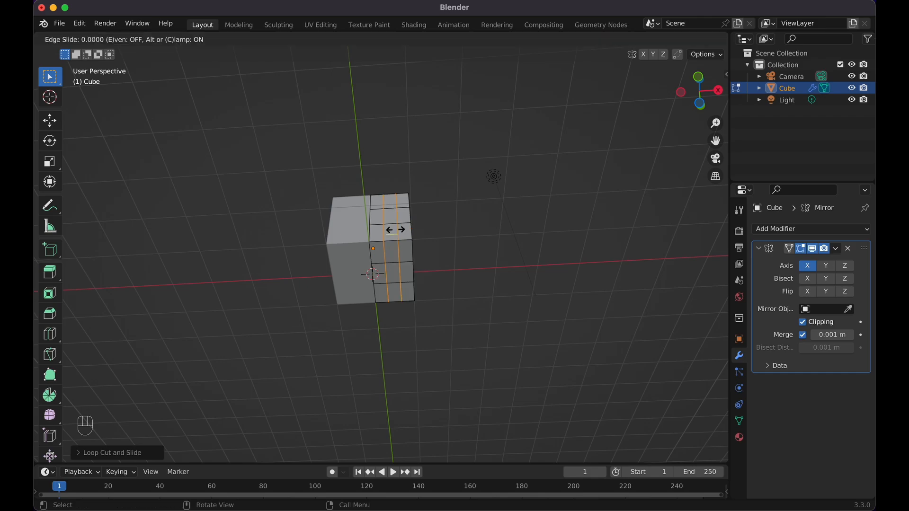
# - Scale the two new edge loops apart along the X axis
pyautogui.press('s')
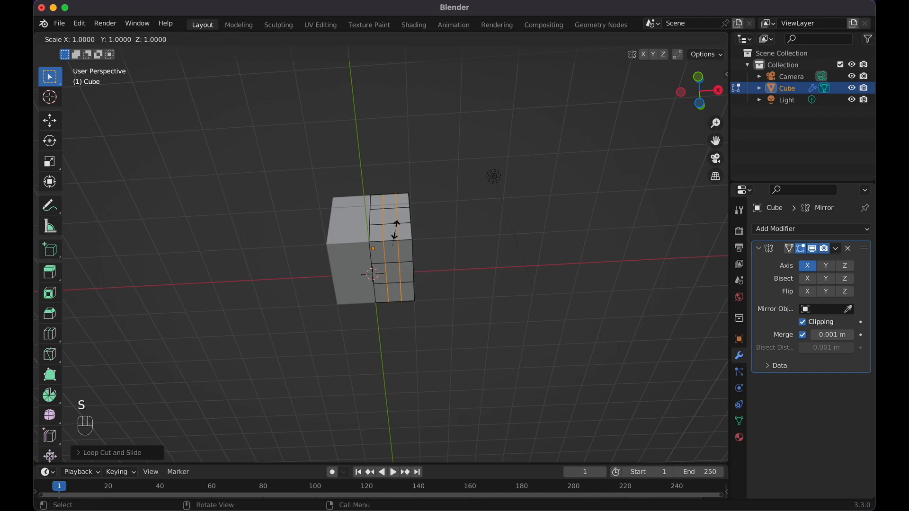
pyautogui.press('x')
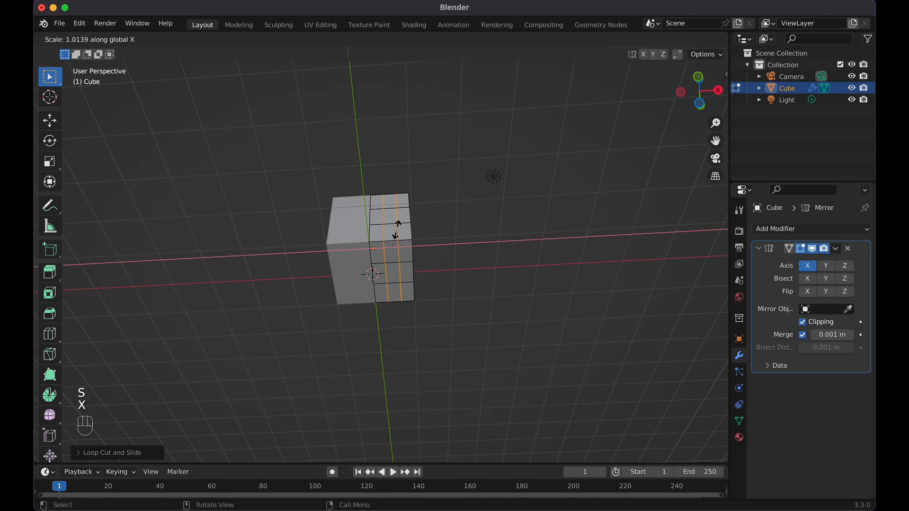
pyautogui.click(415, 226)
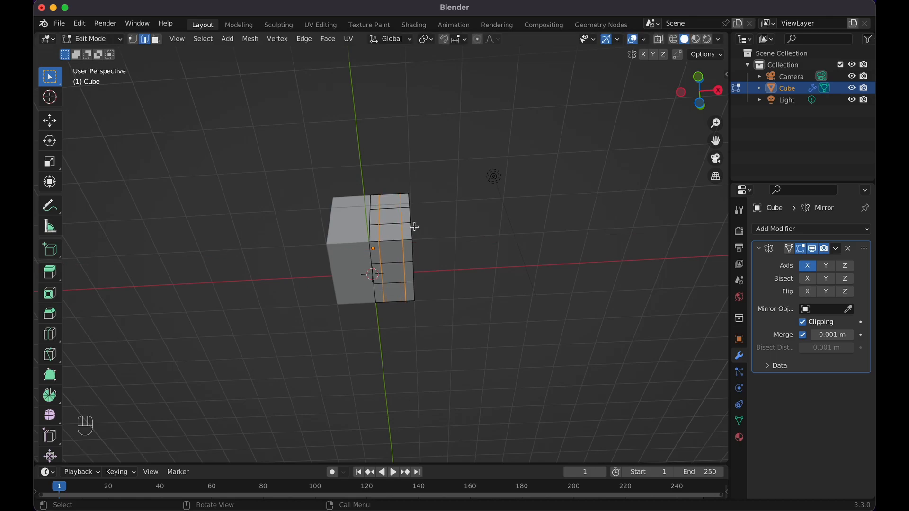
pyautogui.press('Escape')
# - Switch the mesh selection to face mode and clear the current selection
pyautogui.scroll(5, 441, 219)
pyautogui.scroll(5, 441, 219)
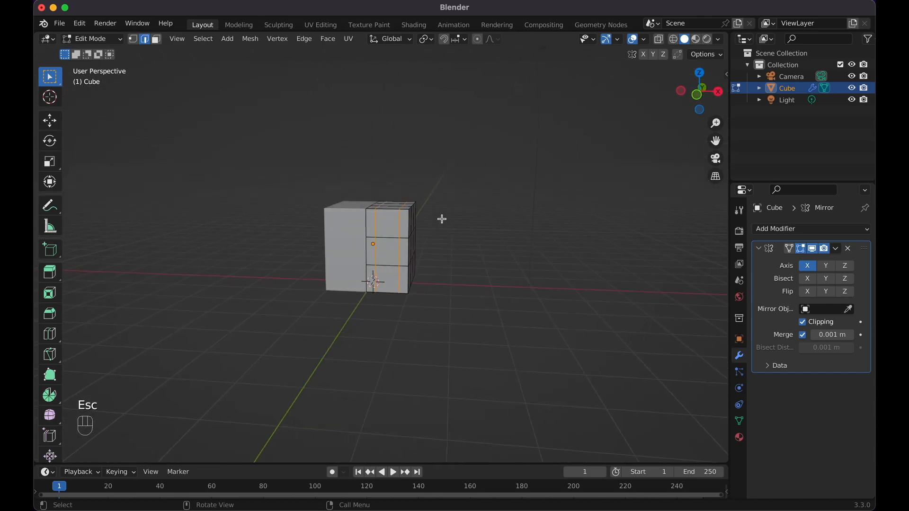
pyautogui.click(156, 39)
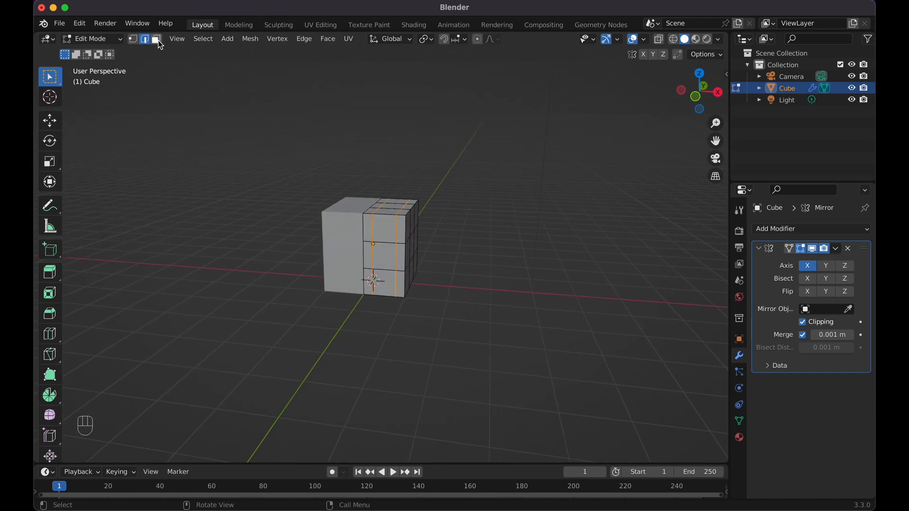
pyautogui.click(276, 73)
pyautogui.hscroll(4, 494, 159)
pyautogui.hscroll(5, 493, 159)
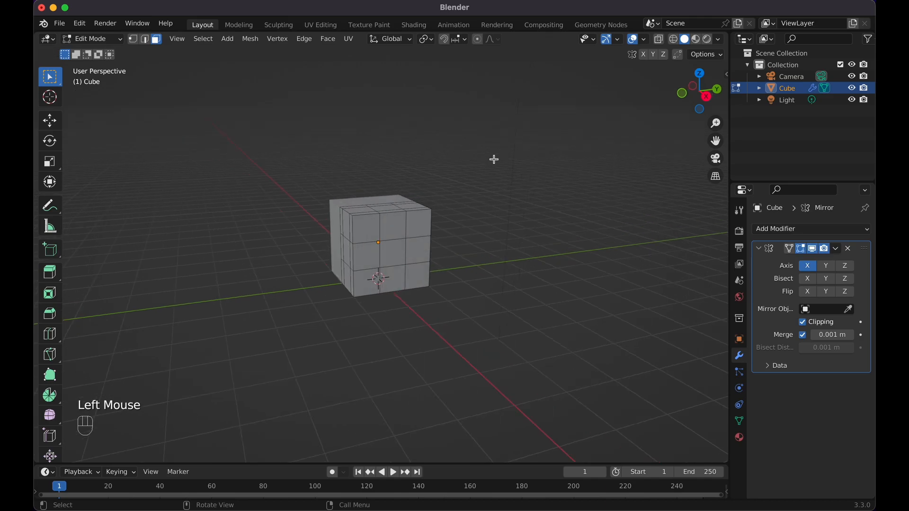
# - Extrude the middle face of the cube's outer side about 1.2 m for the arm, and extrude it again for a short hand segment
pyautogui.click(396, 247)
pyautogui.hscroll(5, 396, 246)
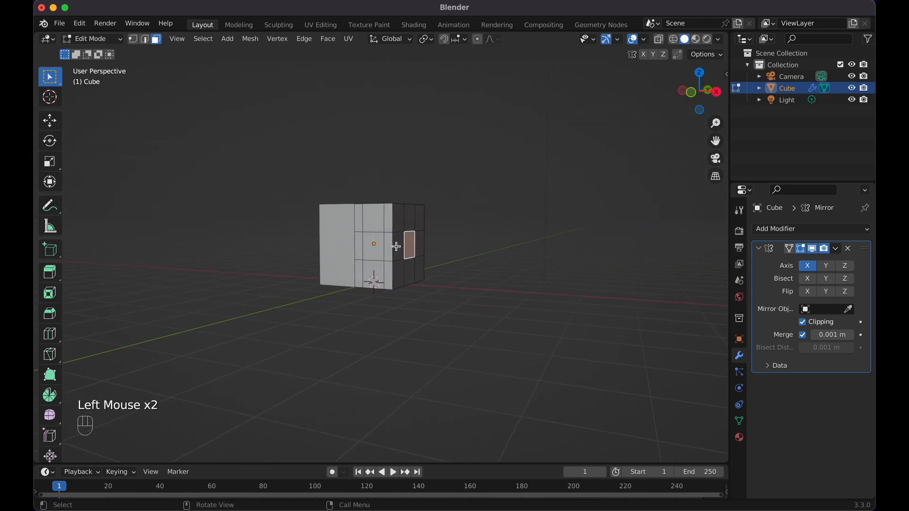
pyautogui.press('KP_3')
pyautogui.hscroll(8, 396, 247)
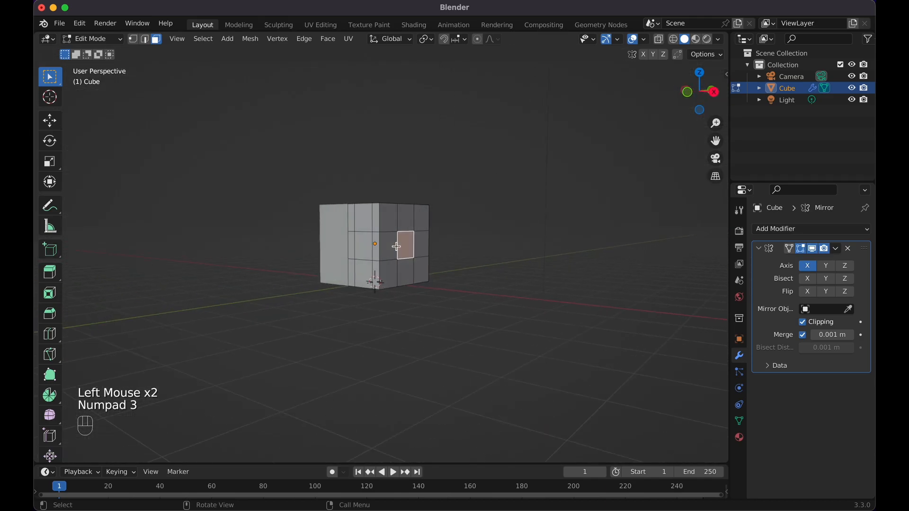
pyautogui.press('e')
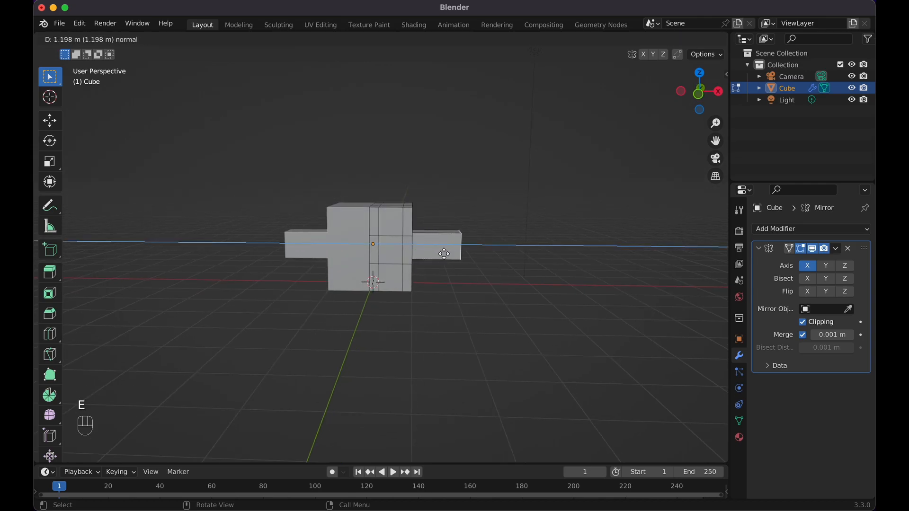
pyautogui.click(445, 253)
pyautogui.press('e')
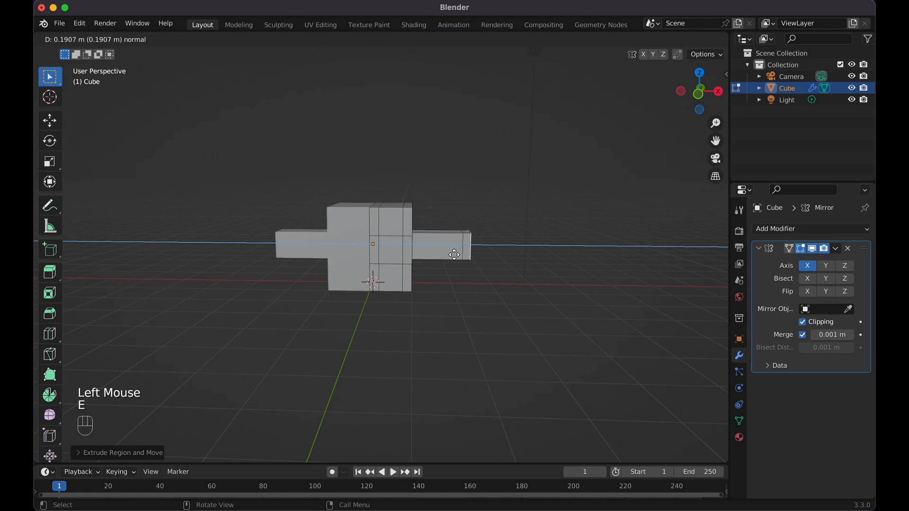
pyautogui.click(464, 256)
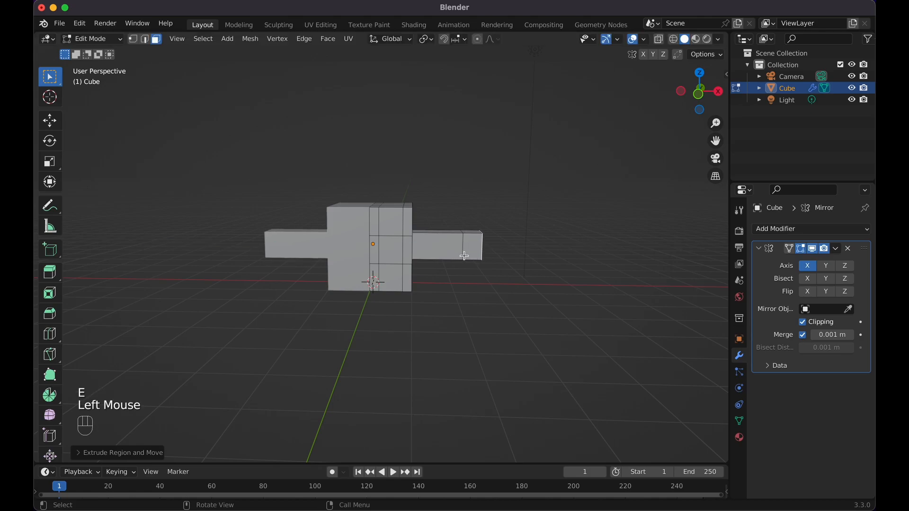
# - Extrude the middle face of the cube's underside downward for the leg, and extrude it again for a short foot segment
pyautogui.press('KP_1')
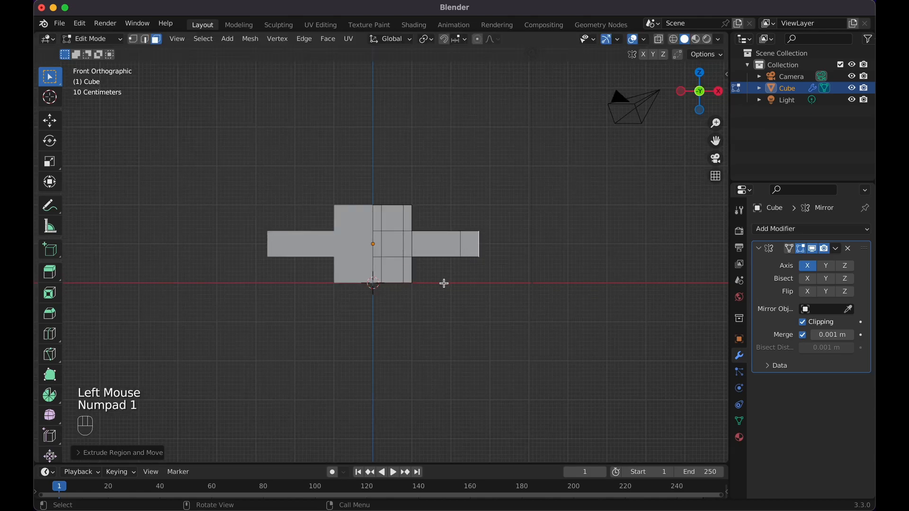
pyautogui.scroll(-5, 443, 282)
pyautogui.click(391, 274)
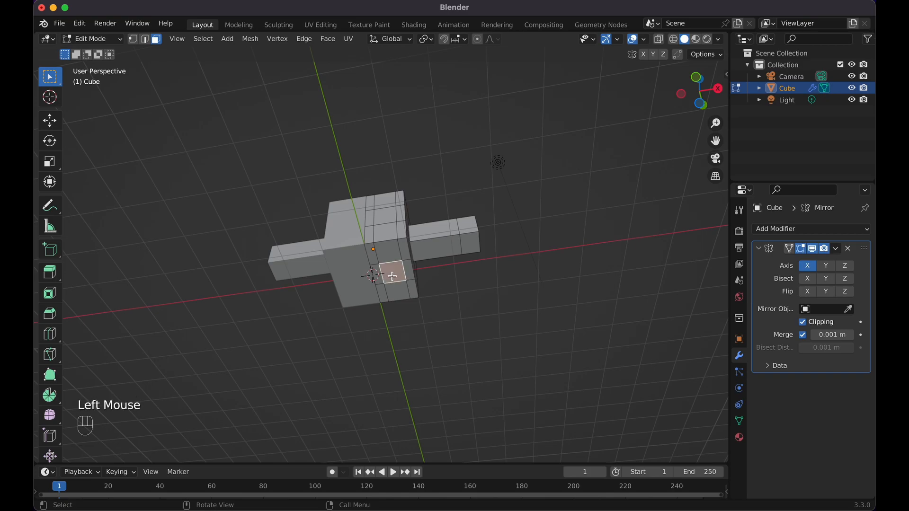
pyautogui.press('KP_1')
pyautogui.press('e')
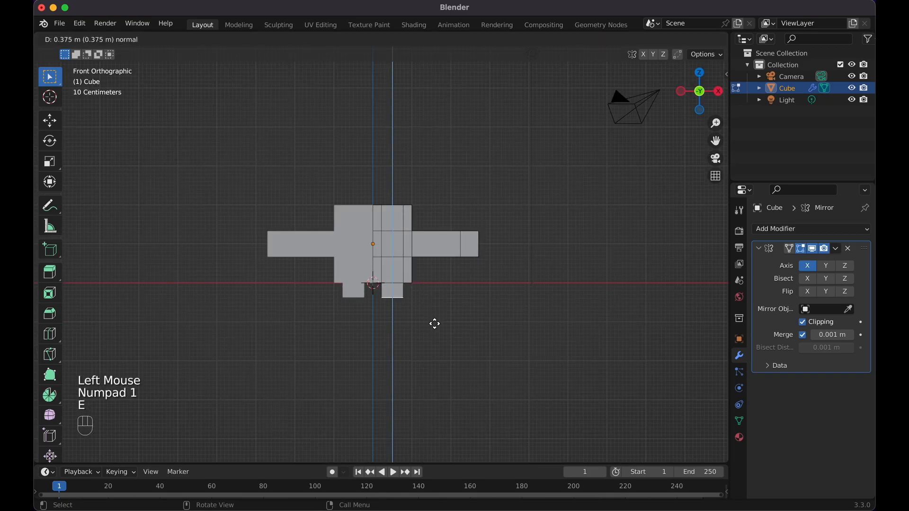
pyautogui.click(435, 344)
pyautogui.press('e')
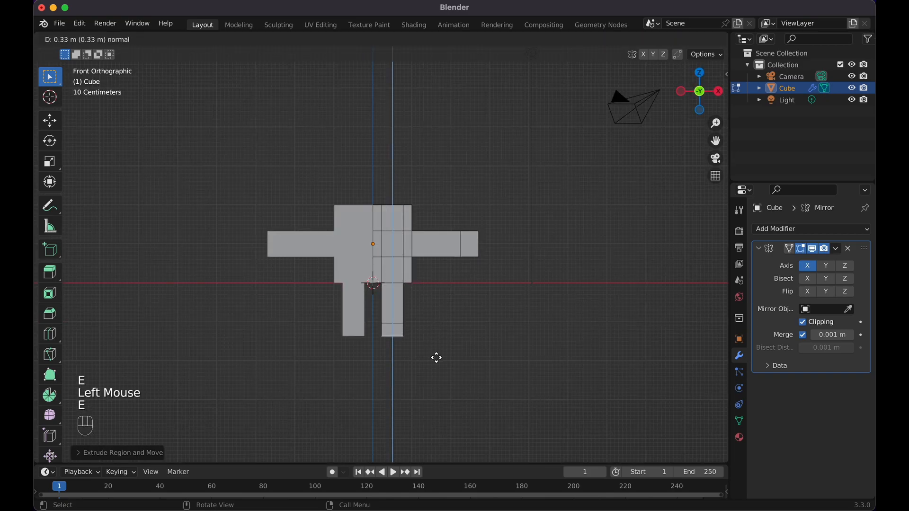
pyautogui.click(435, 360)
# - Extrude the front face of the lowest leg segment a short distance forward to form the foot
pyautogui.scroll(-2, 435, 359)
pyautogui.hscroll(-3, 434, 357)
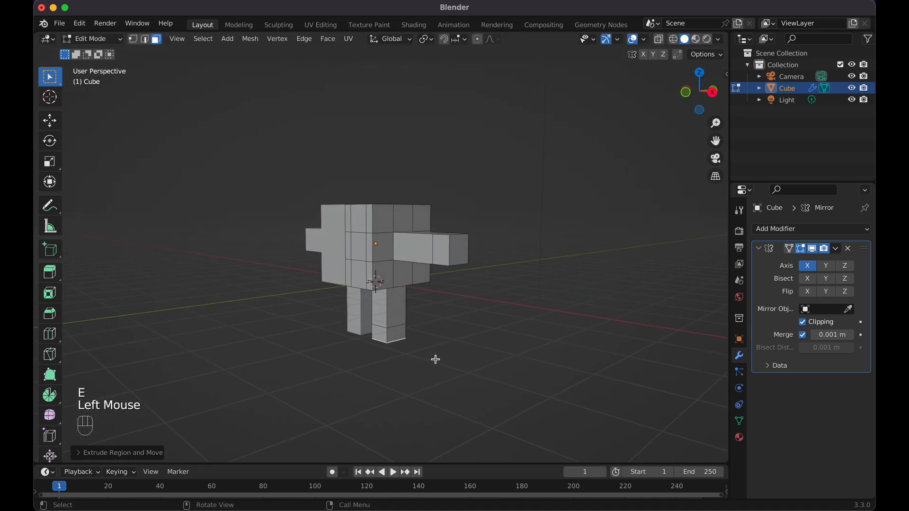
pyautogui.click(380, 334)
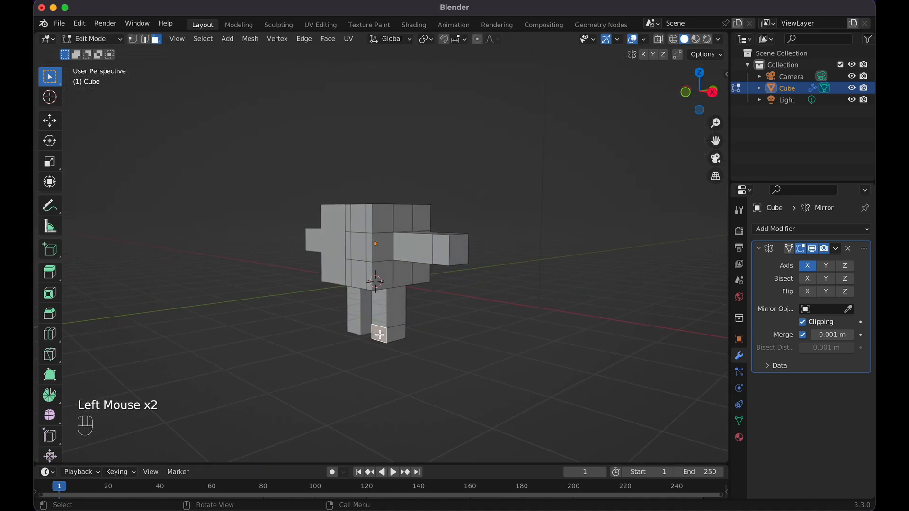
pyautogui.press('e')
pyautogui.click(366, 343)
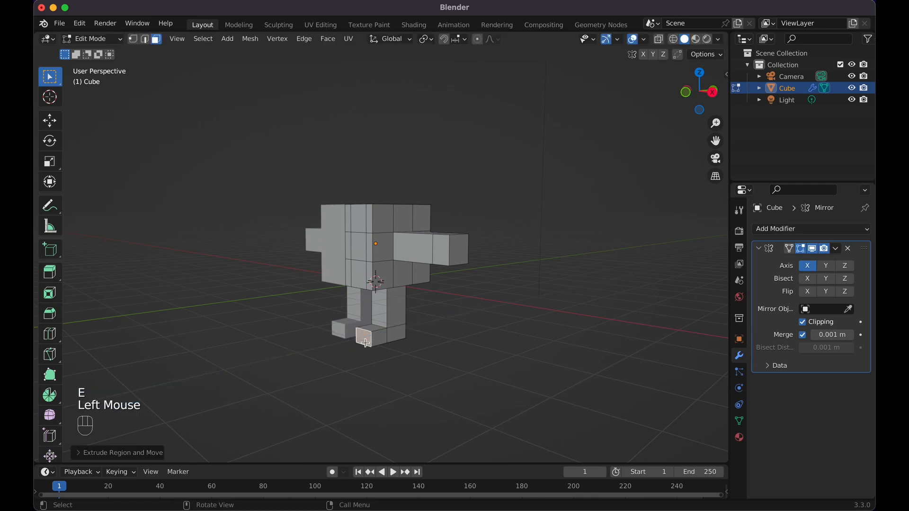
# - In edge selection mode, slide the foot's upper front edge down to slope the top of the foot
pyautogui.click(145, 40)
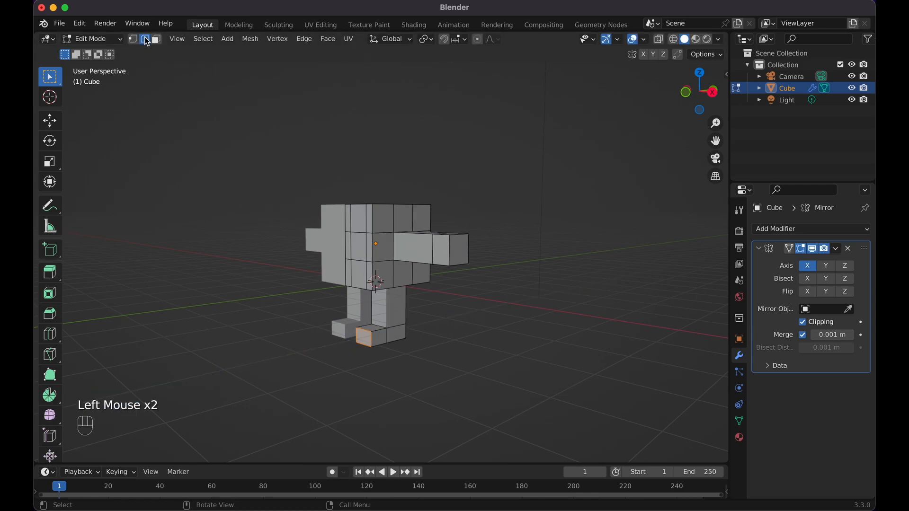
pyautogui.click(369, 333)
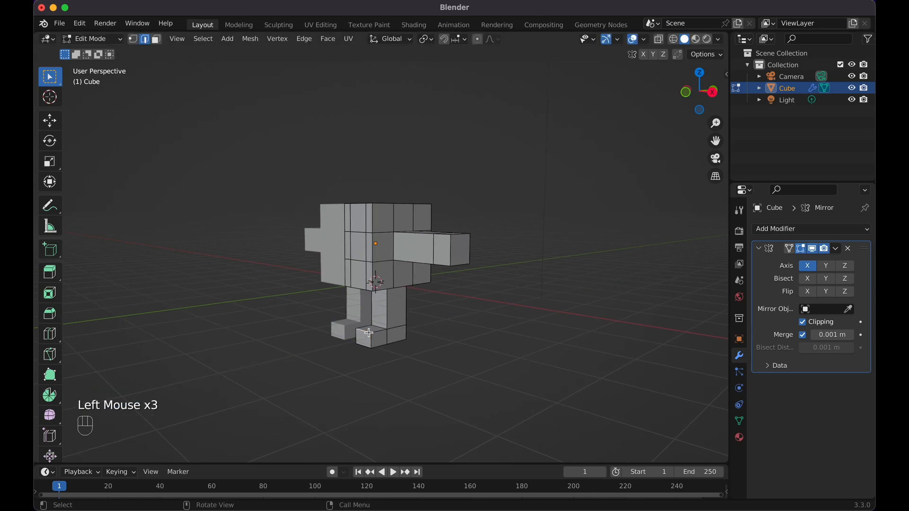
pyautogui.scroll(2, 367, 333)
pyautogui.press('g')
pyautogui.press('g')
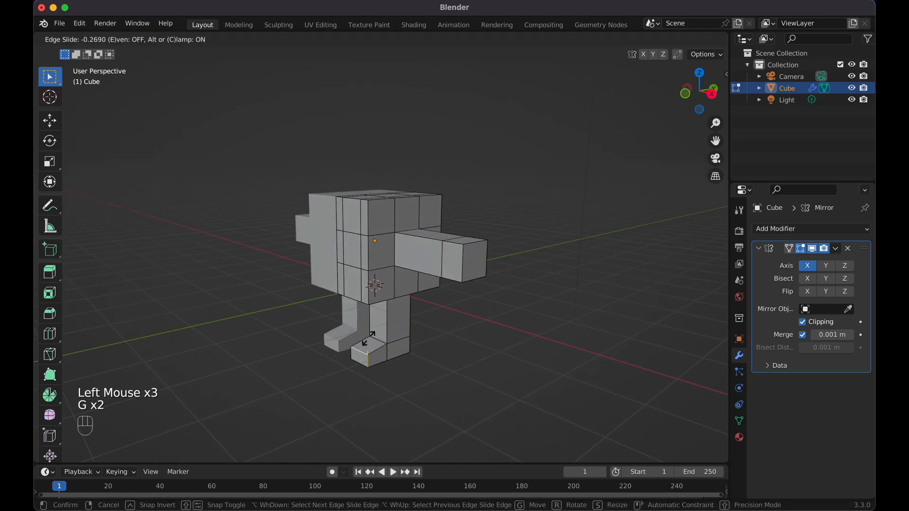
pyautogui.click(368, 339)
# - Leave mesh editing and add an armature at the world origin in front view
pyautogui.press('KP_1')
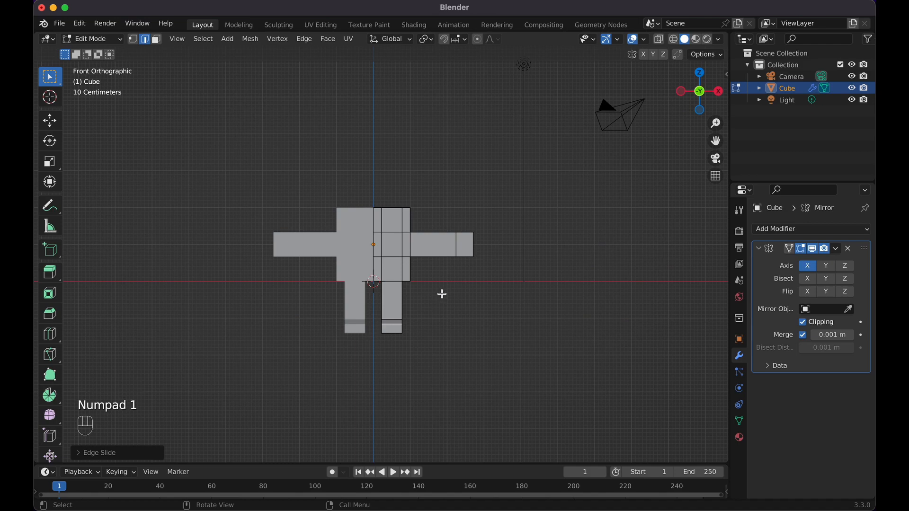
pyautogui.press('Tab')
pyautogui.moveTo(446, 292); pyautogui.dragTo(445, 291, button='middle')
pyautogui.press('KP_1')
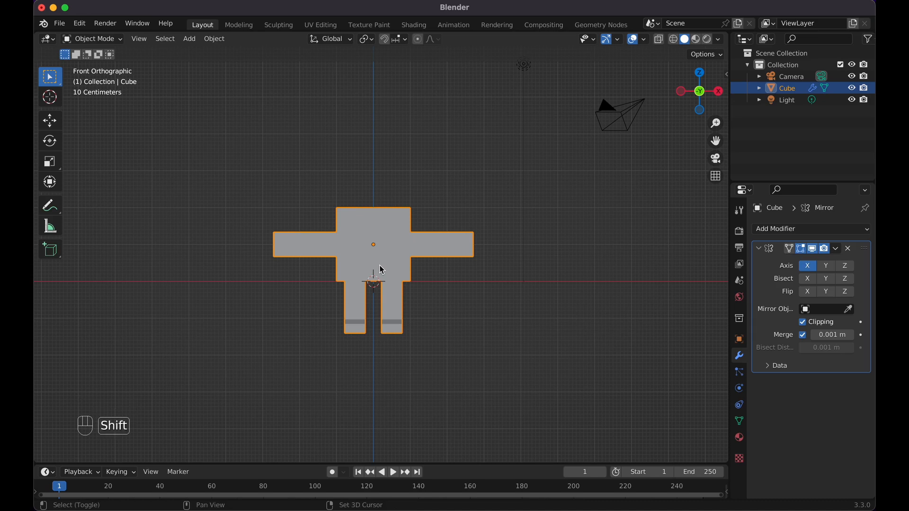
pyautogui.hotkey('shift', 'a')
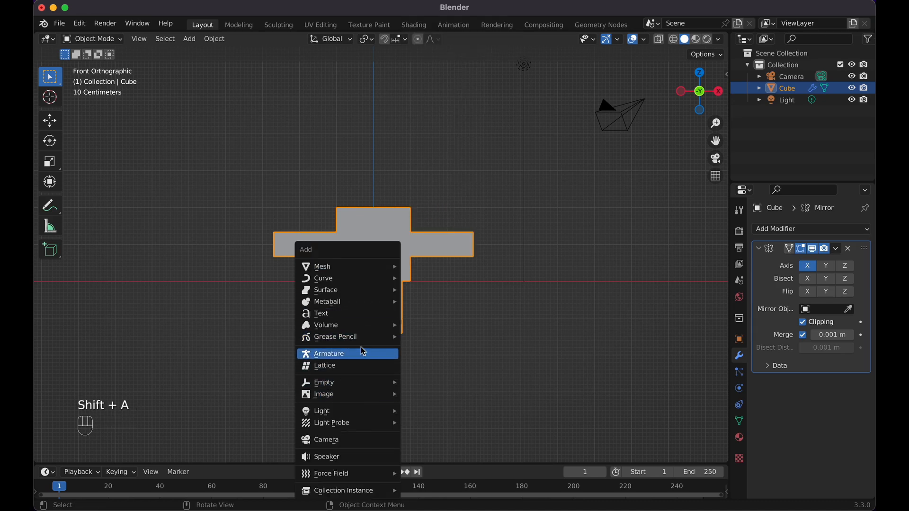
pyautogui.click(363, 353)
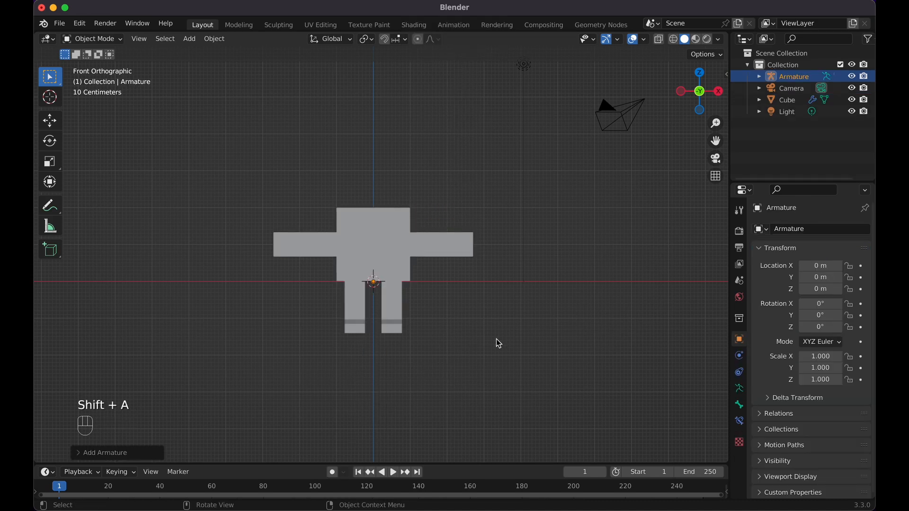
# - Set the armature's viewport display to In Front
pyautogui.click(740, 391)
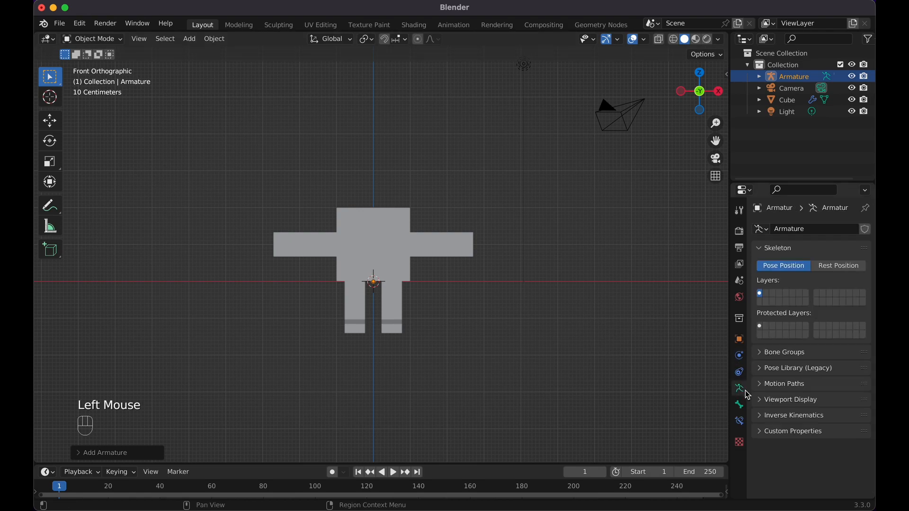
pyautogui.click(762, 401)
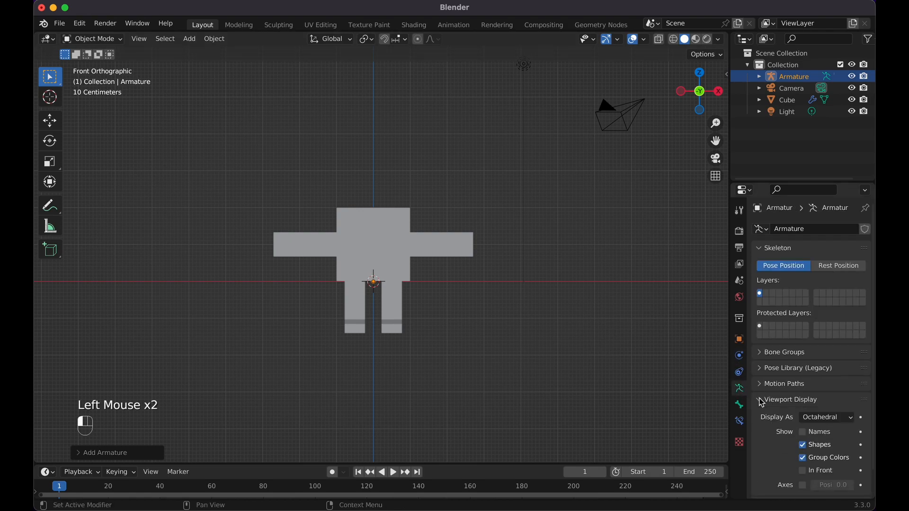
pyautogui.click(802, 471)
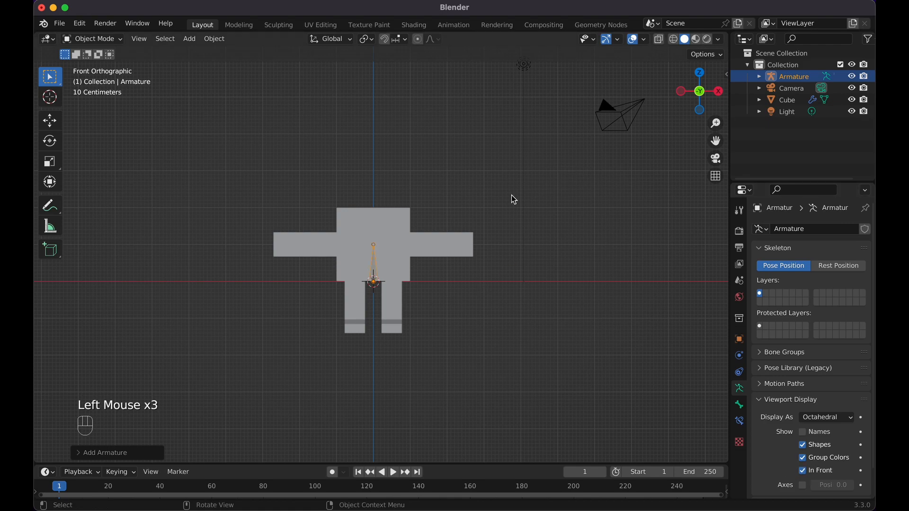
# - Add three loop cuts around the middle of the body mesh's arm and scale them closer together along X
pyautogui.click(411, 248)
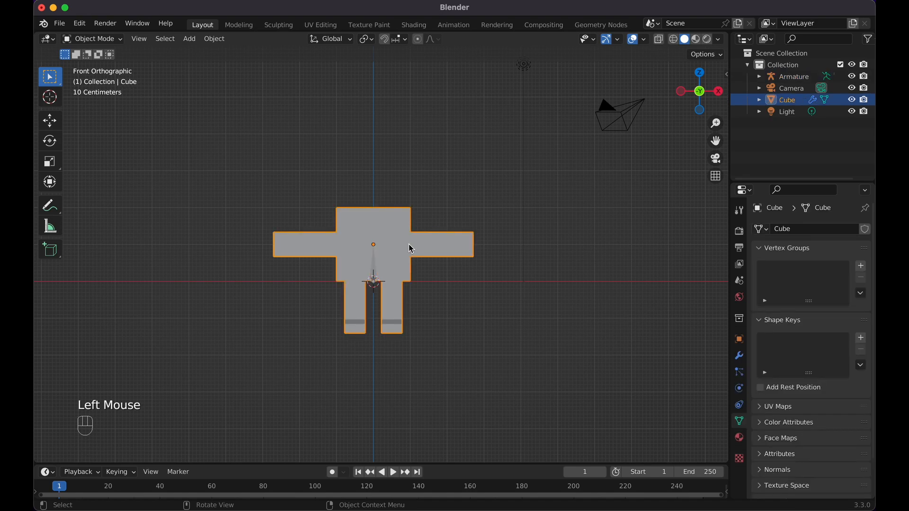
pyautogui.press('Tab')
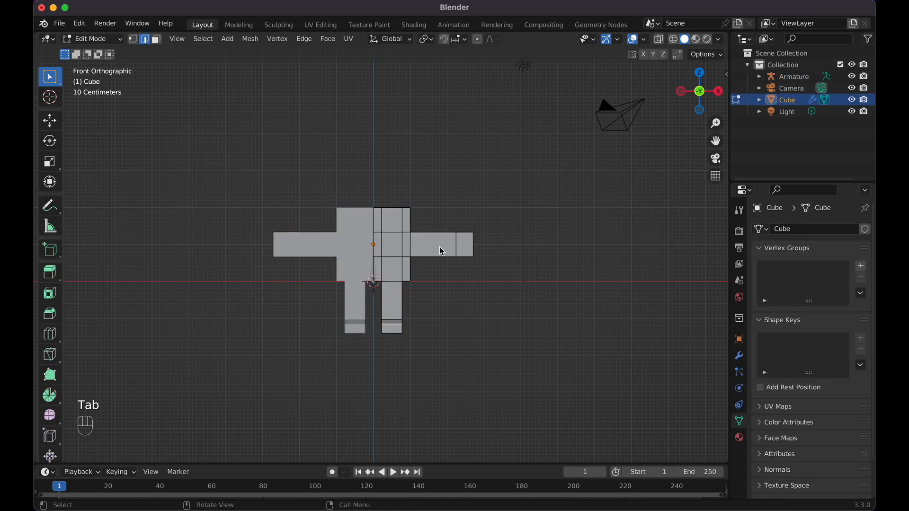
pyautogui.press('super+r')
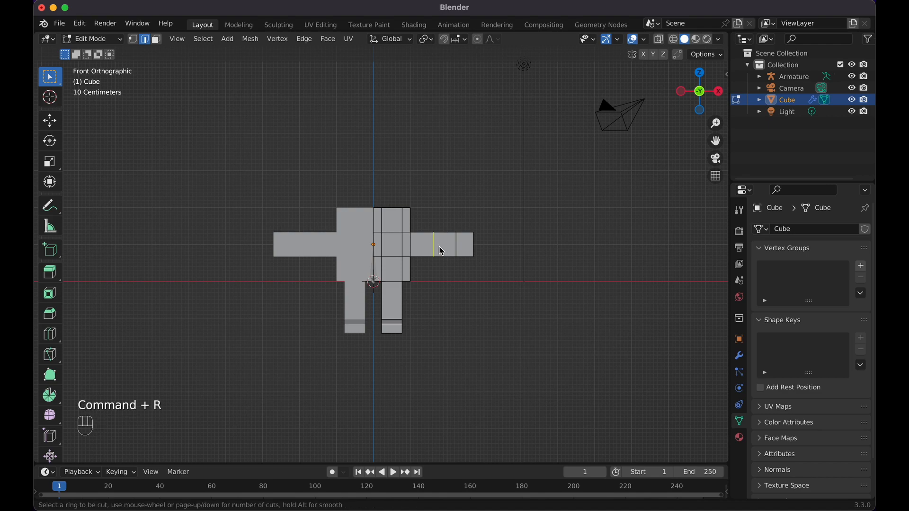
pyautogui.press('3')
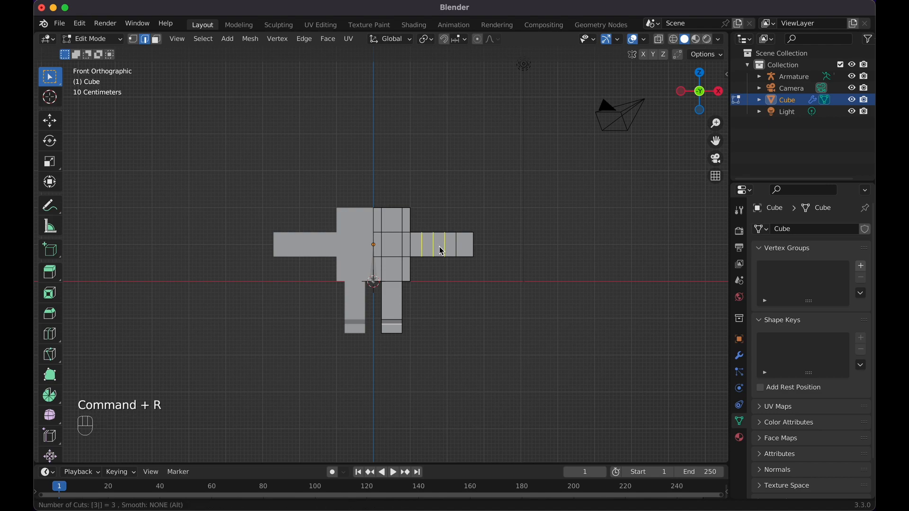
pyautogui.click(440, 249)
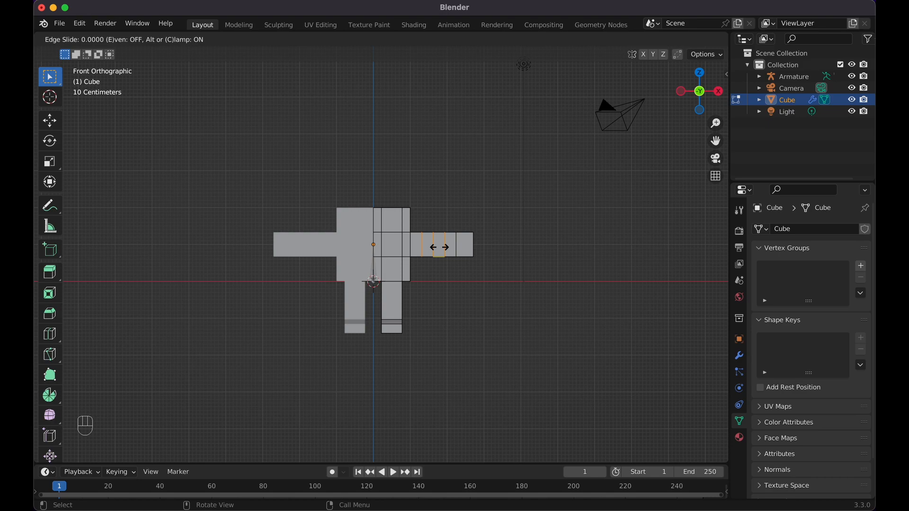
pyautogui.press('s')
pyautogui.press('x')
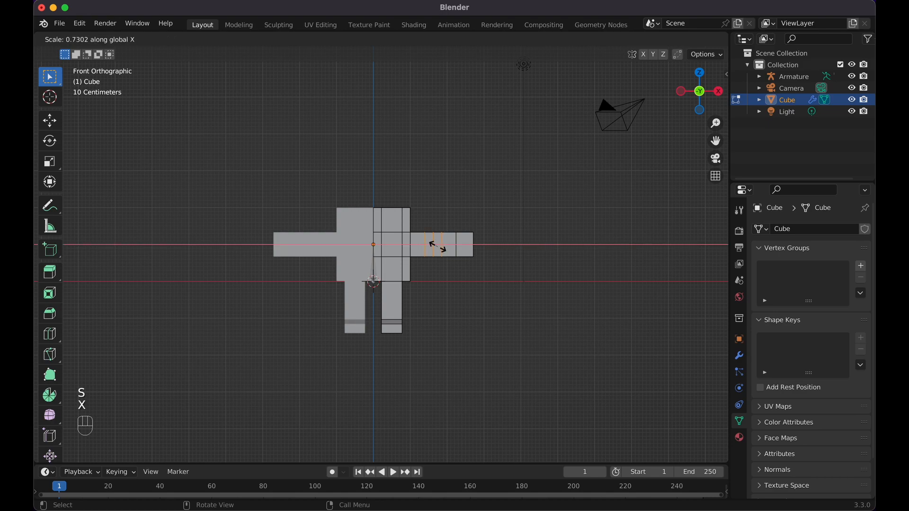
pyautogui.click(434, 245)
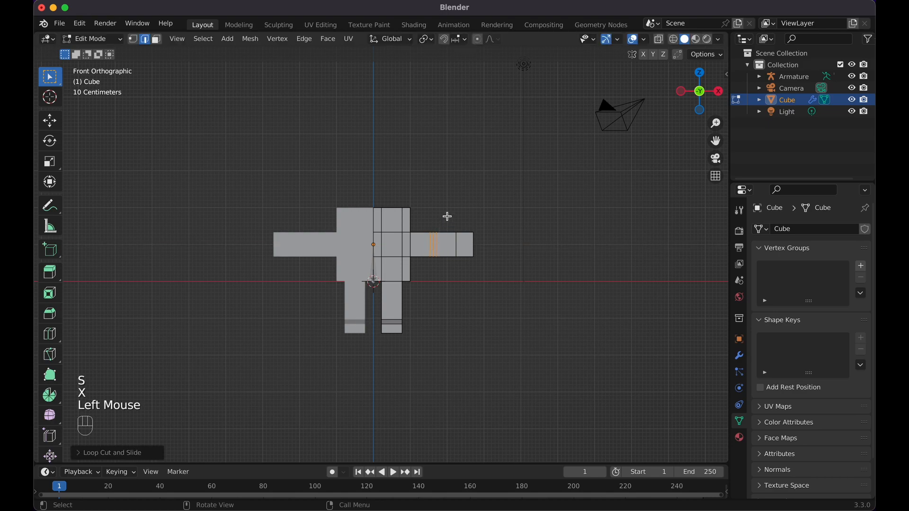
pyautogui.doubleClick(433, 240)
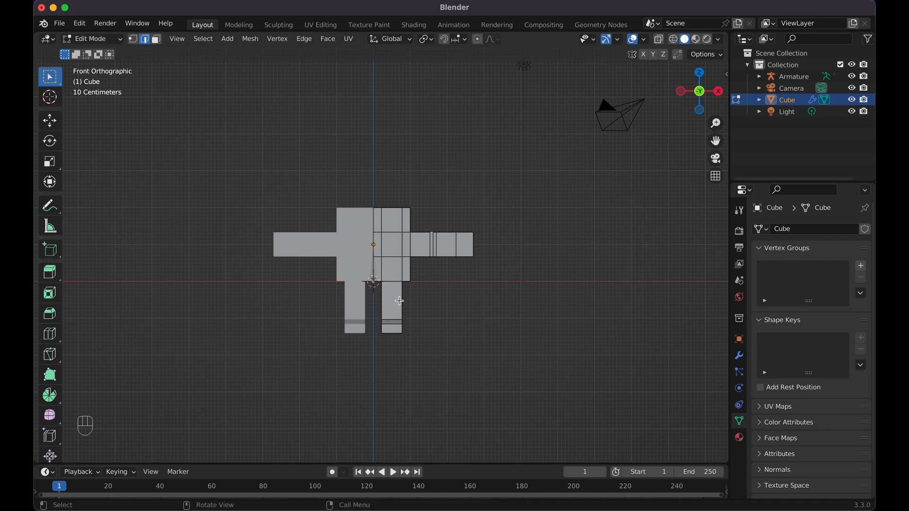
# - Add three loop cuts around the middle of the leg without sliding them, and scale them closer together along Z
pyautogui.hotkey('ctrl', 'r')
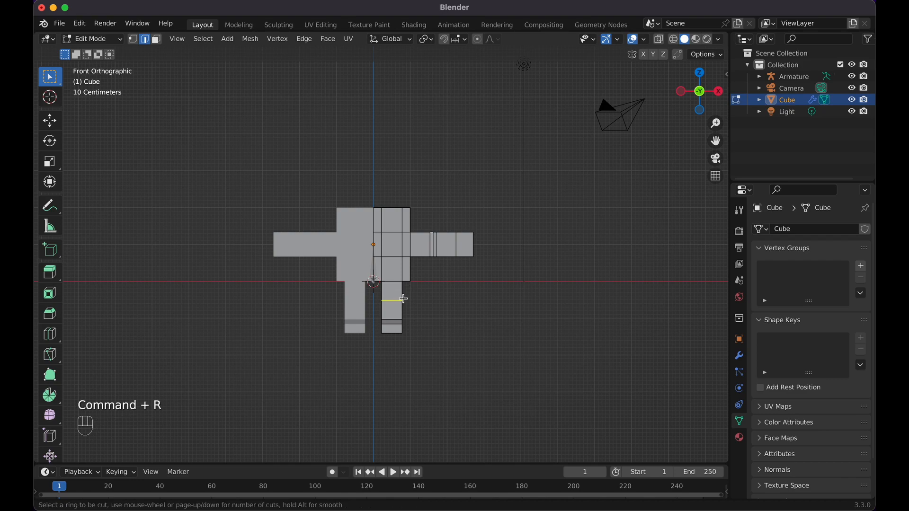
pyautogui.press('3')
pyautogui.click(404, 299)
pyautogui.rightClick(403, 300)
pyautogui.press('s')
pyautogui.press('z')
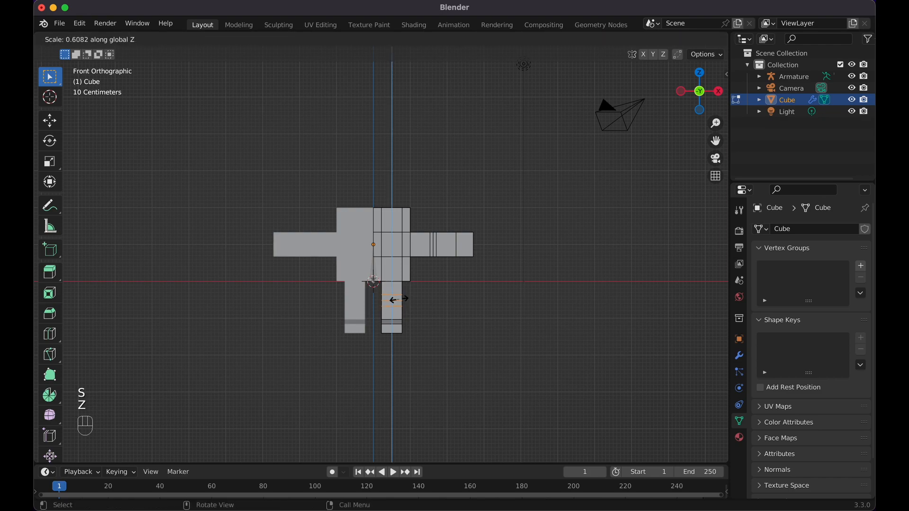
pyautogui.click(397, 299)
pyautogui.click(430, 301)
# - Add one loop cut to the hand segment and slide it close to the wrist edge
pyautogui.moveTo(478, 238); pyautogui.dragTo(477, 239, button='middle')
pyautogui.press('super+r')
pyautogui.click(463, 227)
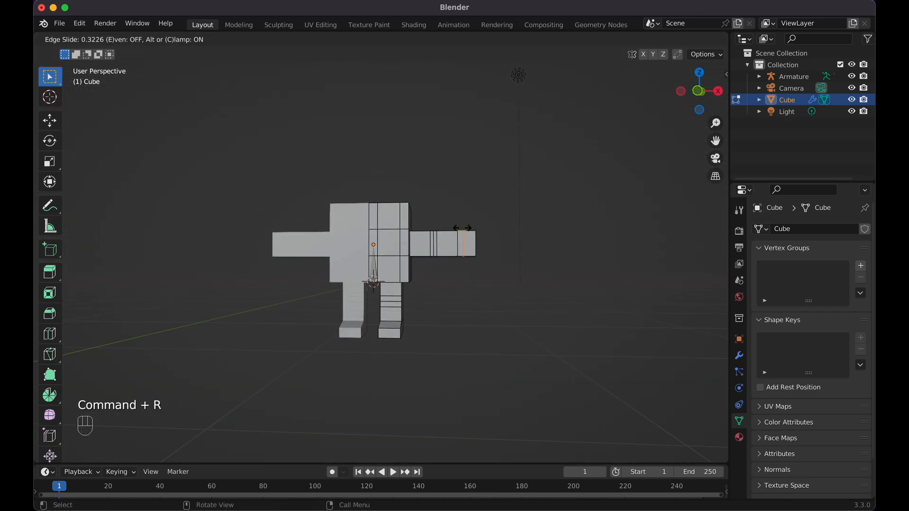
pyautogui.click(459, 228)
pyautogui.moveTo(474, 258); pyautogui.dragTo(475, 260, button='middle')
# - Leave mesh editing and select the armature bone in the centre of the body in front view
pyautogui.press('KP_1')
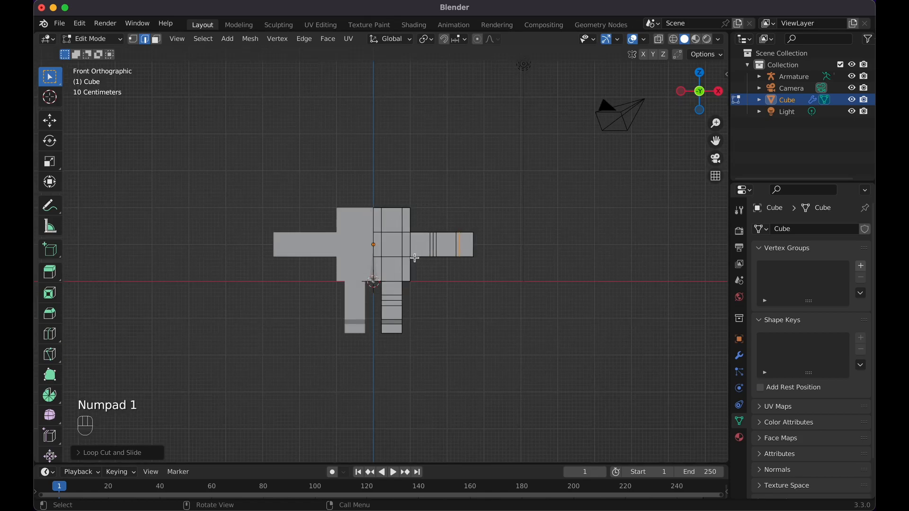
pyautogui.press('Tab')
pyautogui.click(376, 272)
pyautogui.moveTo(377, 274); pyautogui.dragTo(377, 274, button='middle')
pyautogui.press('KP_1')
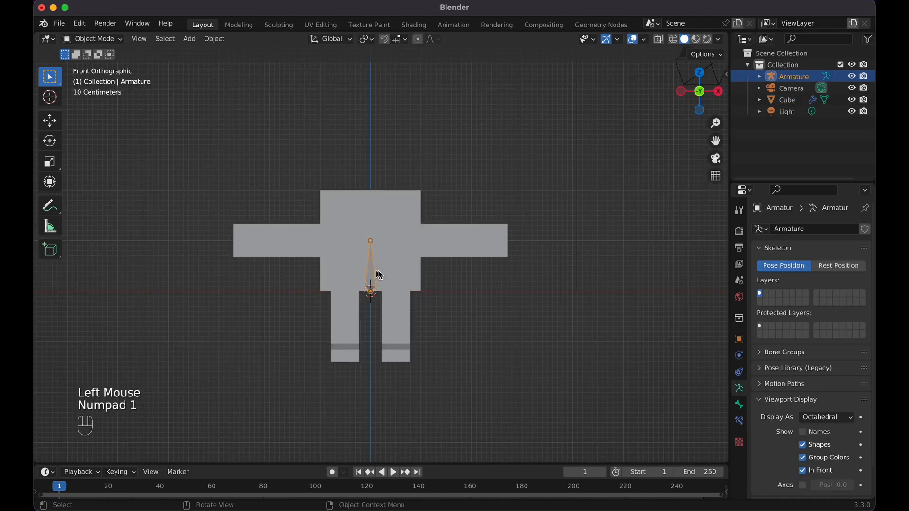
# - Scale the armature bone to about 0.8 of its size and raise it about 0.1 m along Z
pyautogui.press('s')
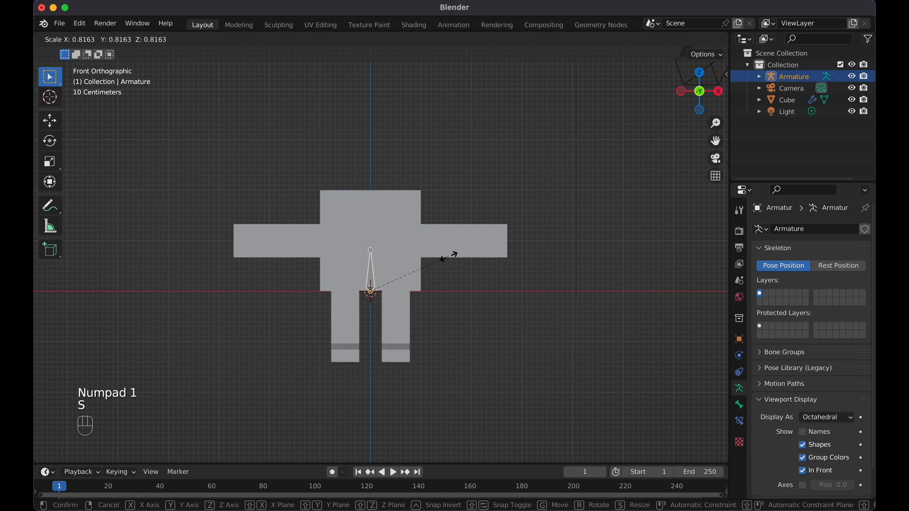
pyautogui.click(446, 256)
pyautogui.press('g')
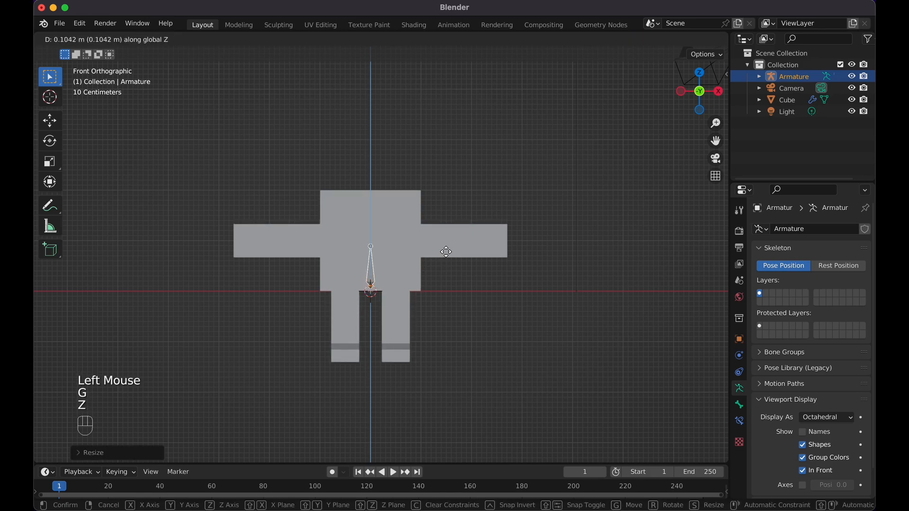
pyautogui.click(446, 253)
# - Edit the armature and extrude a second bone straight up along Z from the spine bone's tip to just below the body's upper edge
pyautogui.press('Tab')
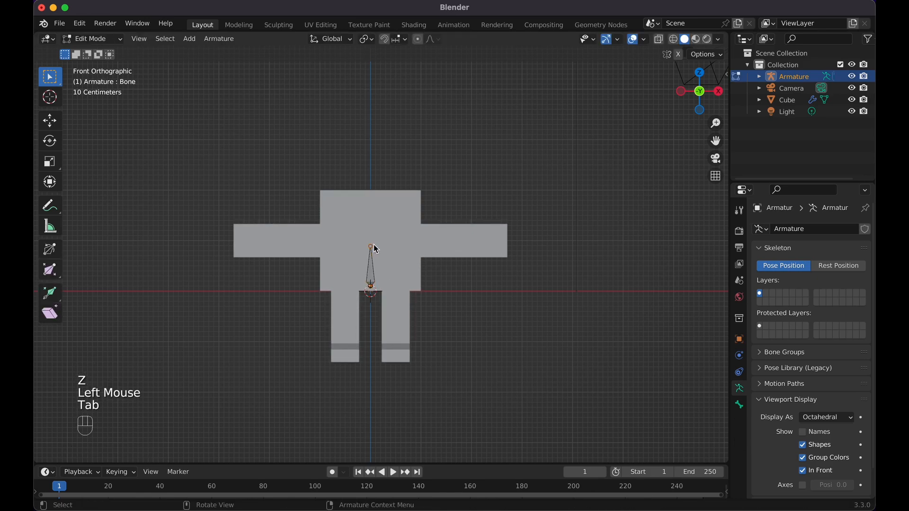
pyautogui.click(372, 250)
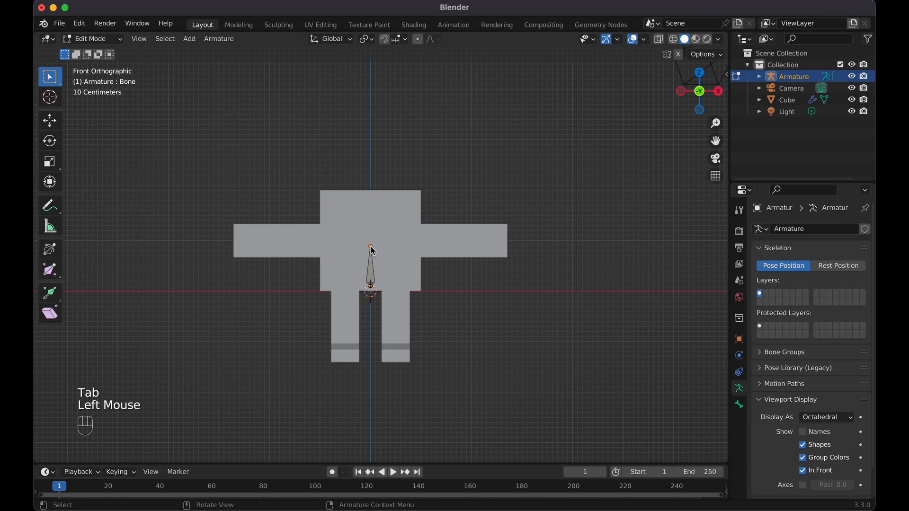
pyautogui.press('e')
pyautogui.press('z')
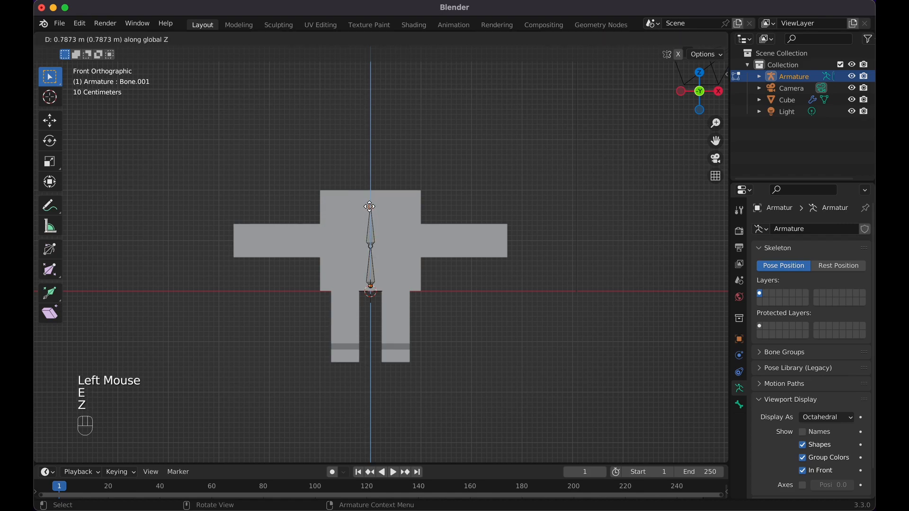
pyautogui.click(369, 203)
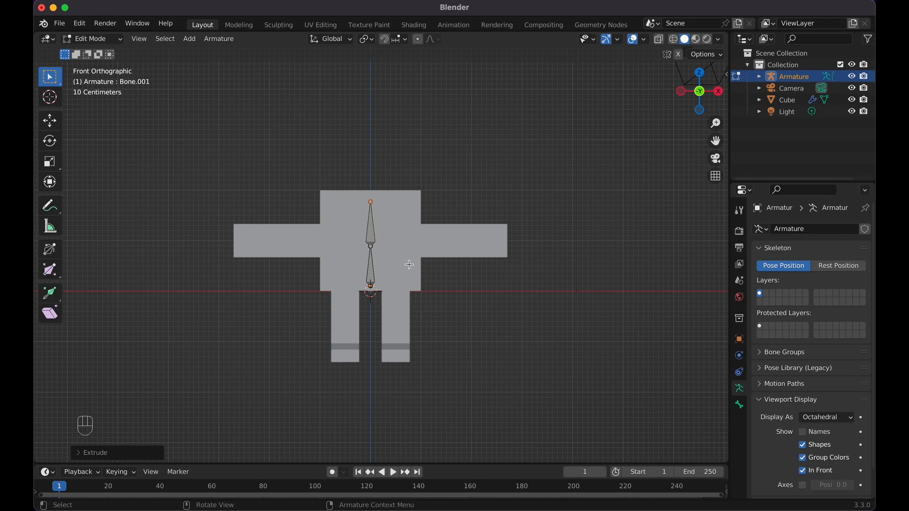
# - Enable X-axis mirroring and fork-extrude mirrored shoulder bones from the middle spine joint out to the sides of the body
pyautogui.click(371, 252)
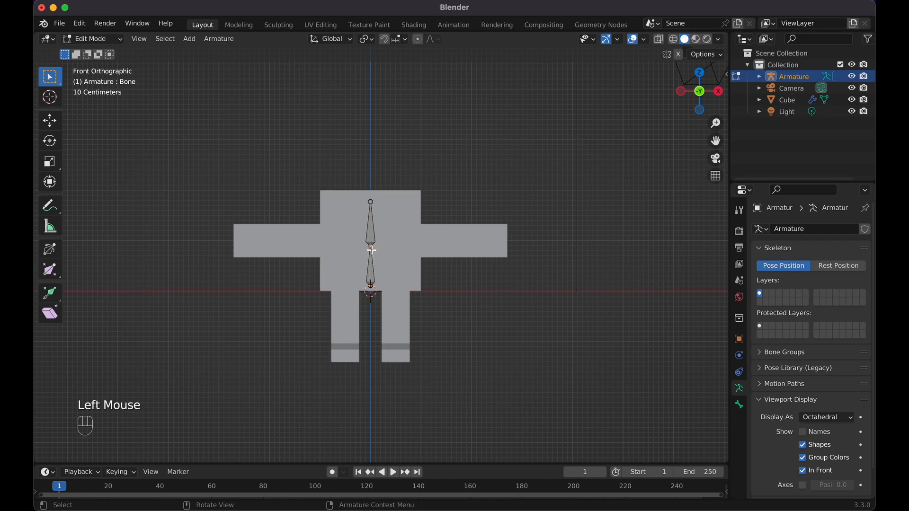
pyautogui.click(680, 55)
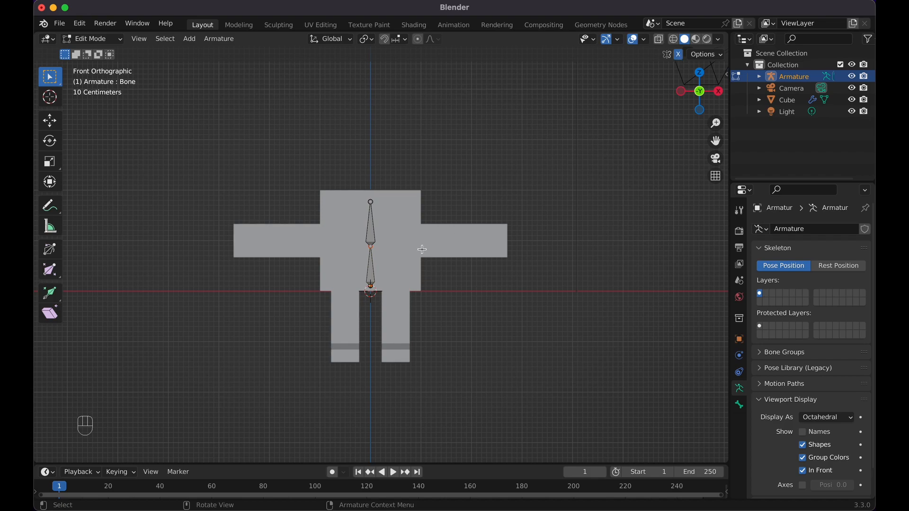
pyautogui.hotkey('shift', 'e')
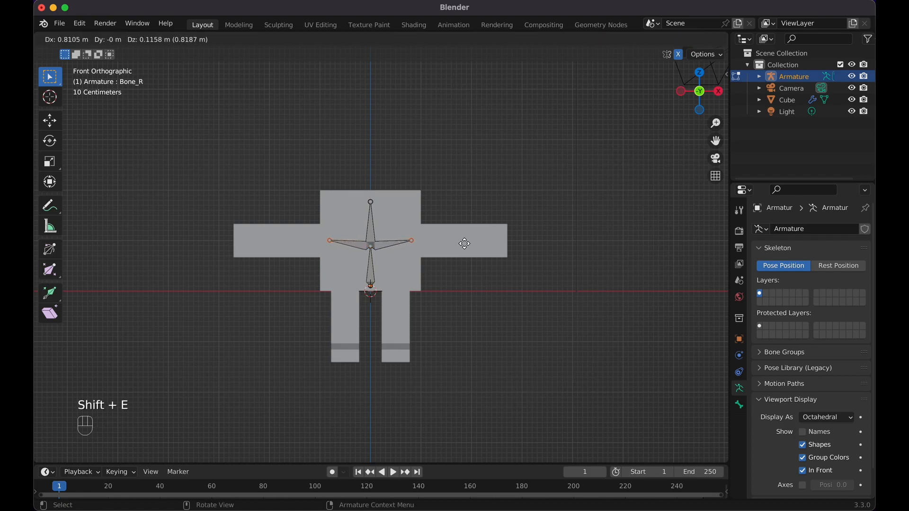
pyautogui.click(471, 242)
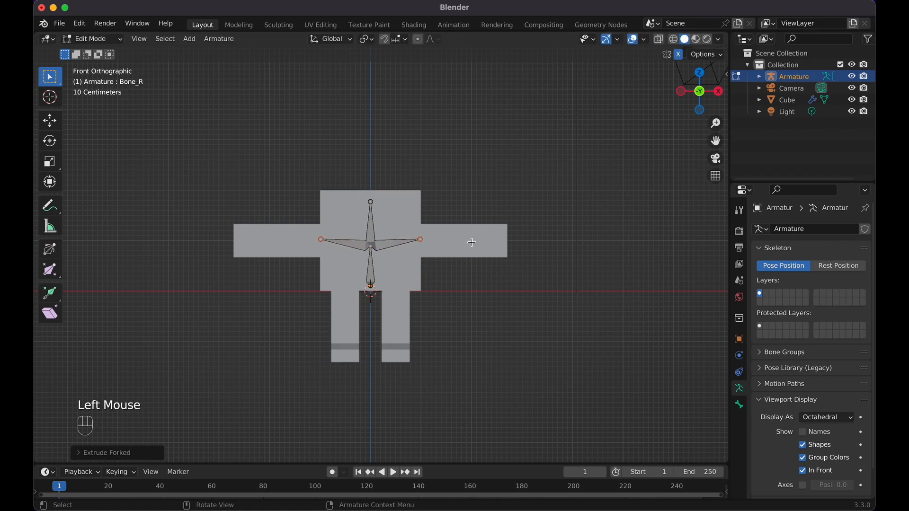
# - Extrude the mirrored upper arm bones and, in wireframe, move their tips along X to the arm's middle loop cut
pyautogui.press('e')
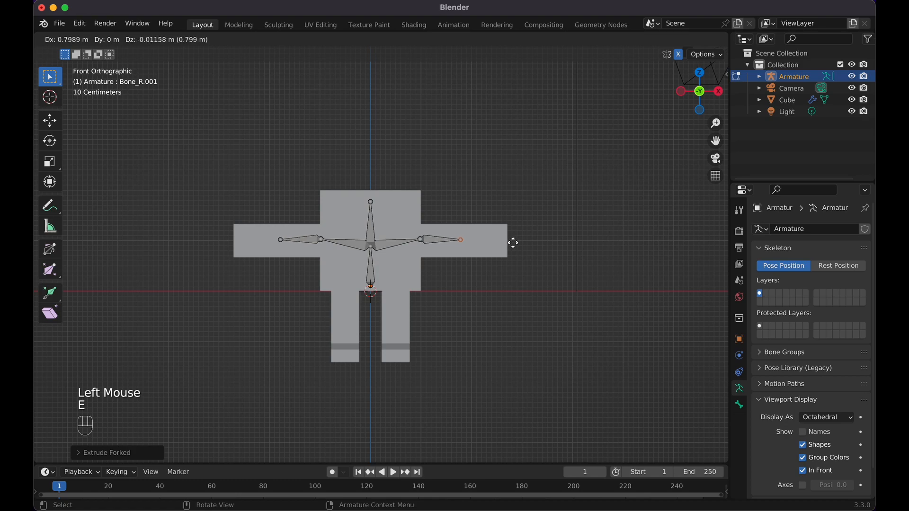
pyautogui.click(515, 243)
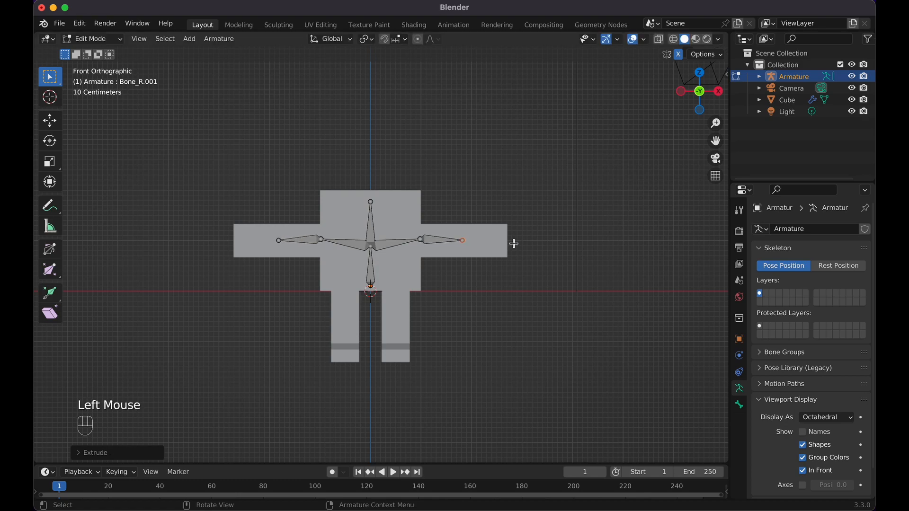
pyautogui.hotkey('shift', 'z')
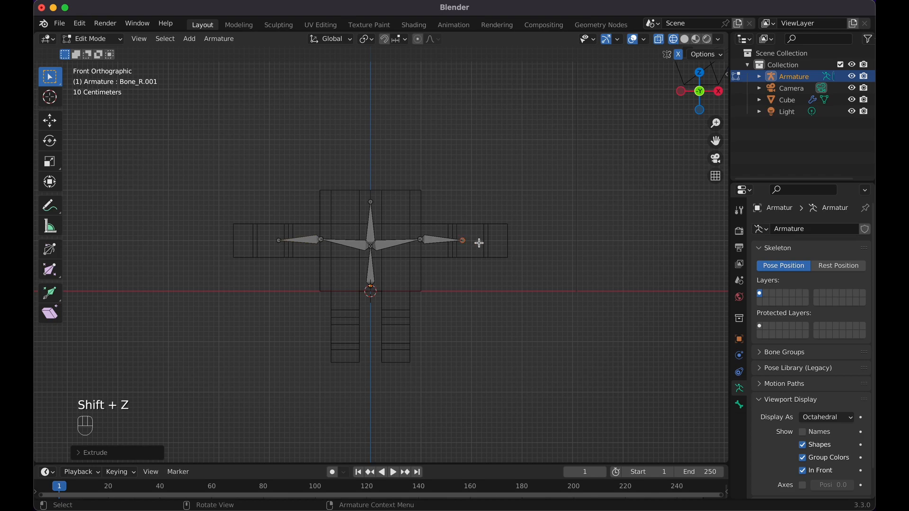
pyautogui.press('g')
pyautogui.press('x')
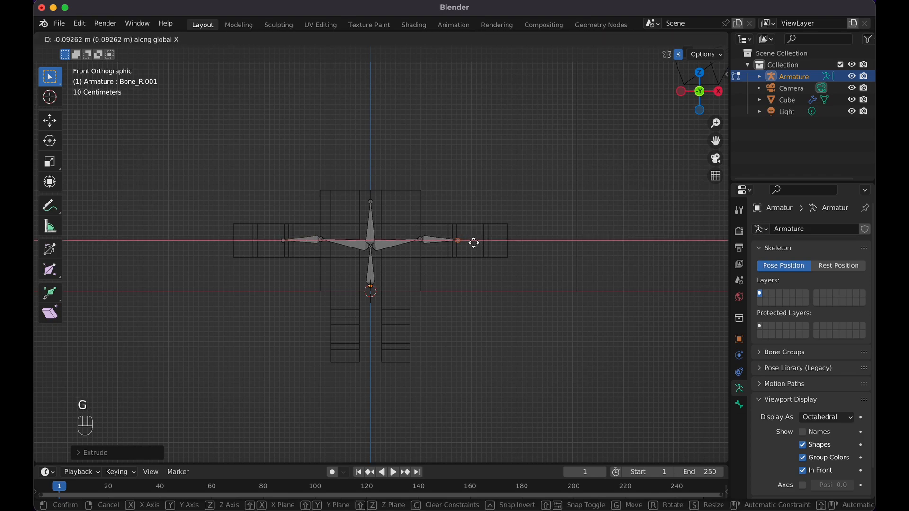
pyautogui.click(470, 243)
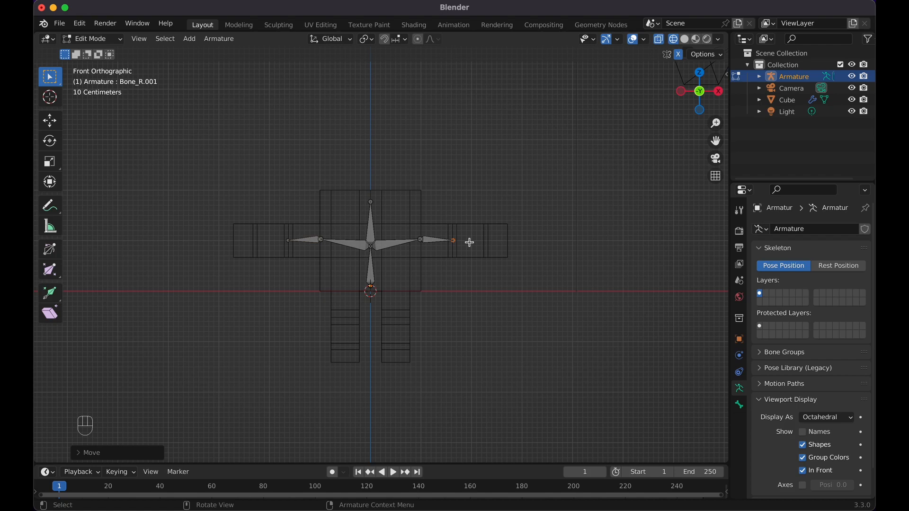
# - Extrude the forearm bones to the wrist loops and hand bones about 0.34 m long towards the arm ends
pyautogui.press('e')
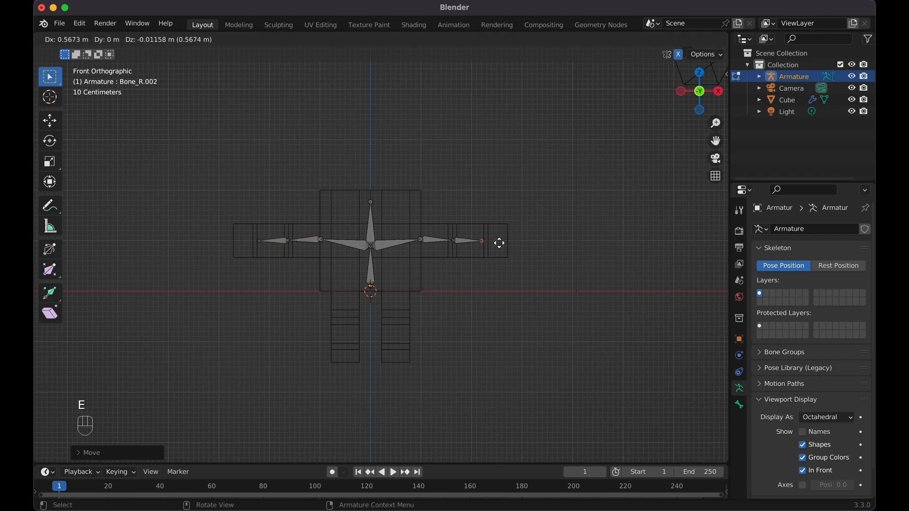
pyautogui.click(501, 243)
pyautogui.press('e')
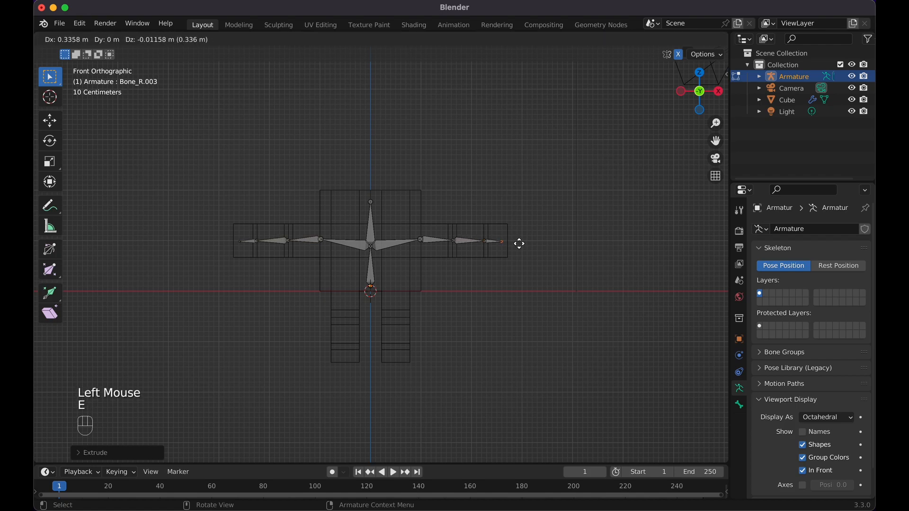
pyautogui.click(519, 243)
# - Fork-extrude mirrored hip bones from the base of the lowest spine bone to above the centre of each leg
pyautogui.click(372, 289)
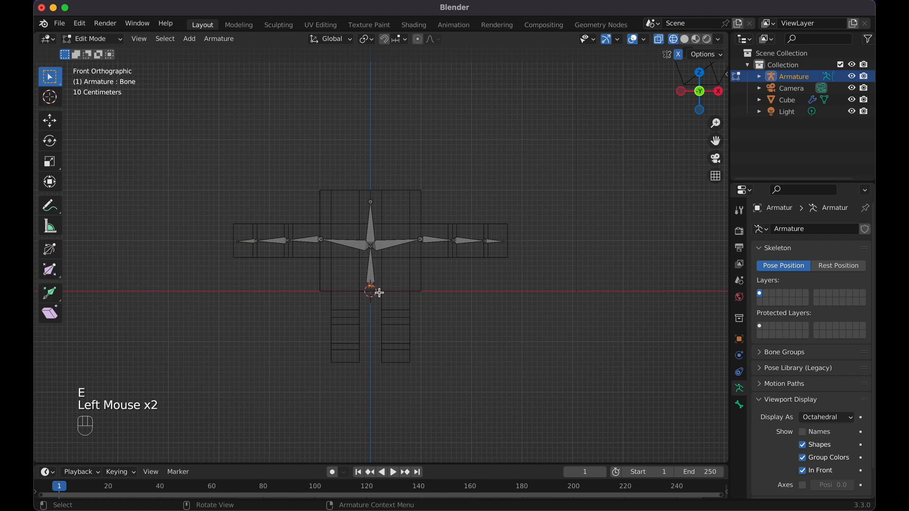
pyautogui.hotkey('shift', 'e')
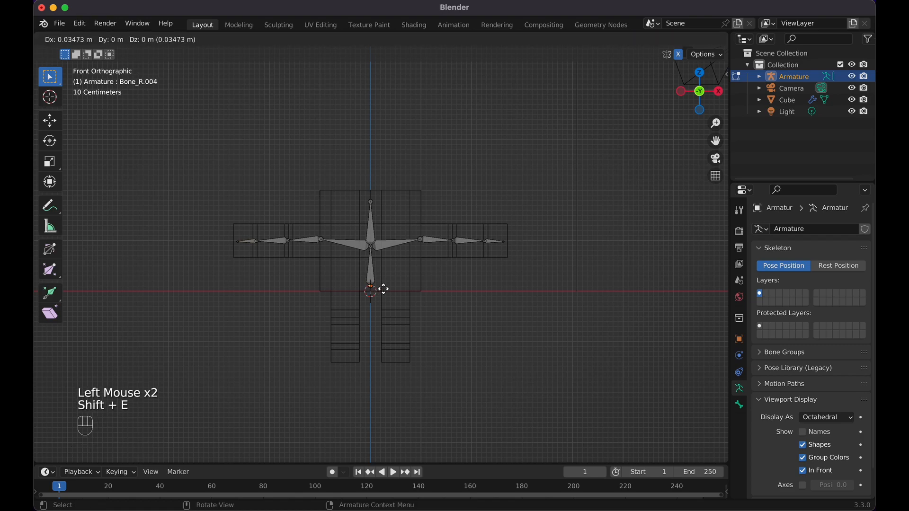
pyautogui.click(399, 289)
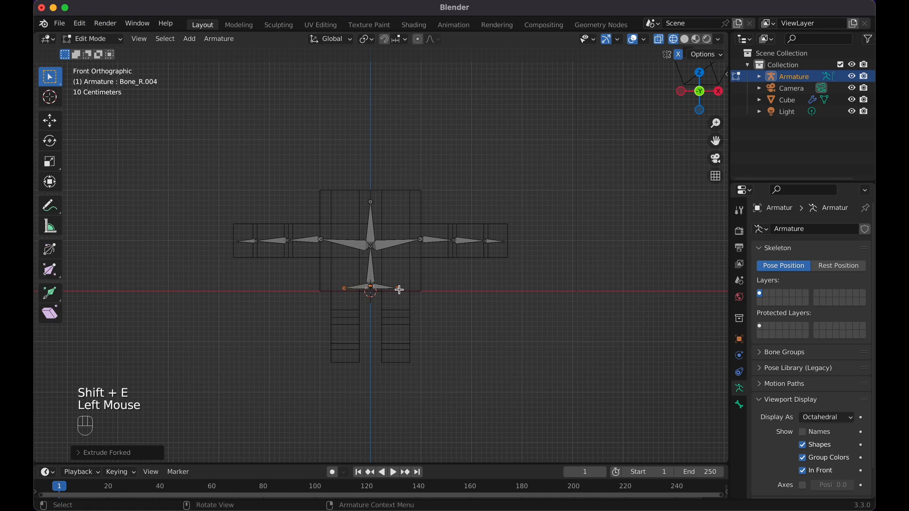
# - Extrude thigh bones about 0.53 m down to the knee loops and shin bones about 0.7 m down to the ankles
pyautogui.press('e')
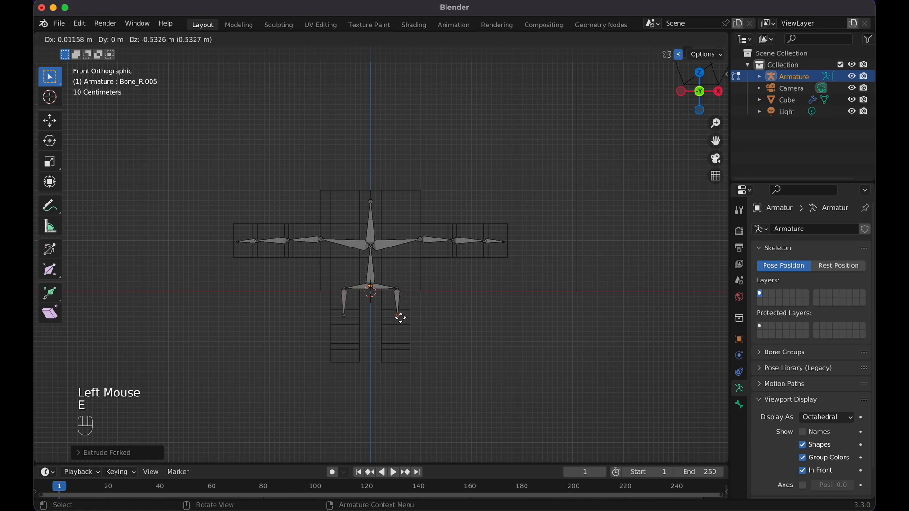
pyautogui.click(400, 318)
pyautogui.press('e')
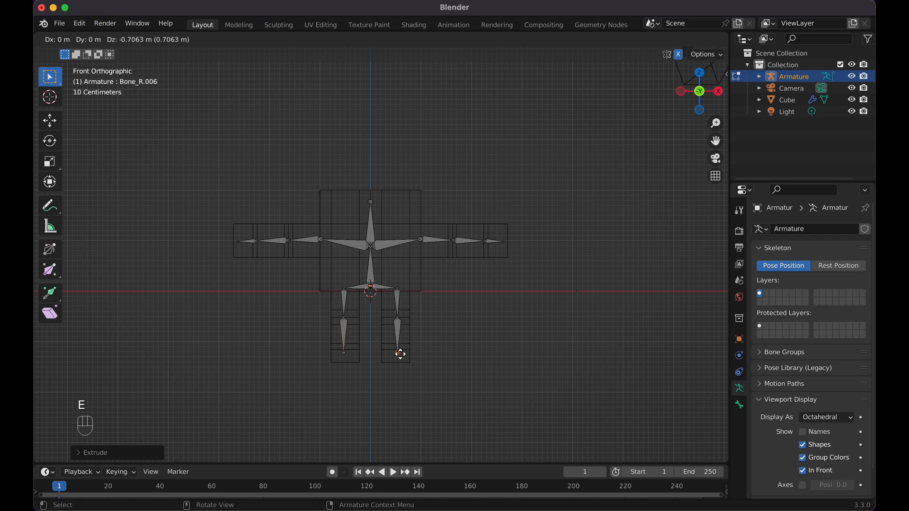
pyautogui.click(400, 354)
# - In right side view, extrude the foot bones forward from the ankles towards the toes and check the skeleton from several angles
pyautogui.press('KP_3')
pyautogui.press('e')
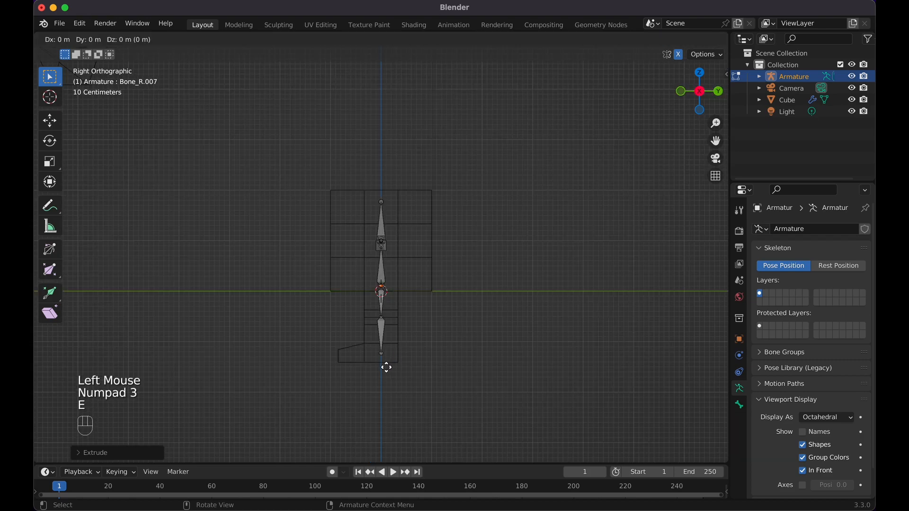
pyautogui.click(356, 369)
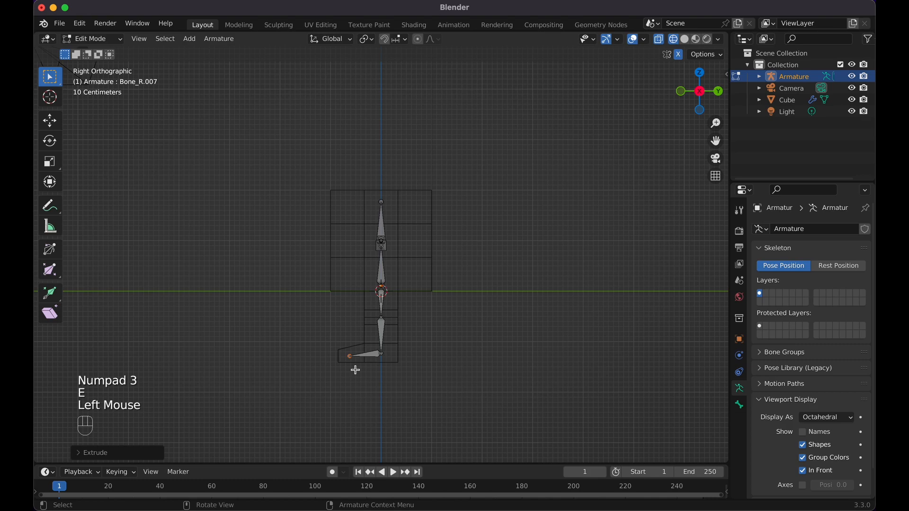
pyautogui.hscroll(-8, 404, 334)
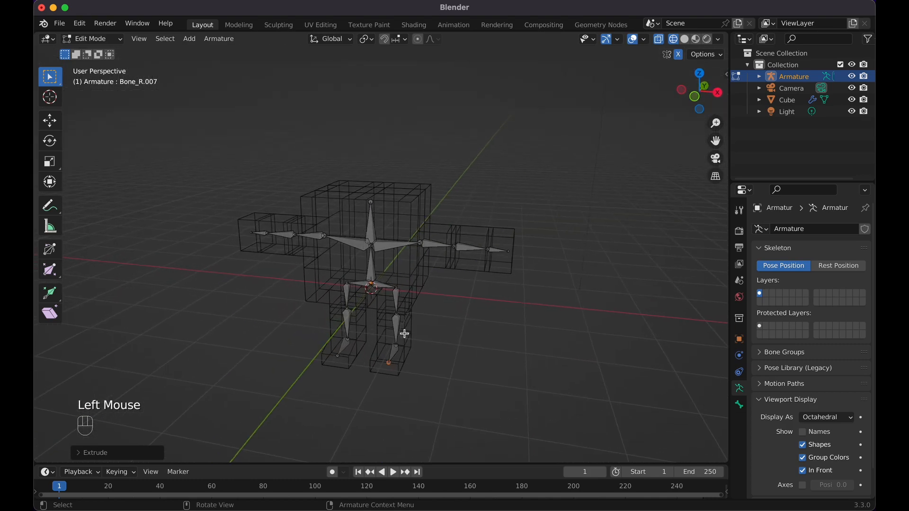
pyautogui.hscroll(-5, 404, 333)
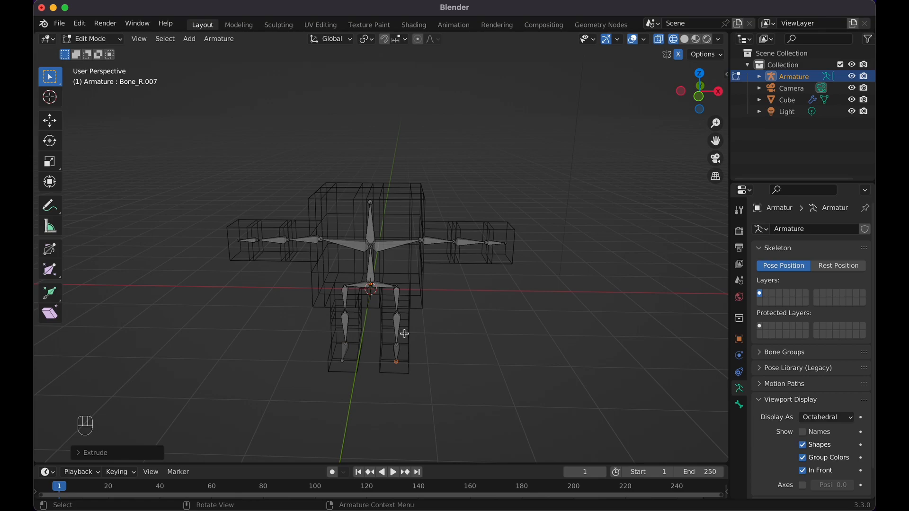
pyautogui.scroll(5, 404, 334)
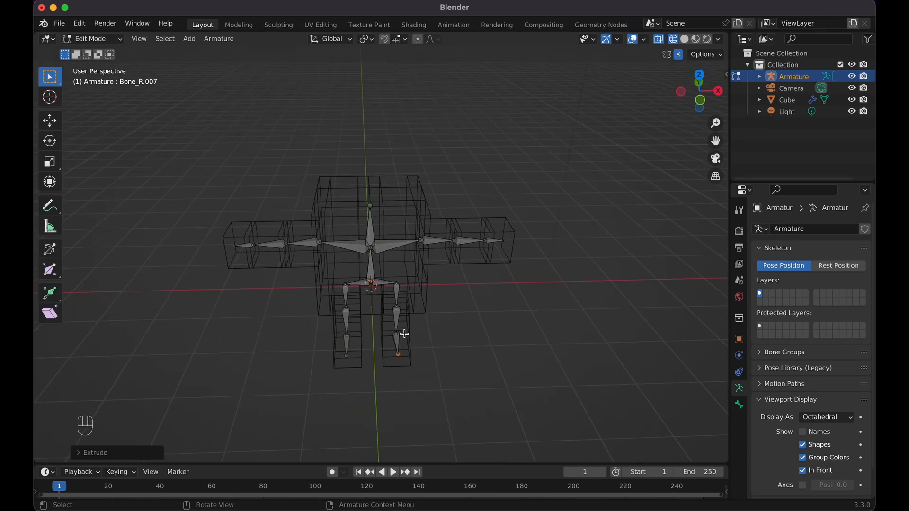
# - In top view, move the mirrored elbow joints about 0.07 m back along Y to give the arms a slight bend
pyautogui.press('KP_7')
pyautogui.click(458, 265)
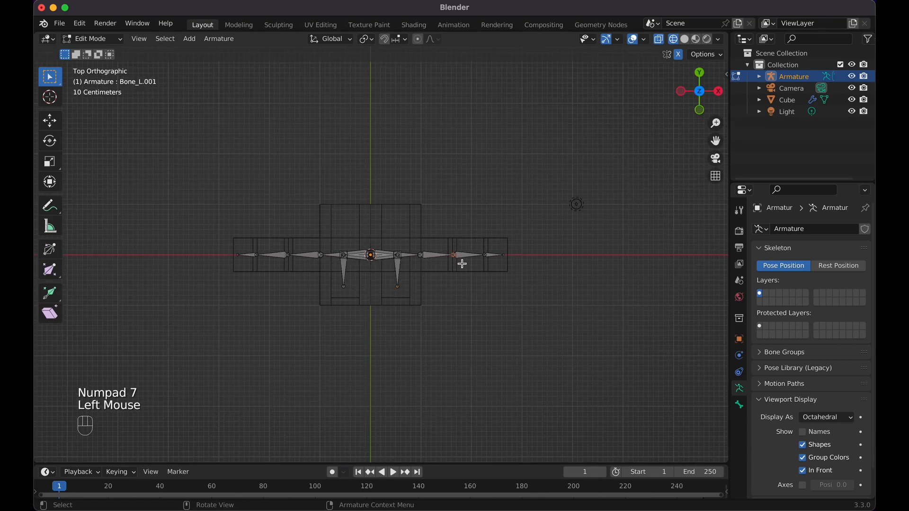
pyautogui.press('g')
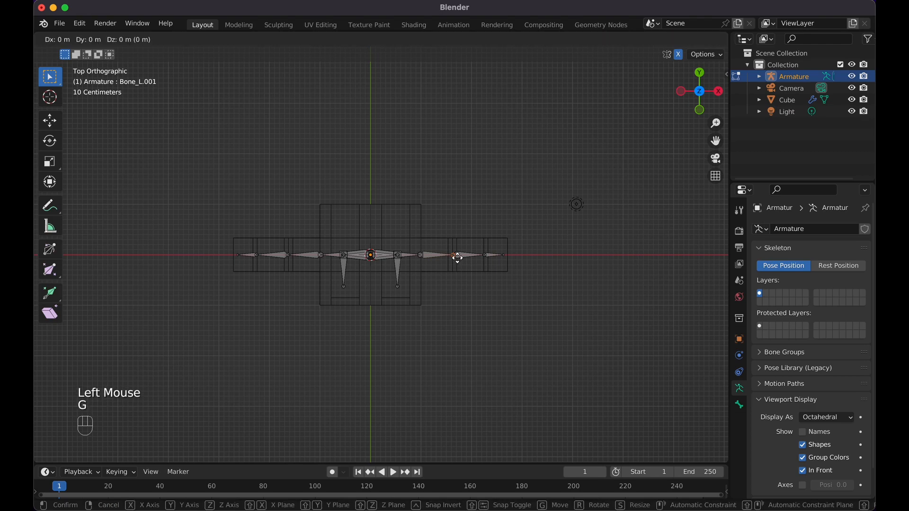
pyautogui.press('y')
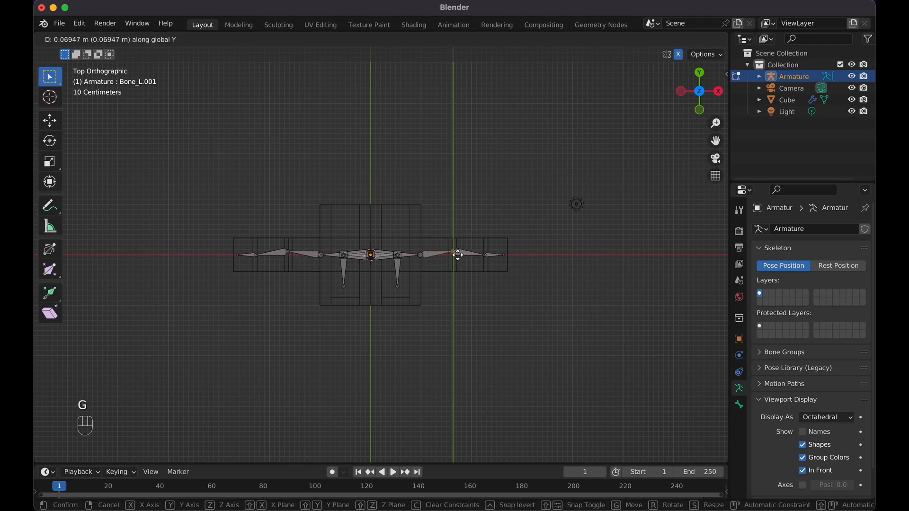
pyautogui.click(458, 255)
pyautogui.moveTo(458, 254); pyautogui.dragTo(447, 261, button='middle')
# - In right side view, move the mirrored knee joints slightly forward to give the legs a small bend
pyautogui.click(388, 319)
pyautogui.press('KP_3')
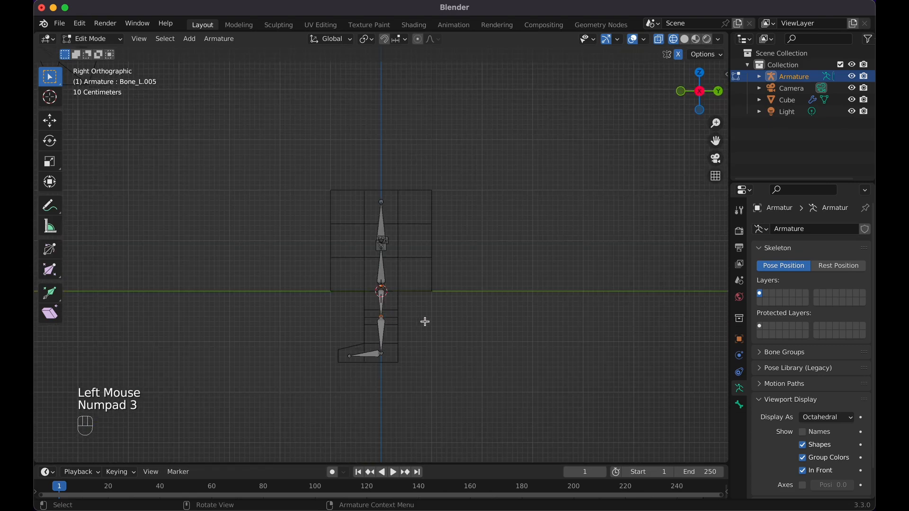
pyautogui.press('g')
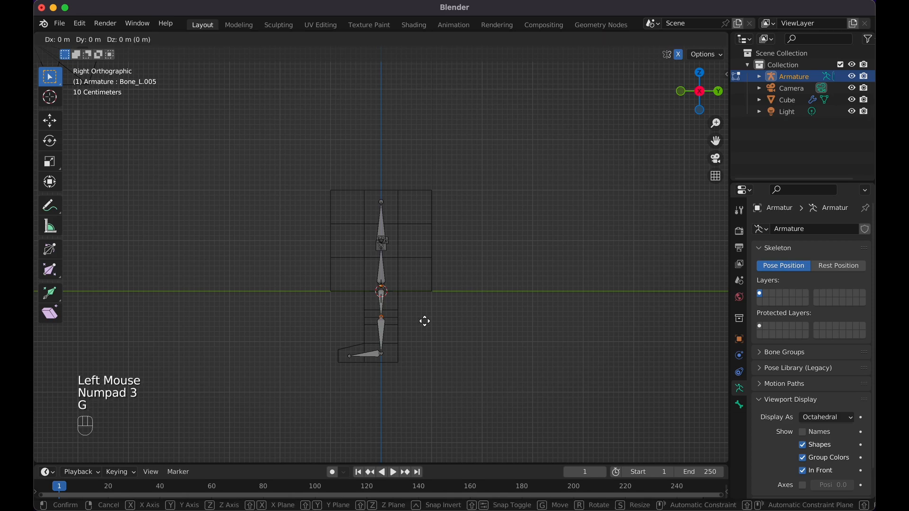
pyautogui.click(421, 320)
pyautogui.moveTo(435, 319); pyautogui.dragTo(435, 318, button='middle')
# - Leave Edit Mode and parent the body mesh to the armature using Armature Deform With Automatic Weights
pyautogui.press('Tab')
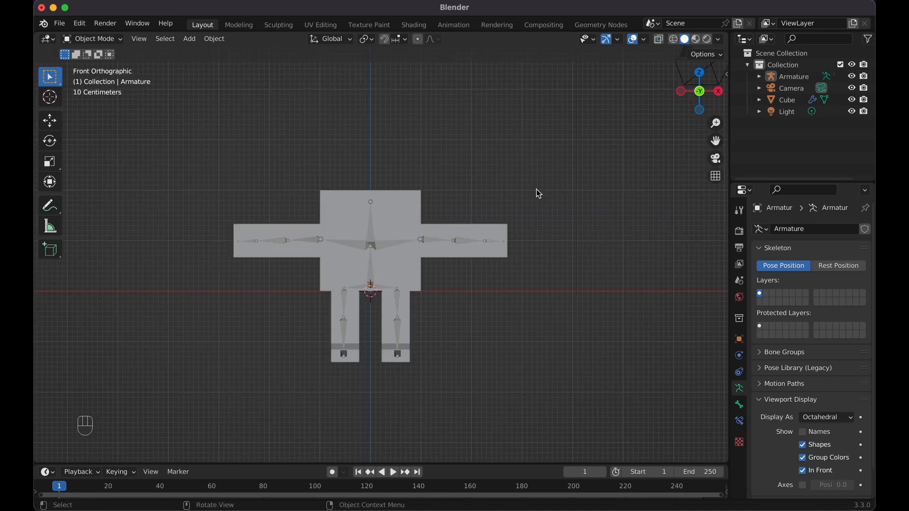
pyautogui.click(403, 216)
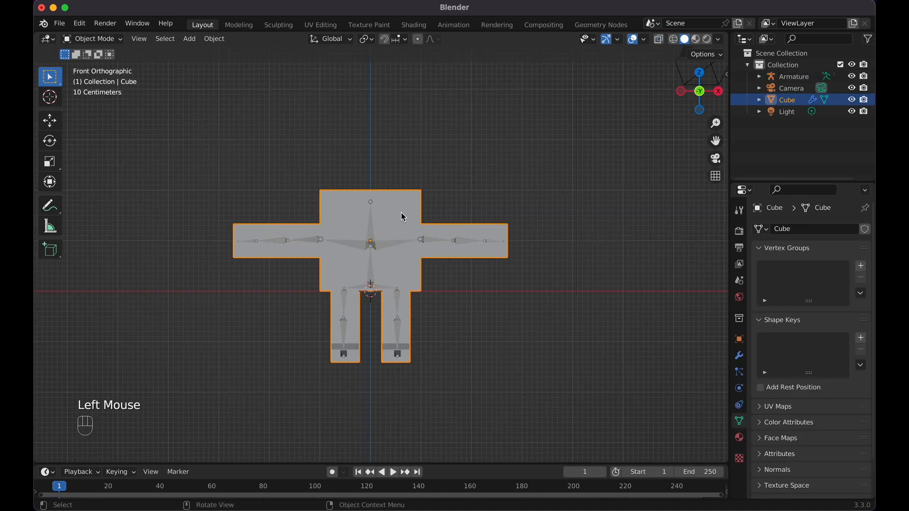
pyautogui.keyDown('shift'); pyautogui.click(371, 241); pyautogui.keyUp('shift')
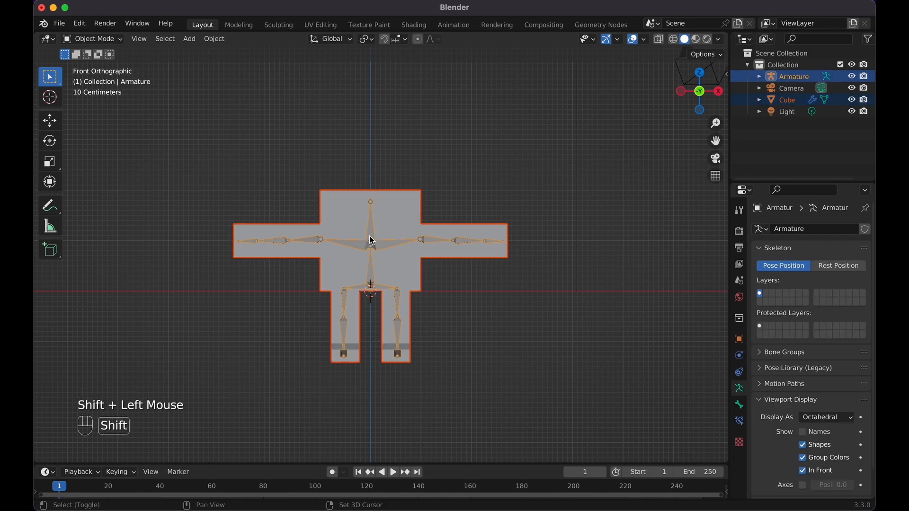
pyautogui.press('super+p')
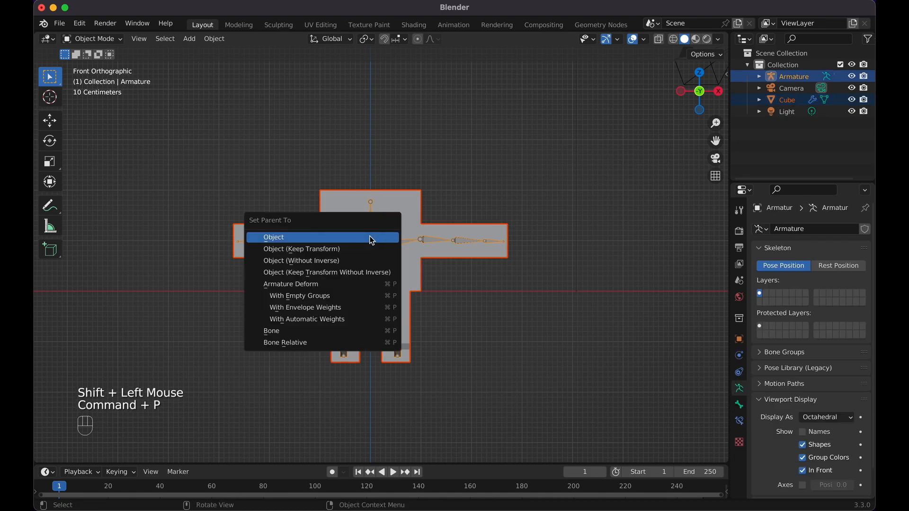
pyautogui.click(333, 320)
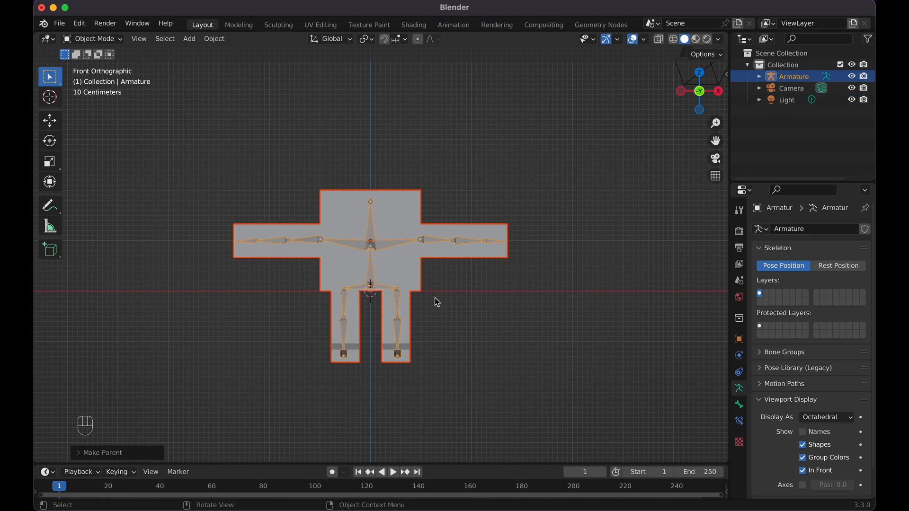
pyautogui.click(474, 297)
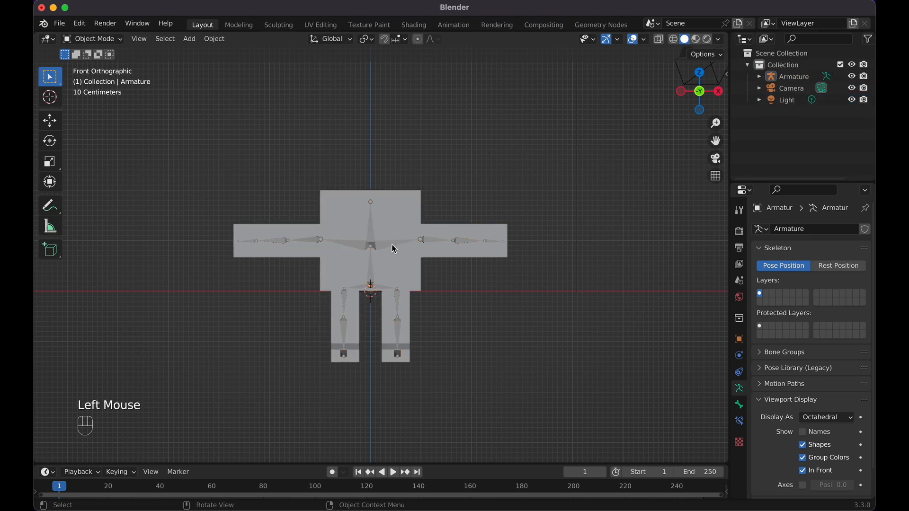
# - Examine the body mesh's vertex groups generated for the bones
pyautogui.click(402, 229)
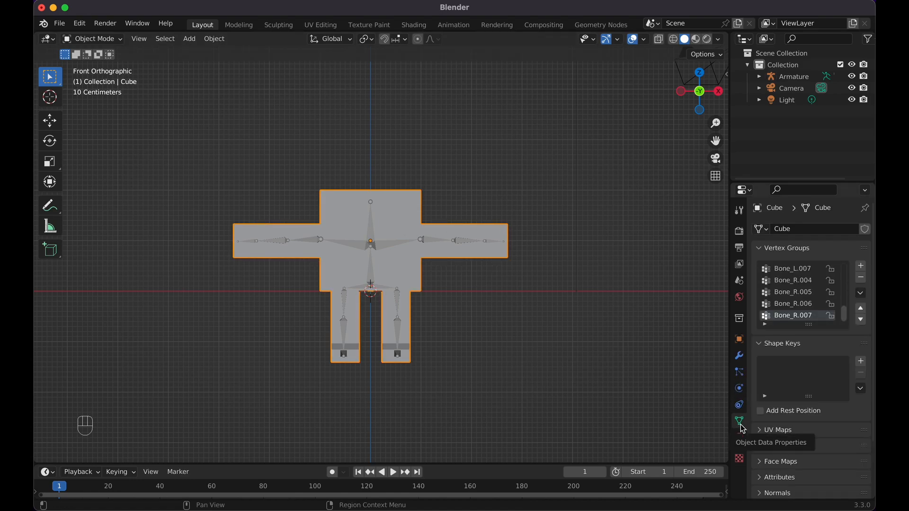
pyautogui.scroll(5, 793, 296)
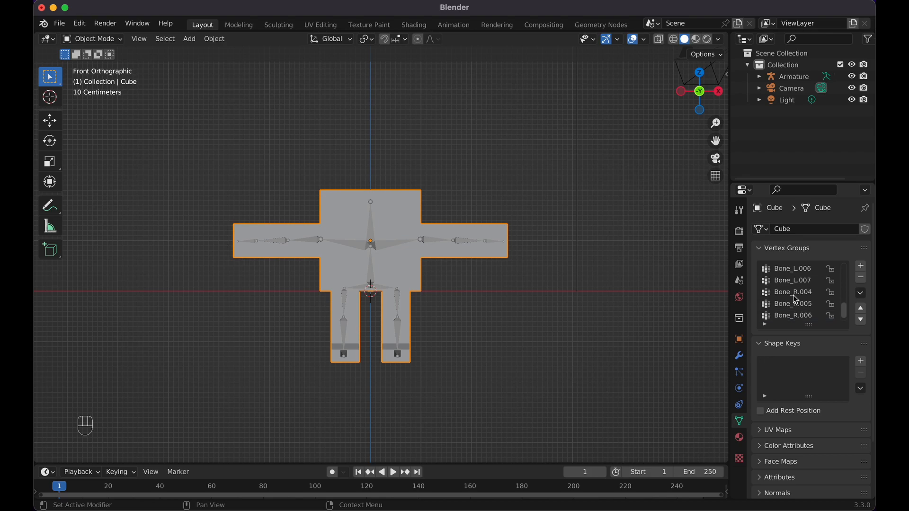
pyautogui.scroll(8, 793, 294)
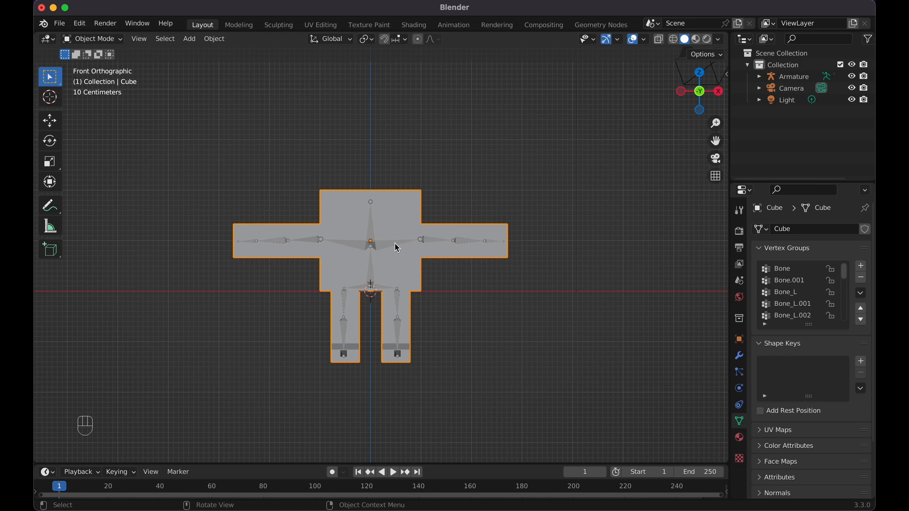
# - Put the armature in Pose Mode and try rotating the left hand and forearm bones to test the mesh deformation
pyautogui.click(396, 247)
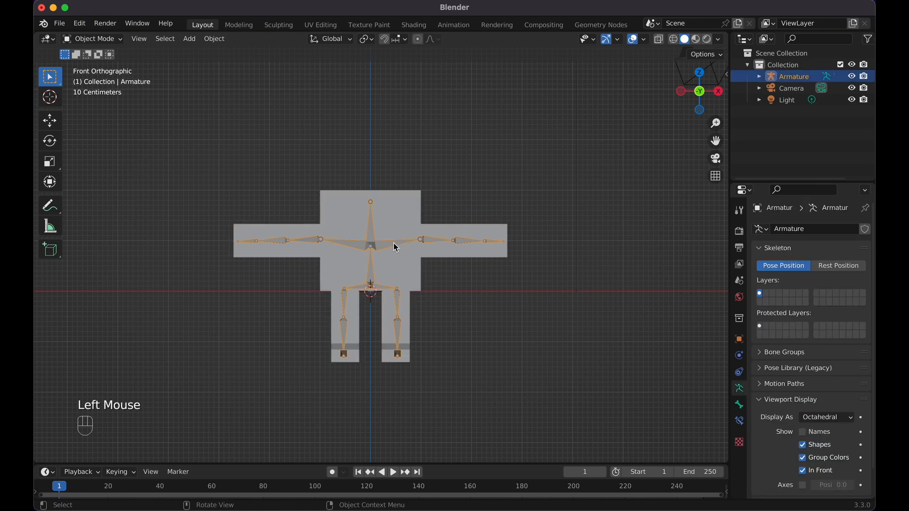
pyautogui.hotkey('ctrl', 'Tab')
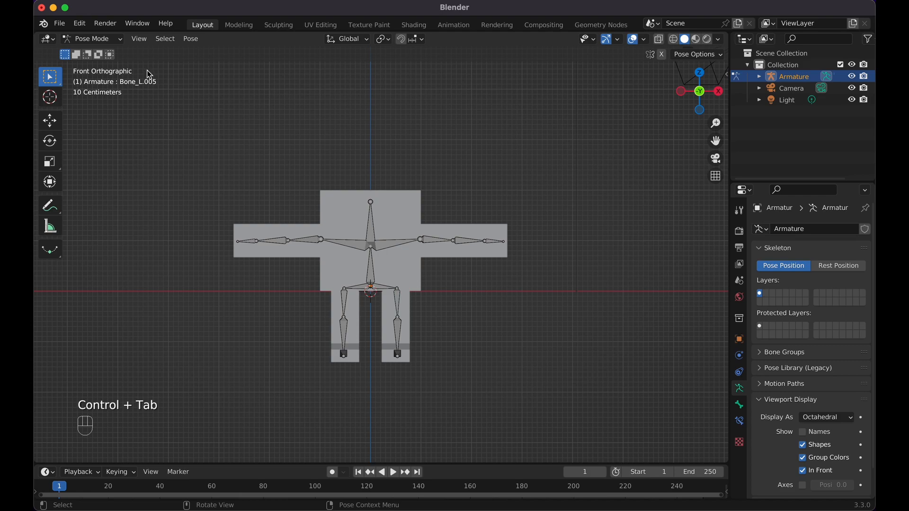
pyautogui.click(116, 39)
pyautogui.click(501, 245)
pyautogui.press('r')
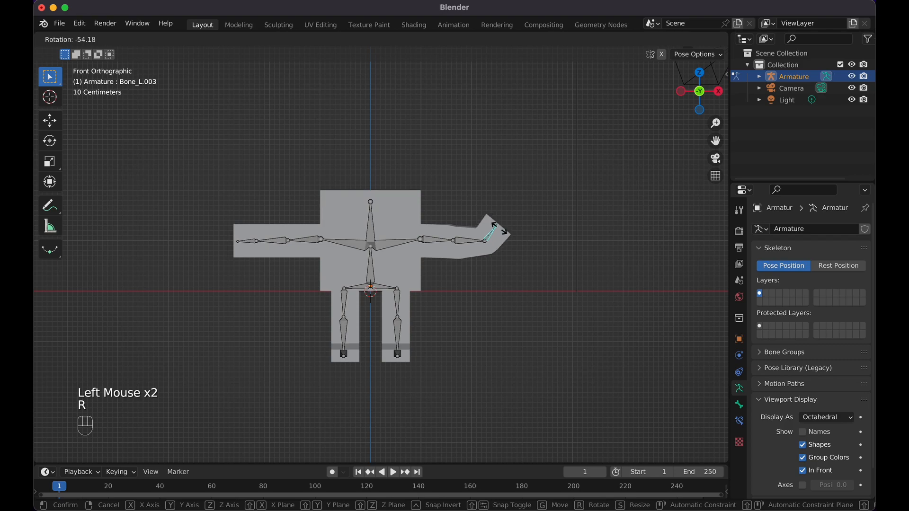
pyautogui.press('Escape')
pyautogui.click(472, 241)
pyautogui.press('r')
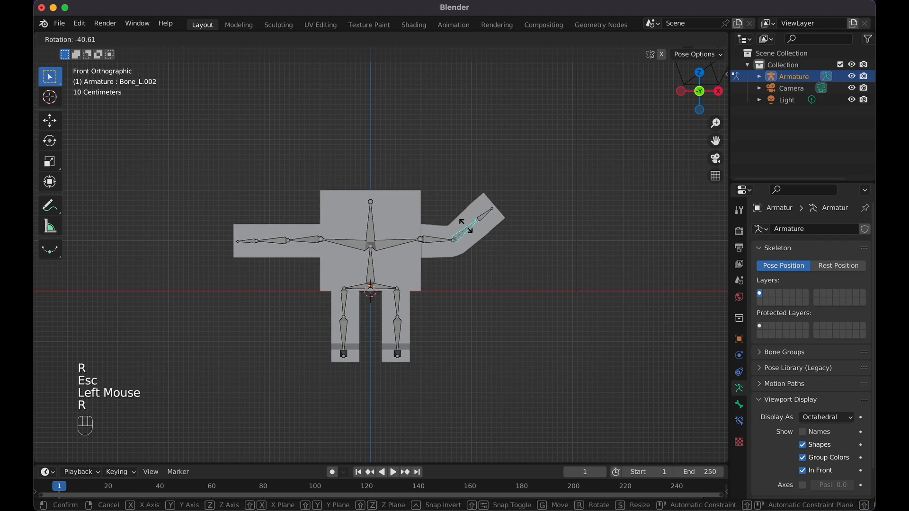
pyautogui.press('Escape')
# - Try moving the left shin bone and rotating the upper spine and left upper-arm bones to check how the torso deforms
pyautogui.click(400, 331)
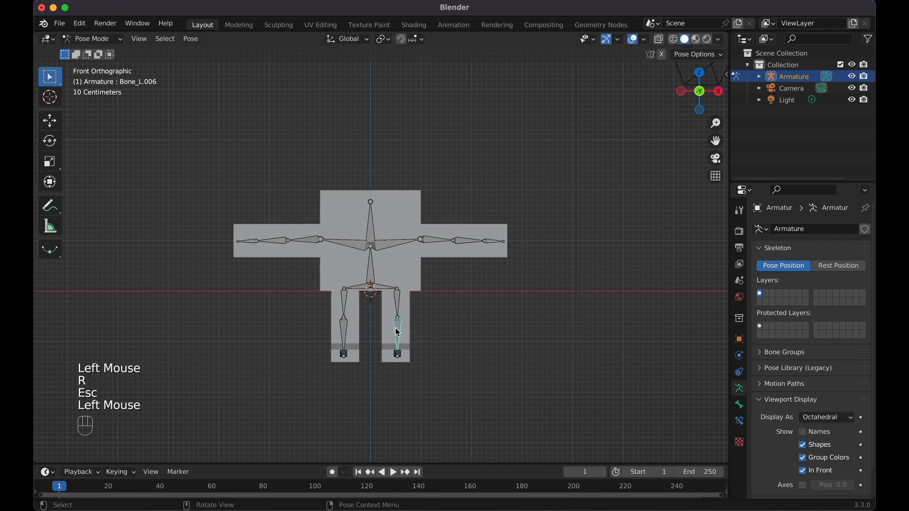
pyautogui.press('g')
pyautogui.press('Escape')
pyautogui.click(371, 226)
pyautogui.press('r')
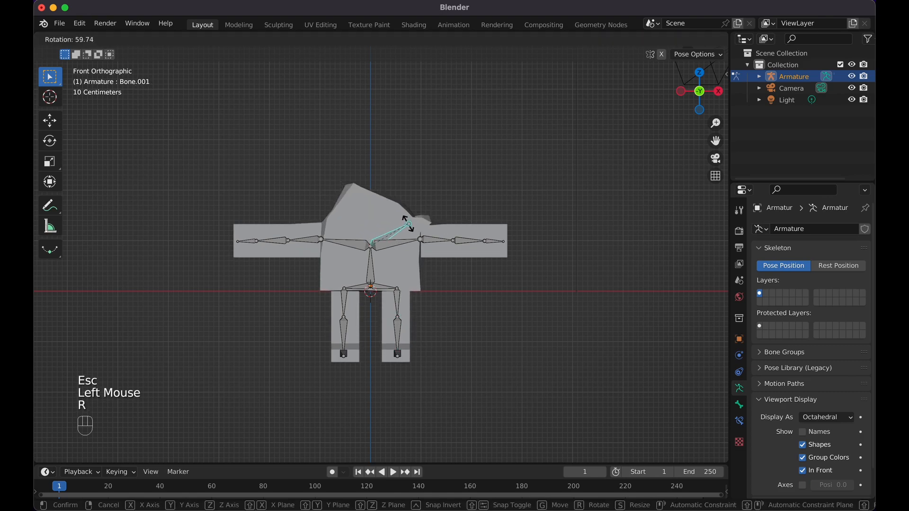
pyautogui.press('Escape')
pyautogui.click(442, 242)
pyautogui.press('r')
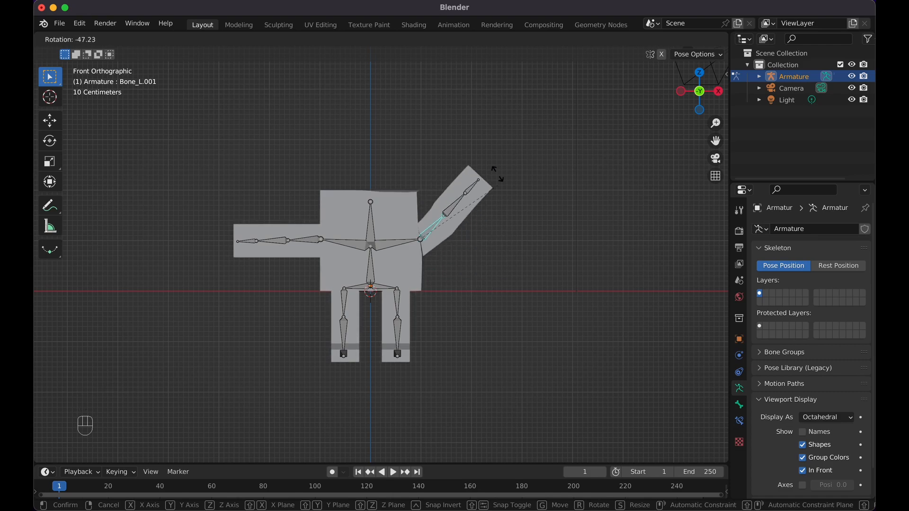
pyautogui.press('Escape')
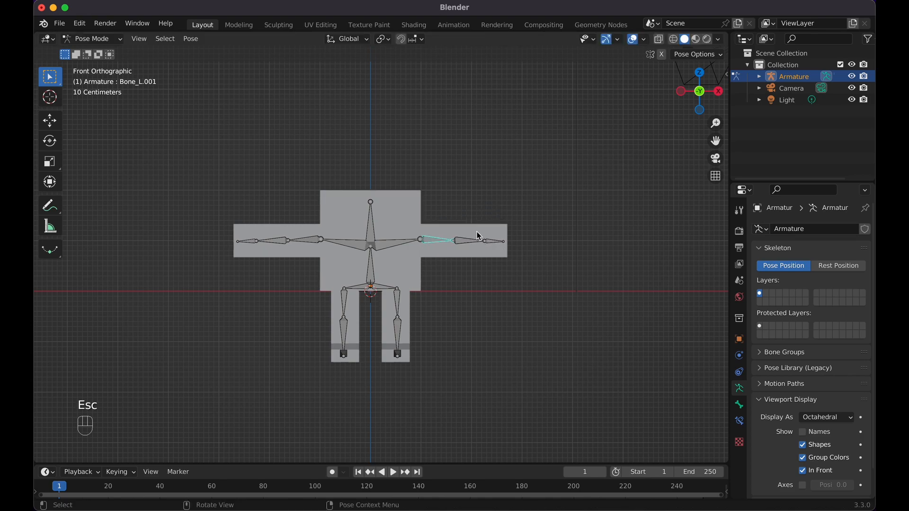
# - Return to Object Mode, select the armature together with the body mesh as active object, and enter Weight Paint mode
pyautogui.hotkey('ctrl', 'Tab')
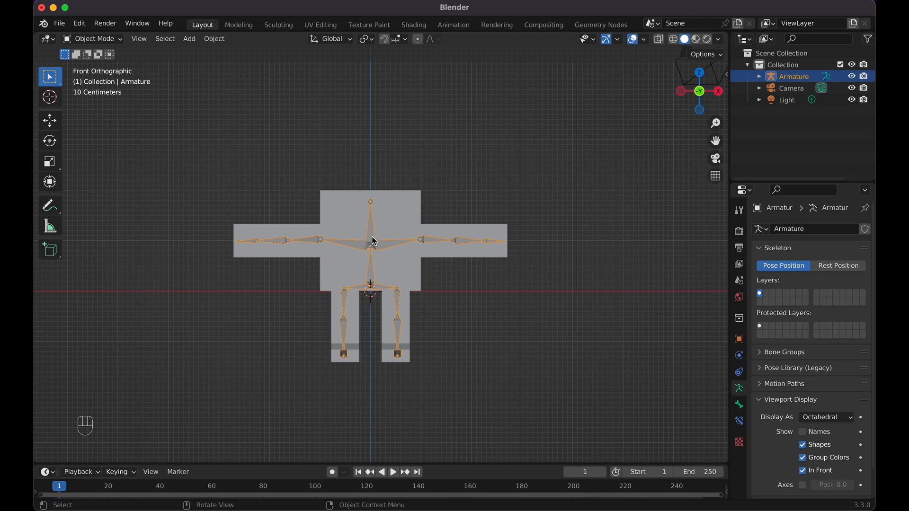
pyautogui.press('shift')
pyautogui.keyDown('shift'); pyautogui.click(408, 221); pyautogui.keyUp('shift')
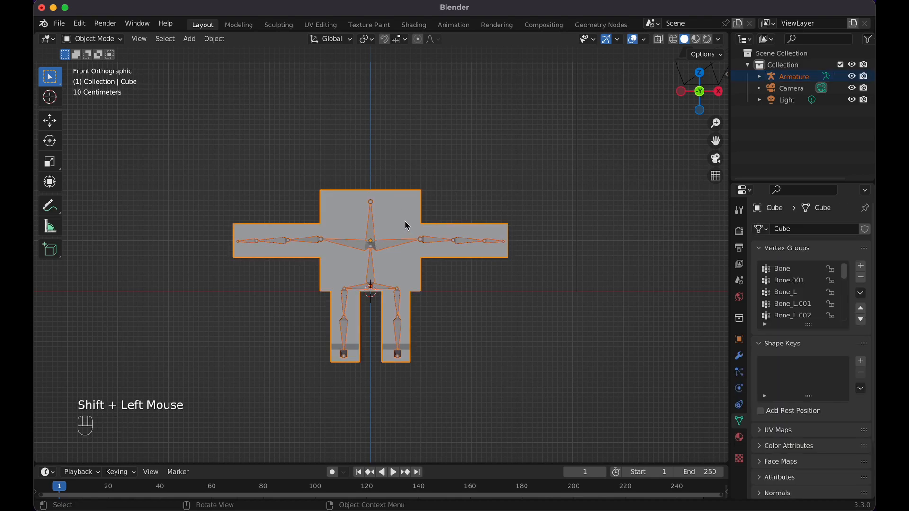
pyautogui.click(93, 39)
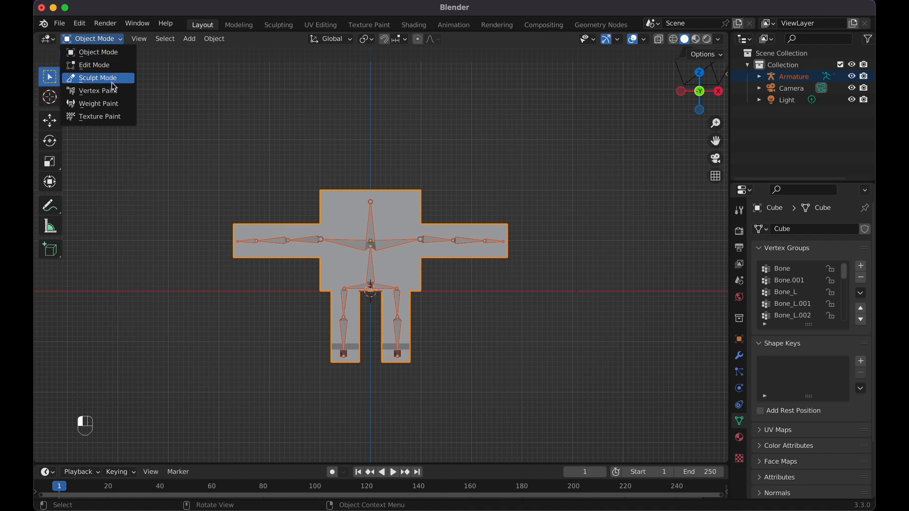
pyautogui.click(115, 109)
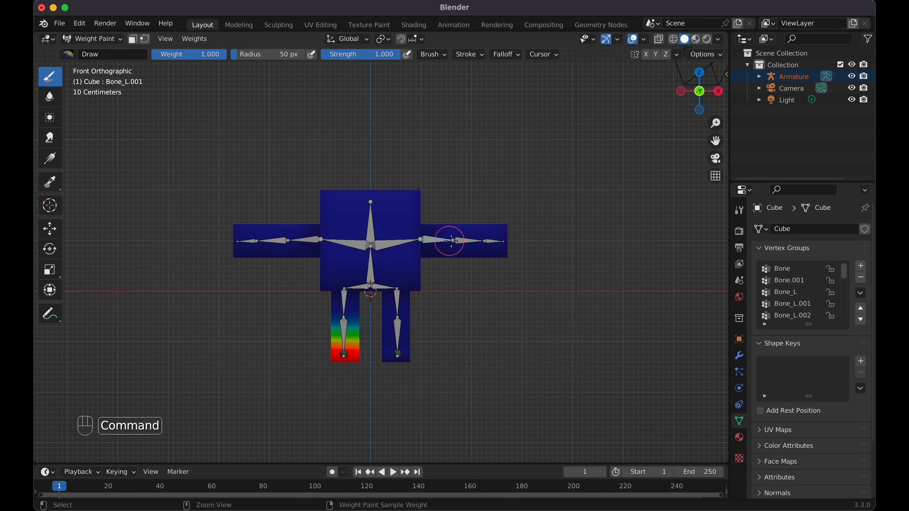
# - Compare the left upper-arm and forearm bone weights, ending with the upper-arm bone selected and its torso influence in view
pyautogui.keyDown('super'); pyautogui.click(433, 239); pyautogui.keyUp('super')
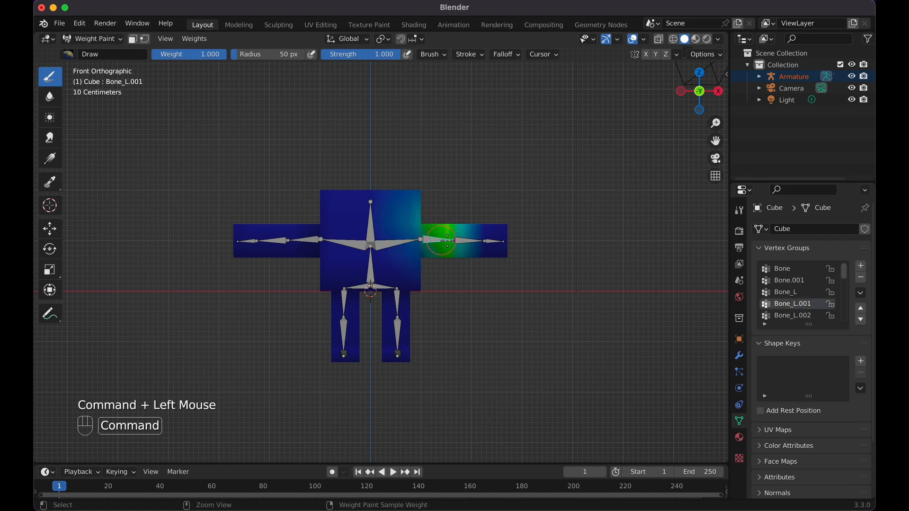
pyautogui.keyDown('super'); pyautogui.click(464, 242); pyautogui.keyUp('super')
pyautogui.keyDown('super'); pyautogui.click(433, 239); pyautogui.keyUp('super')
pyautogui.hscroll(5, 485, 214)
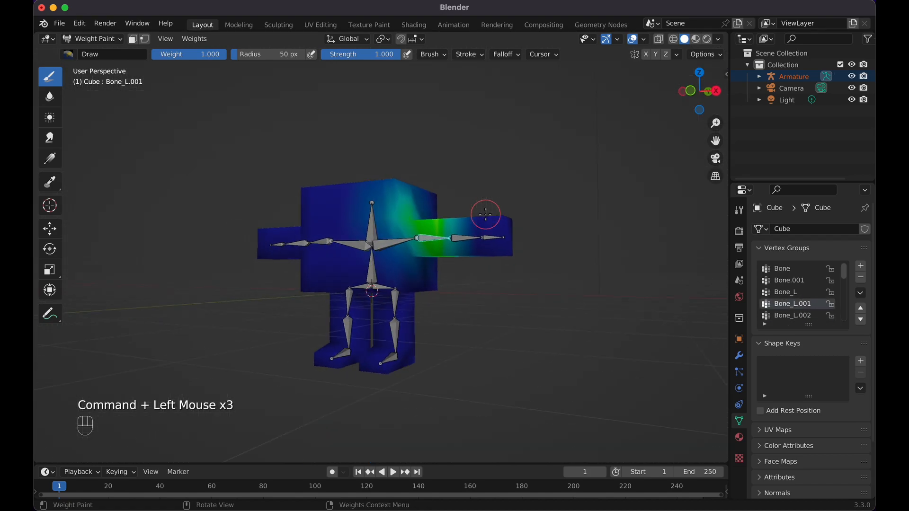
pyautogui.hscroll(3, 486, 214)
# - Choose the Subtract brush for weight painting and enlarge its radius to 80 px
pyautogui.click(73, 56)
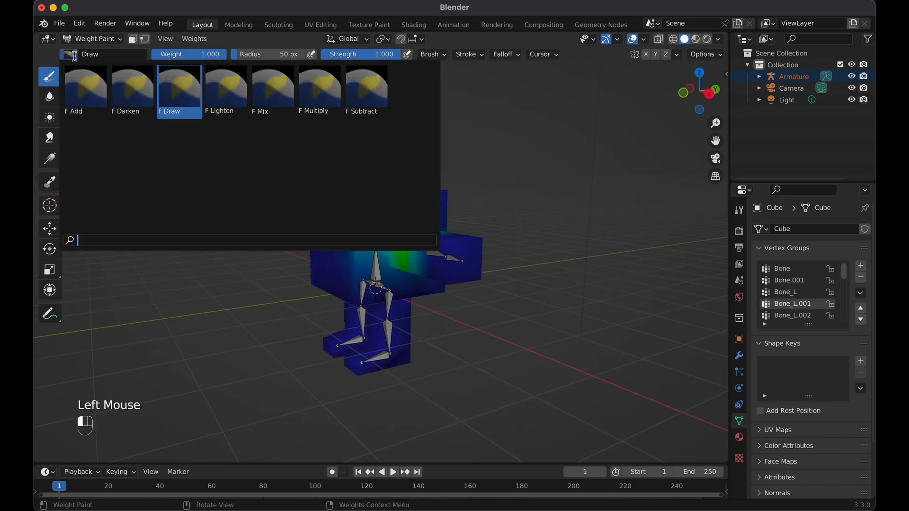
pyautogui.click(361, 102)
pyautogui.hscroll(5, 391, 178)
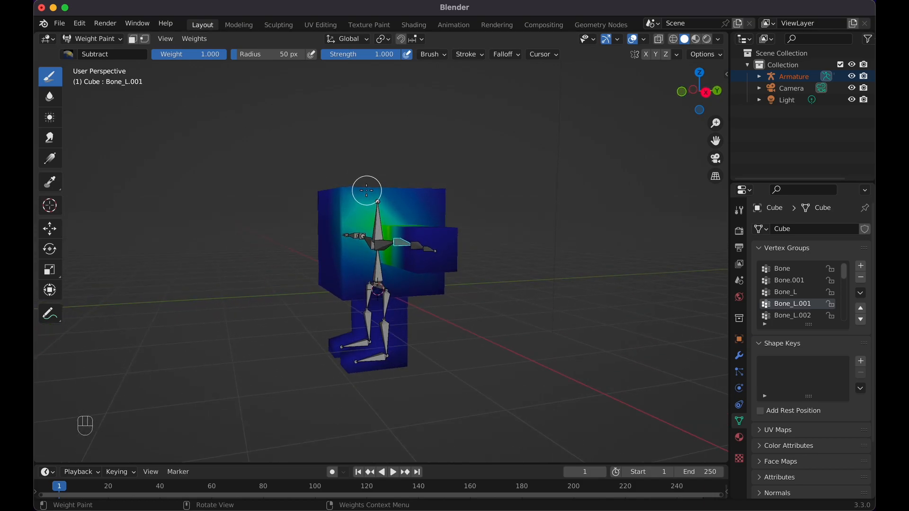
pyautogui.press('f')
pyautogui.click(359, 176)
# - Paint away the left upper-arm bone's weights from all sides of the torso, keeping its influence on the arm
pyautogui.moveTo(371, 183)
pyautogui.mouseDown()
pyautogui.moveTo(357, 237)
pyautogui.moveTo(346, 226)
pyautogui.mouseUp()
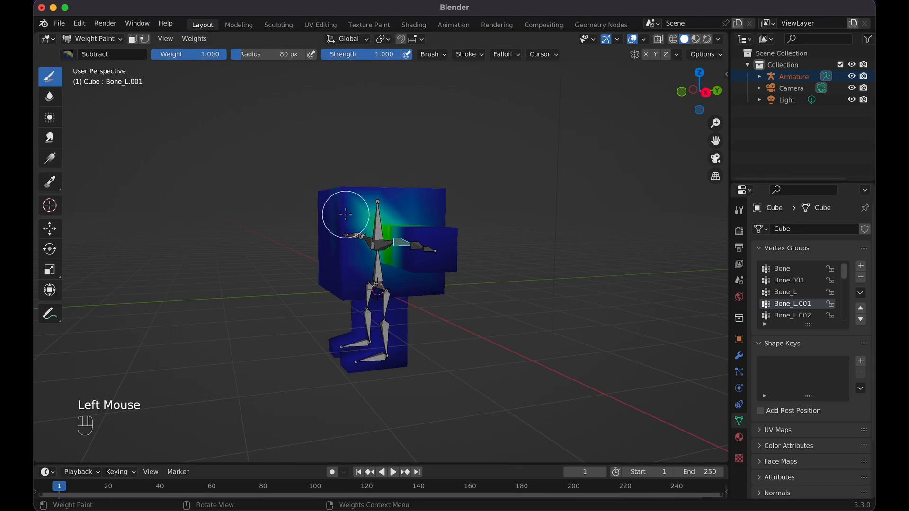
pyautogui.press('KP_3')
pyautogui.moveTo(365, 181); pyautogui.dragTo(332, 244)
pyautogui.moveTo(334, 278)
pyautogui.mouseDown()
pyautogui.moveTo(361, 250)
pyautogui.moveTo(321, 292)
pyautogui.moveTo(423, 242)
pyautogui.moveTo(318, 243)
pyautogui.mouseUp()
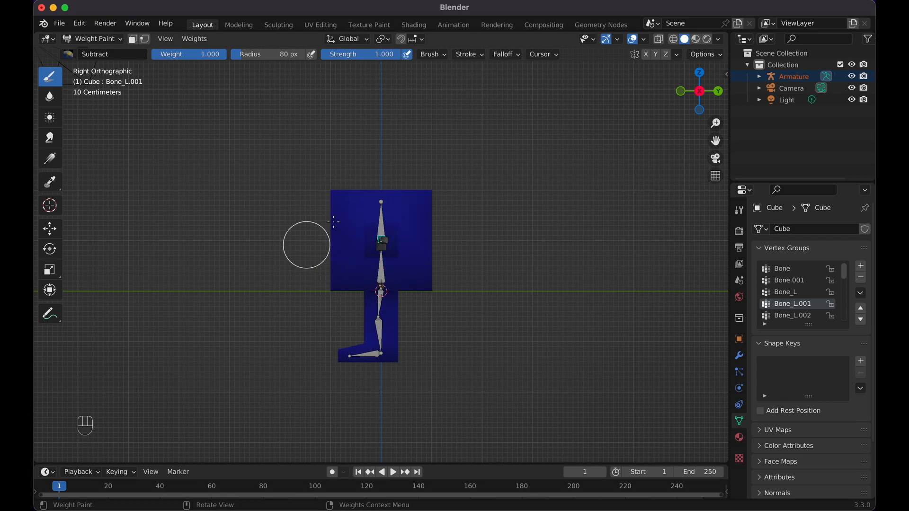
pyautogui.moveTo(457, 237); pyautogui.dragTo(455, 238, button='middle')
pyautogui.moveTo(372, 192)
pyautogui.mouseDown()
pyautogui.moveTo(370, 175)
pyautogui.moveTo(392, 189)
pyautogui.mouseUp()
pyautogui.moveTo(392, 176); pyautogui.dragTo(392, 174, button='middle')
pyautogui.click(389, 224)
pyautogui.moveTo(371, 285); pyautogui.dragTo(371, 286, button='middle')
pyautogui.moveTo(371, 286)
pyautogui.mouseDown()
pyautogui.moveTo(339, 246)
pyautogui.moveTo(395, 325)
pyautogui.mouseUp()
pyautogui.moveTo(386, 177); pyautogui.dragTo(384, 179, button='middle')
pyautogui.click(443, 212)
pyautogui.moveTo(433, 298); pyautogui.dragTo(438, 290, button='middle')
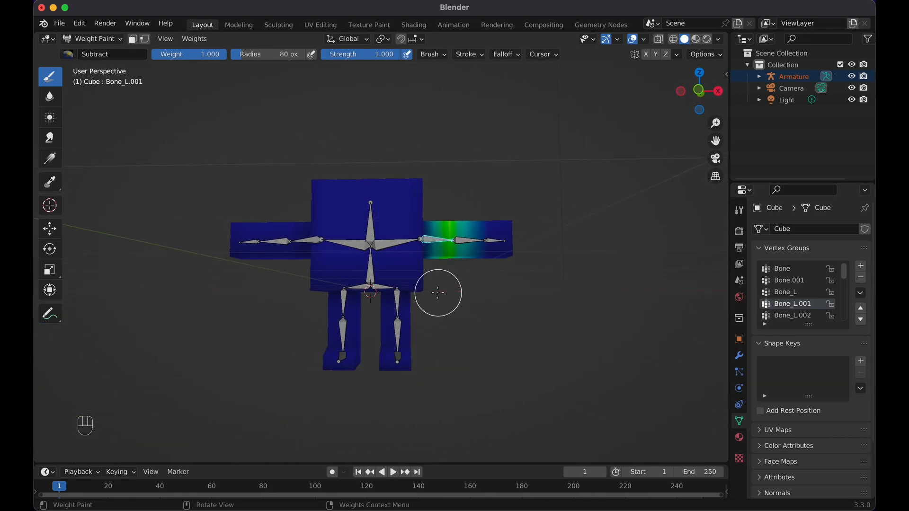
# - Review the weights of the right leg and foot bones, then reselect the left upper-arm bone
pyautogui.keyDown('super'); pyautogui.click(341, 337); pyautogui.keyUp('super')
pyautogui.keyDown('super'); pyautogui.click(340, 358); pyautogui.keyUp('super')
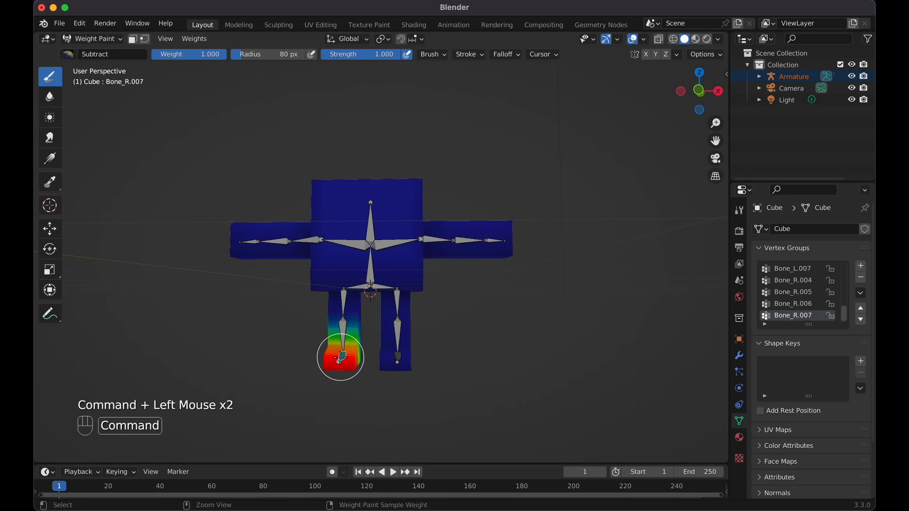
pyautogui.moveTo(339, 359); pyautogui.dragTo(337, 358, button='middle')
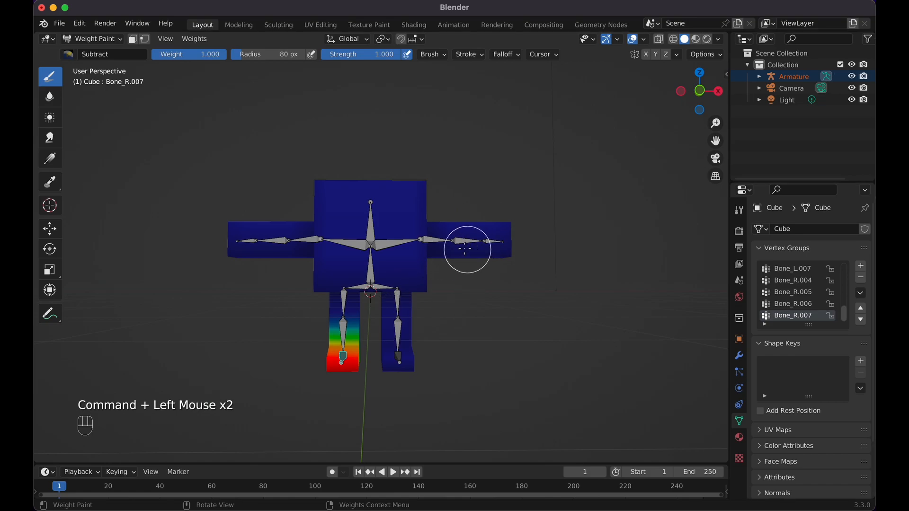
pyautogui.keyDown('super'); pyautogui.click(433, 240); pyautogui.keyUp('super')
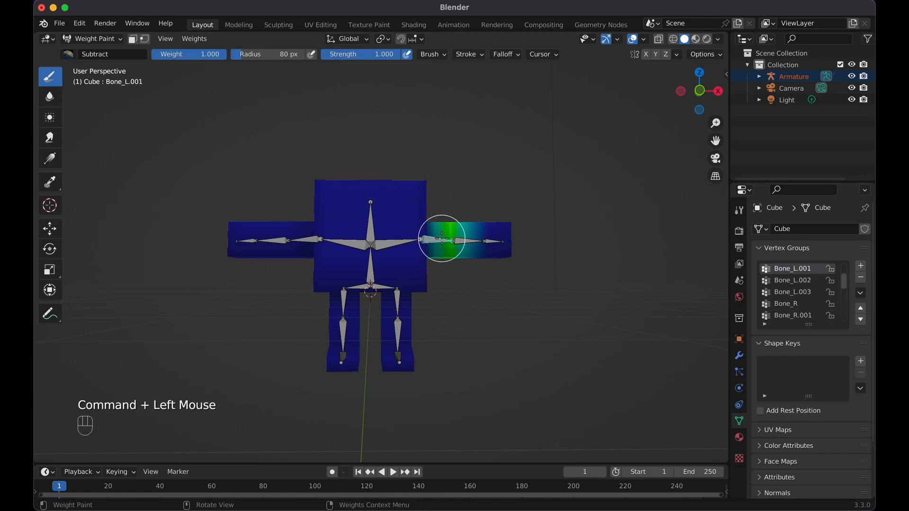
pyautogui.moveTo(443, 239); pyautogui.dragTo(441, 238, button='middle')
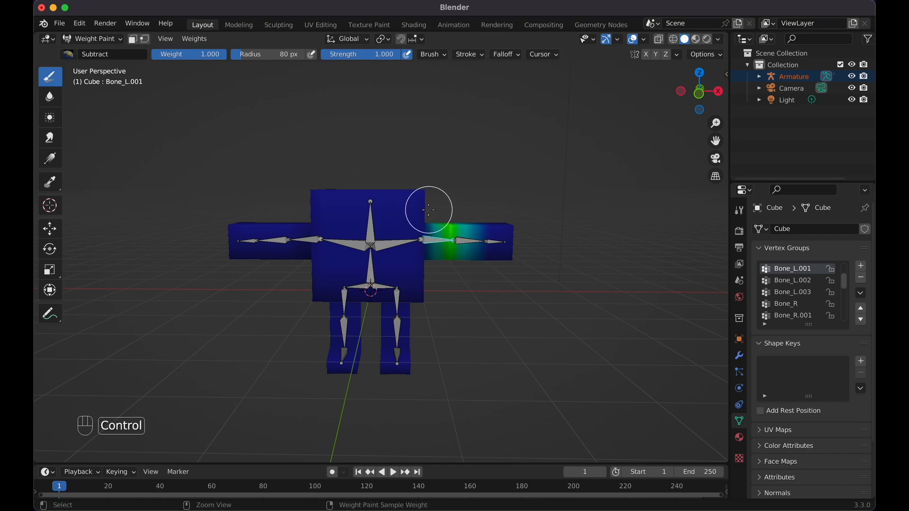
# - Leave Weight Paint mode, select only the armature, and enter Pose Mode in front view
pyautogui.hotkey('ctrl', 'Tab')
pyautogui.click(352, 213)
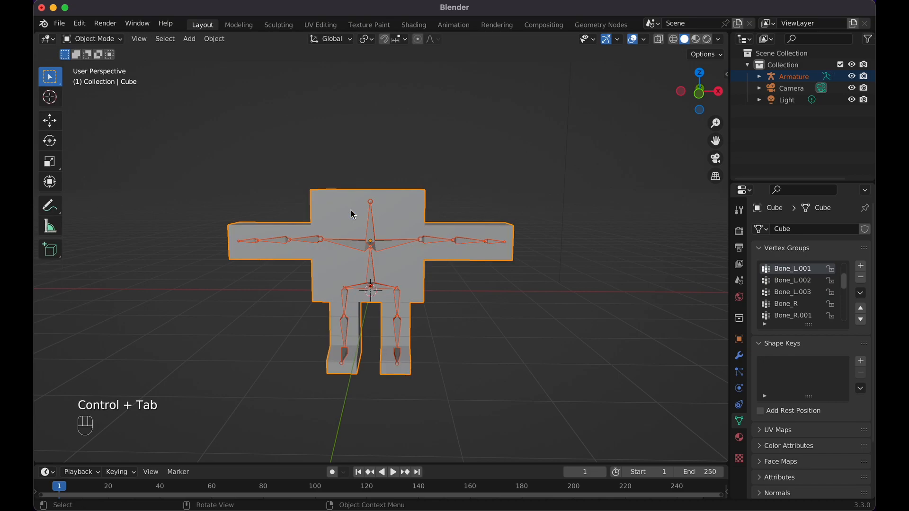
pyautogui.click(387, 248)
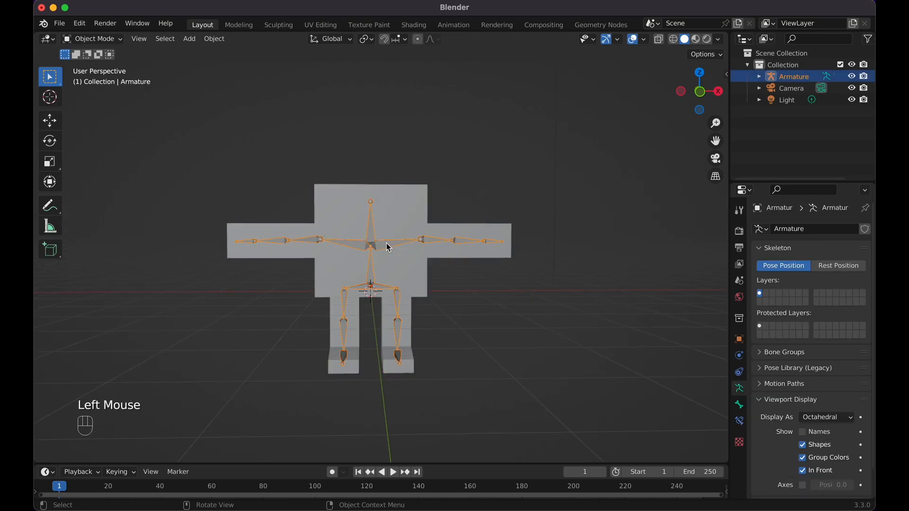
pyautogui.press('KP_1')
pyautogui.hotkey('ctrl', 'Tab')
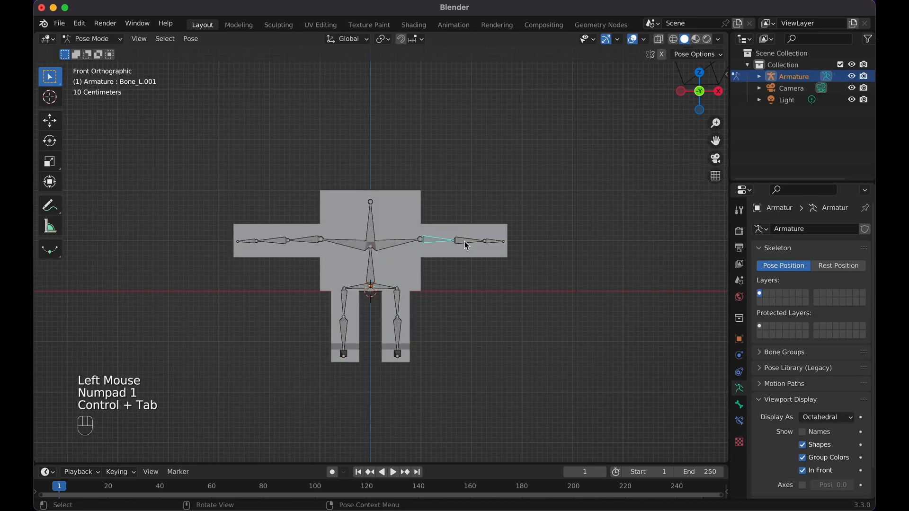
# - Test the mesh deformation by trial-rotating the left upper arm, right upper arm and left leg bones, cancelling each rotation
pyautogui.press('r')
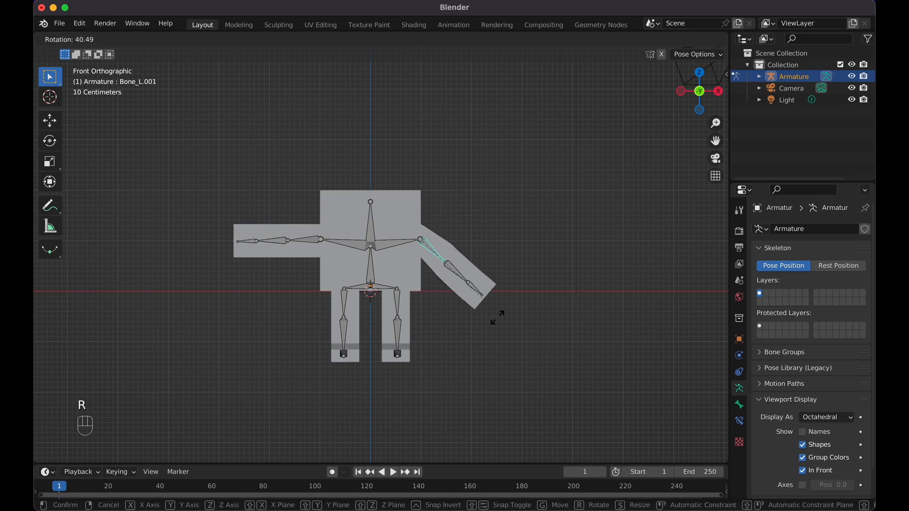
pyautogui.press('Escape')
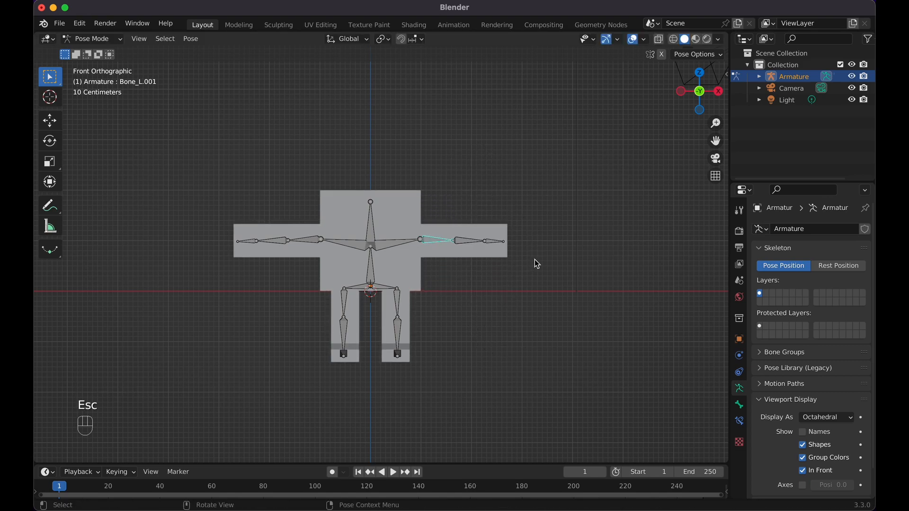
pyautogui.click(319, 238)
pyautogui.press('r')
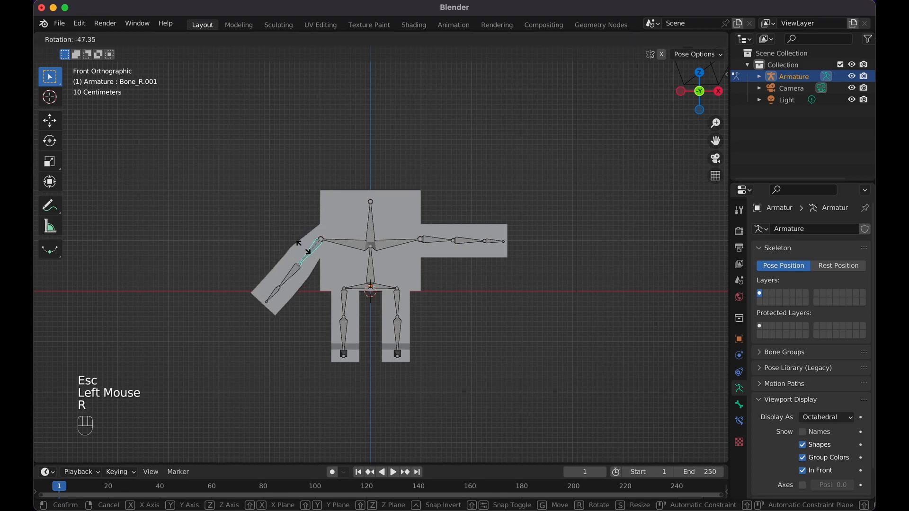
pyautogui.press('Escape')
pyautogui.click(398, 303)
pyautogui.press('r')
pyautogui.press('Escape')
# - Test the torso deformation by trial-moving the spine bone and the left hip bone, cancelling each move, and deselect all bones
pyautogui.click(369, 274)
pyautogui.press('g')
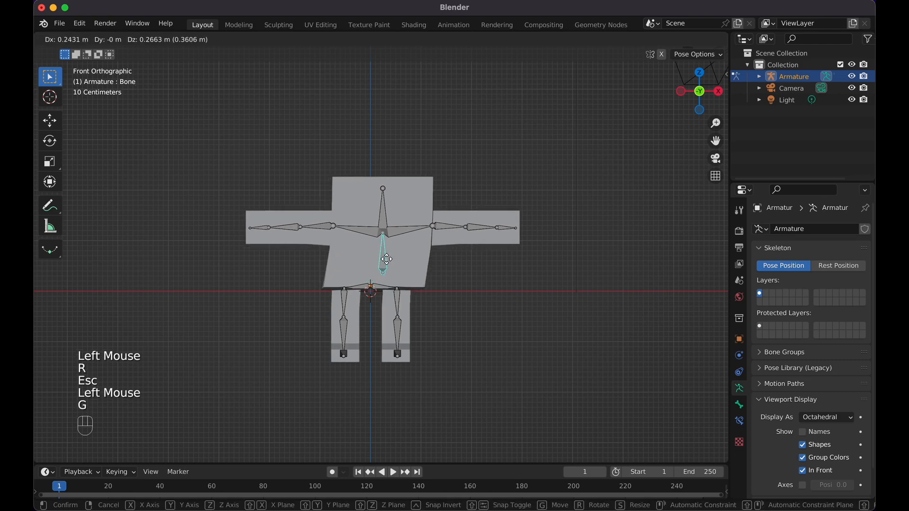
pyautogui.press('Escape')
pyautogui.click(379, 287)
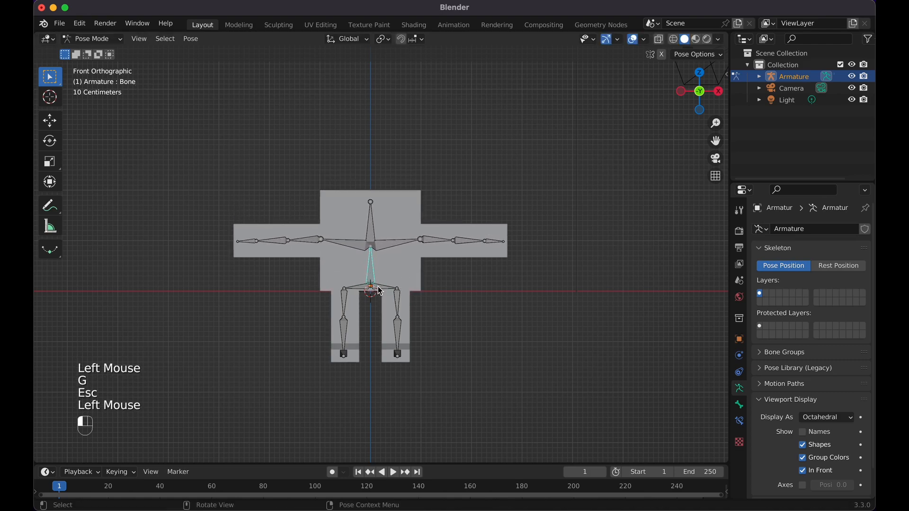
pyautogui.press('g')
pyautogui.press('Escape')
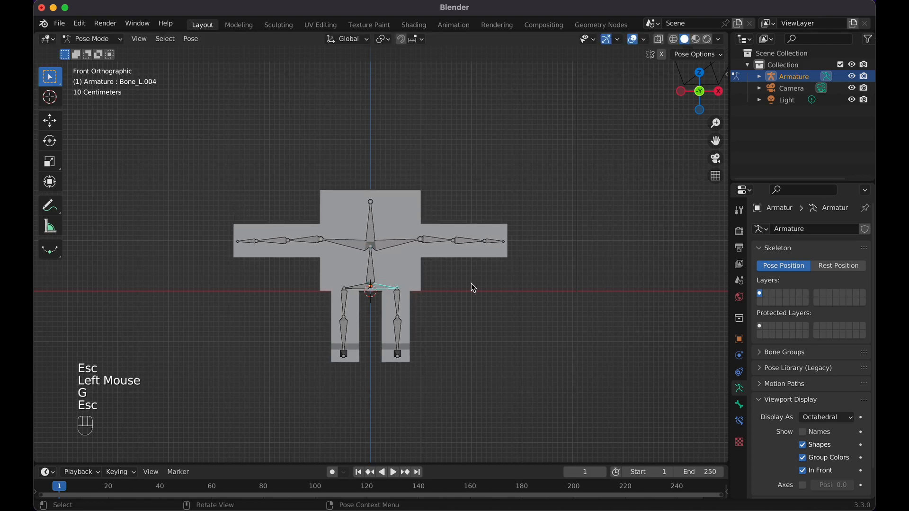
pyautogui.click(466, 297)
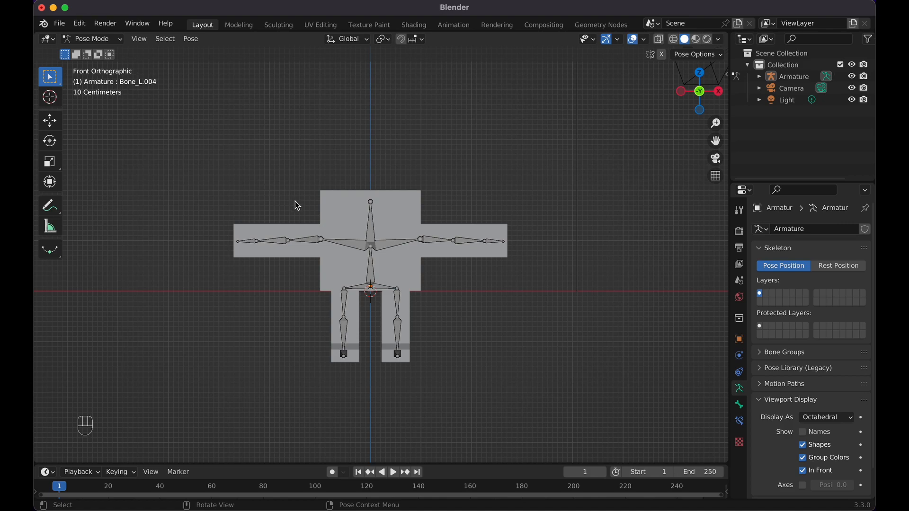
# - Leave Pose Mode, enlarge the timeline area for keyframing, then reselect the armature and return it to Pose Mode
pyautogui.hotkey('ctrl', 'Tab')
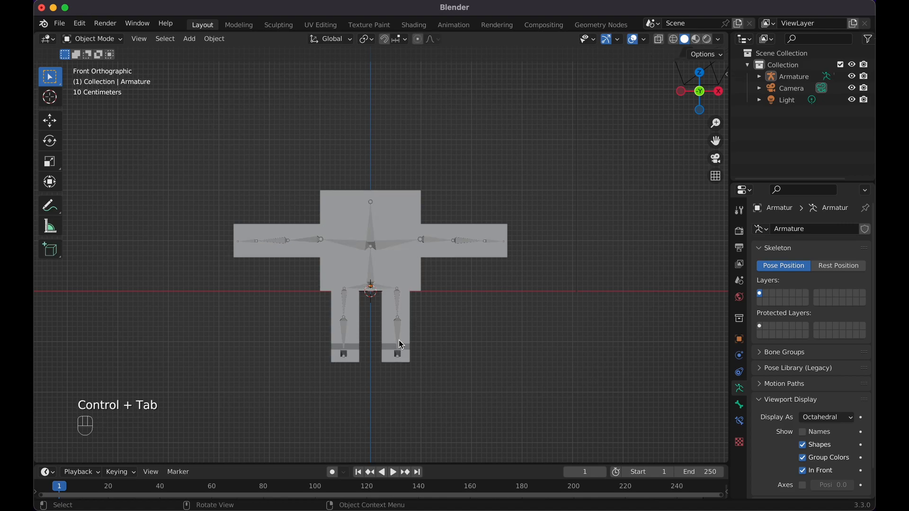
pyautogui.moveTo(403, 462); pyautogui.dragTo(421, 358)
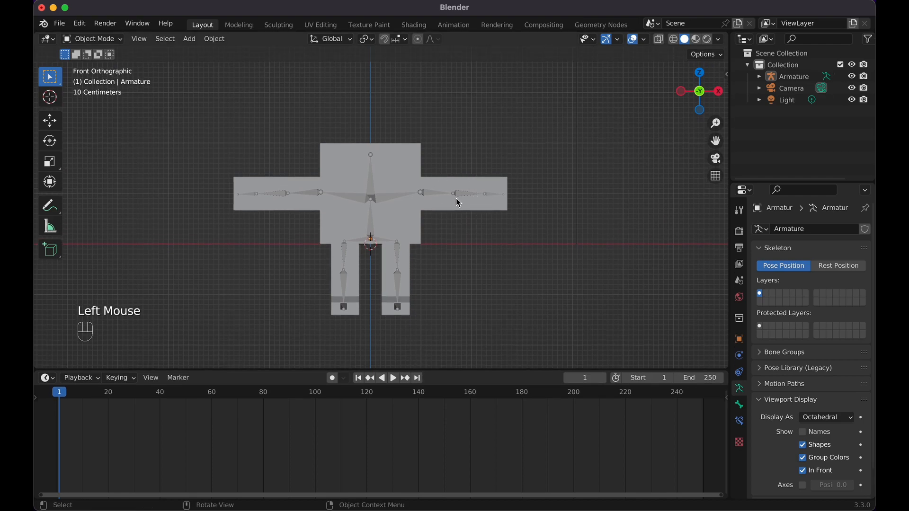
pyautogui.click(361, 198)
pyautogui.hotkey('ctrl', 'Tab')
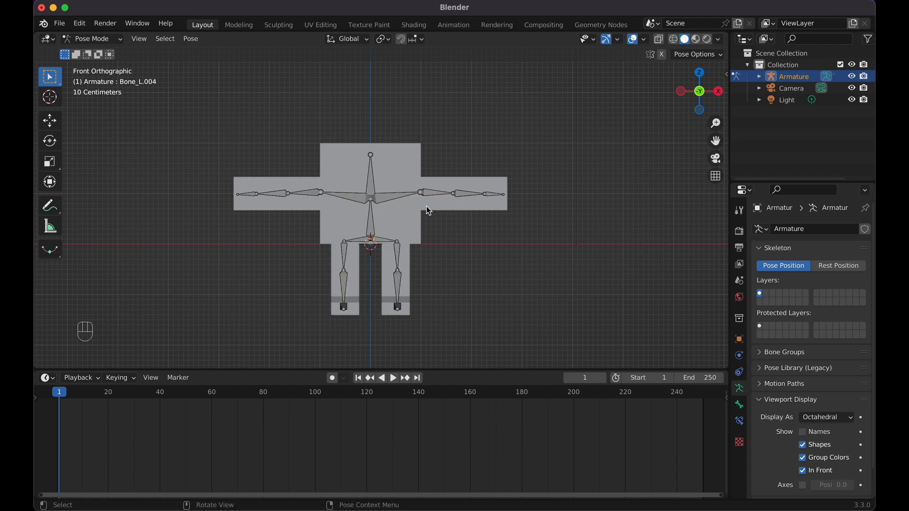
# - Insert a Location, Rotation & Scale keyframe for all bones at frame 1
pyautogui.press('a')
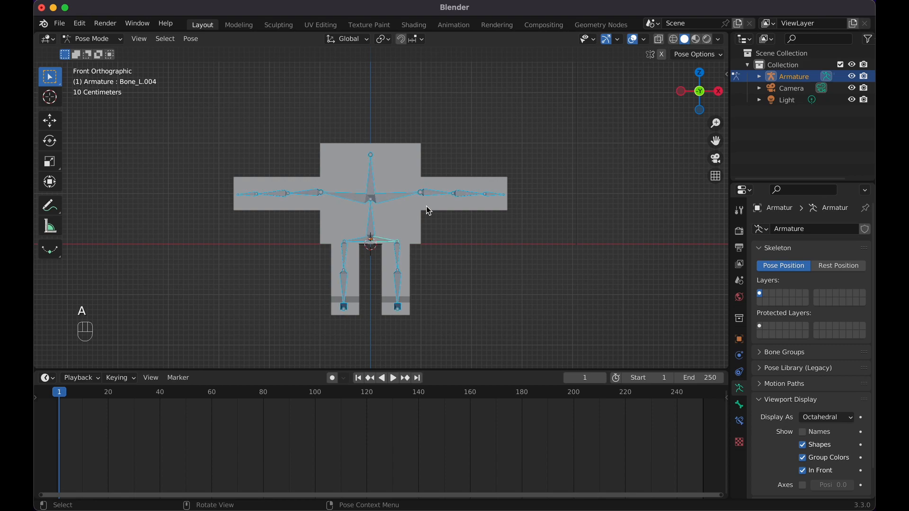
pyautogui.press('i')
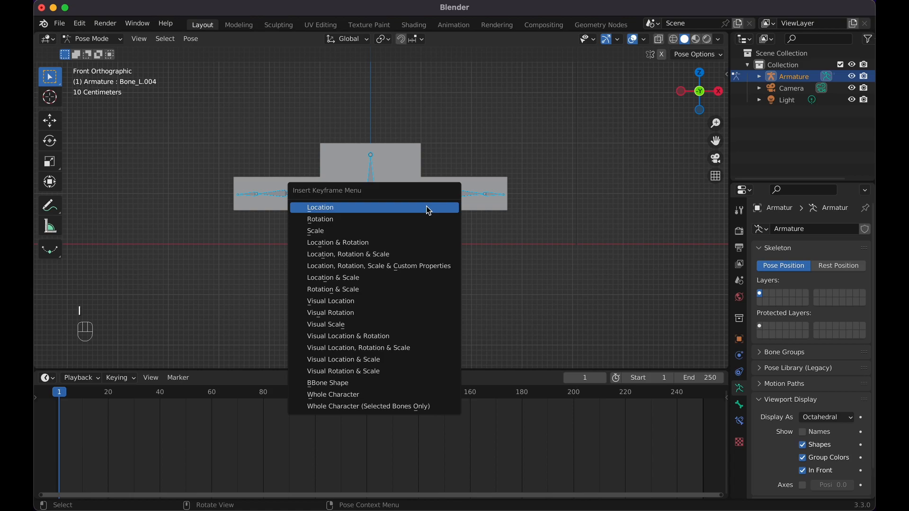
pyautogui.click(360, 254)
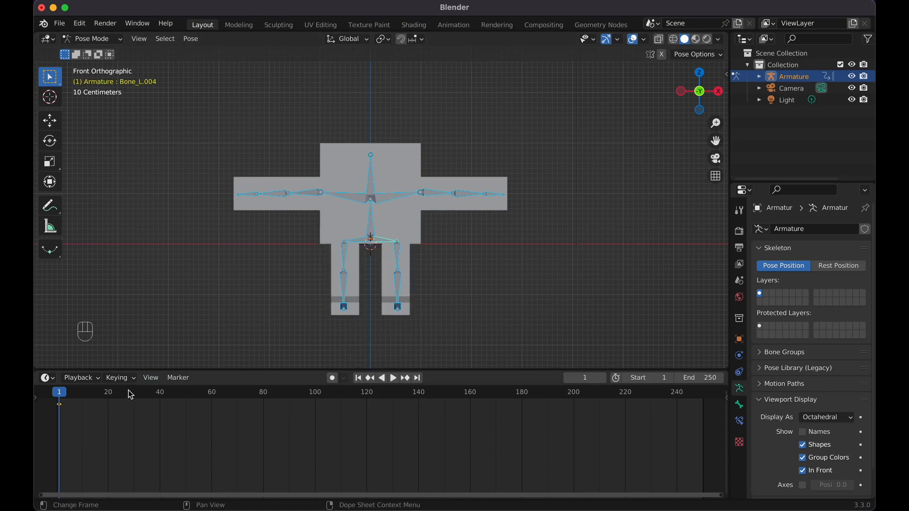
# - At frame 20, rotate both upper arm bones upward and insert a Location, Rotation & Scale keyframe for the right upper arm
pyautogui.click(109, 394)
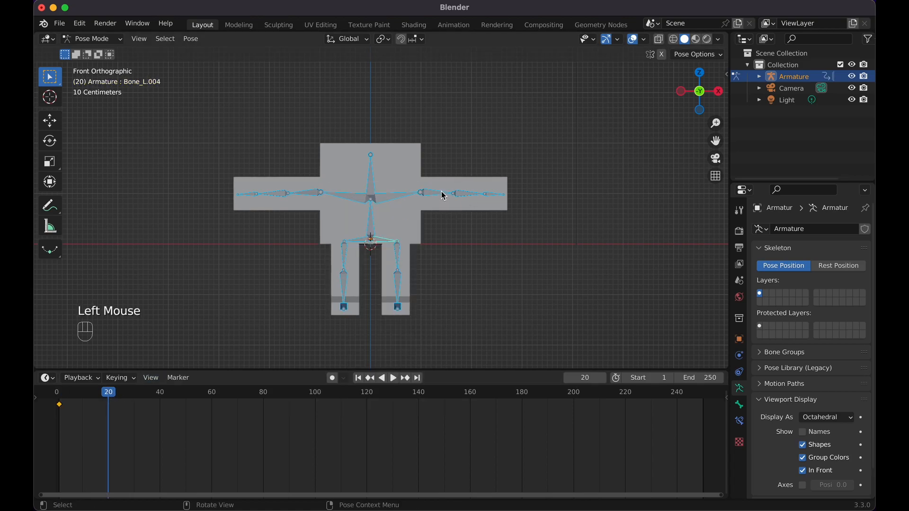
pyautogui.doubleClick(436, 192)
pyautogui.press('r')
pyautogui.click(437, 178)
pyautogui.doubleClick(317, 192)
pyautogui.press('r')
pyautogui.click(311, 193)
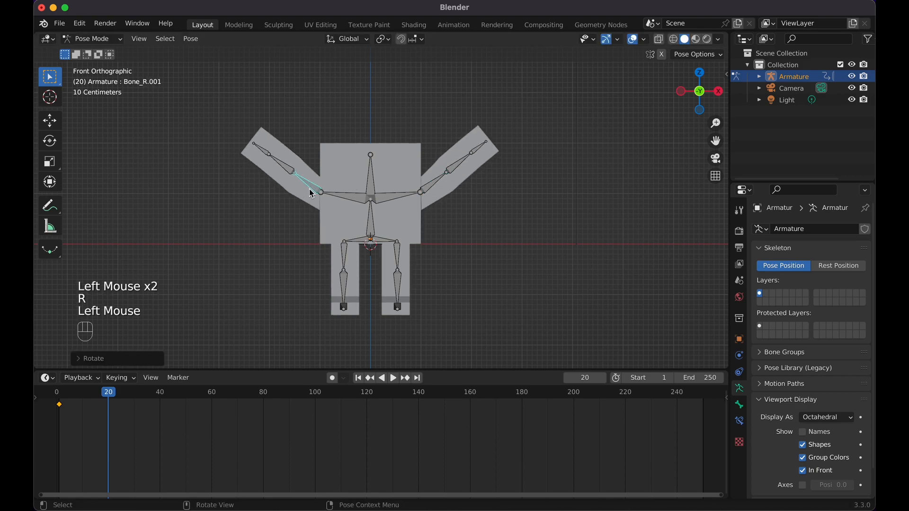
pyautogui.press('i')
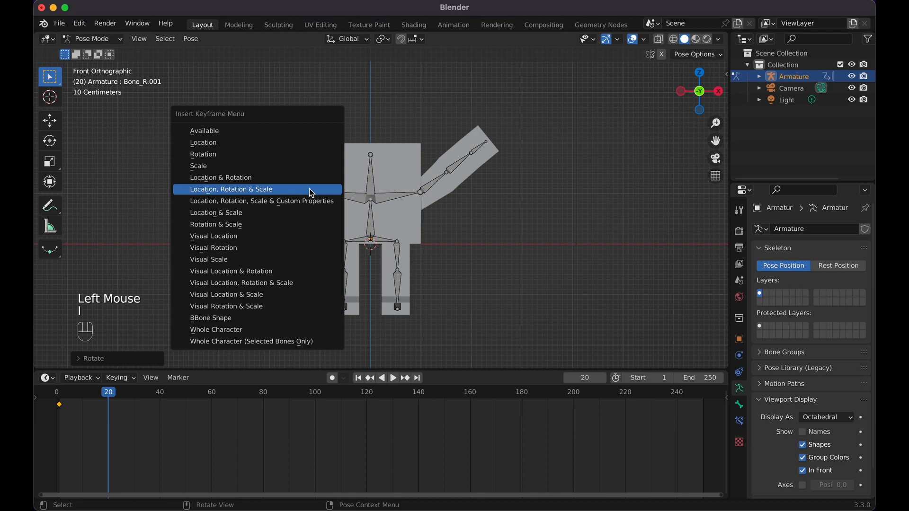
pyautogui.click(311, 193)
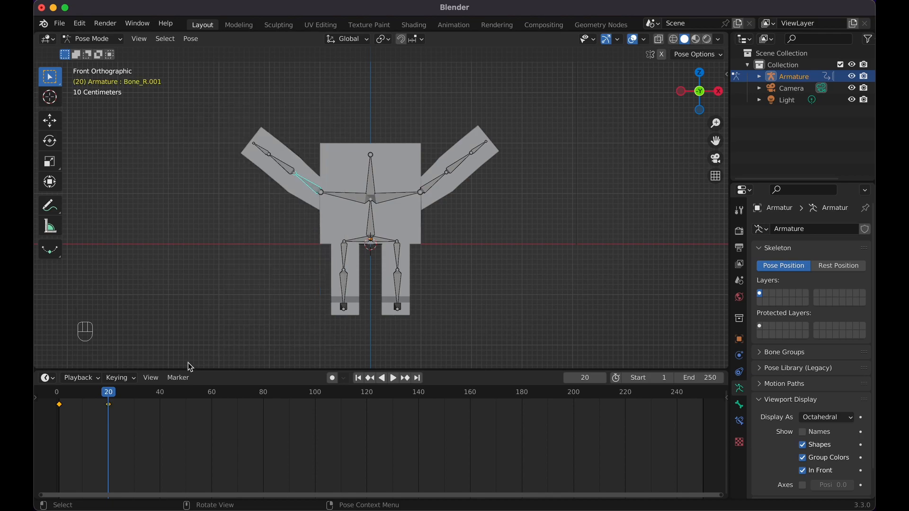
# - Raise the left upper arm again at frame 20 to match the right one and insert a keyframe for all bones
pyautogui.moveTo(112, 399); pyautogui.dragTo(160, 401)
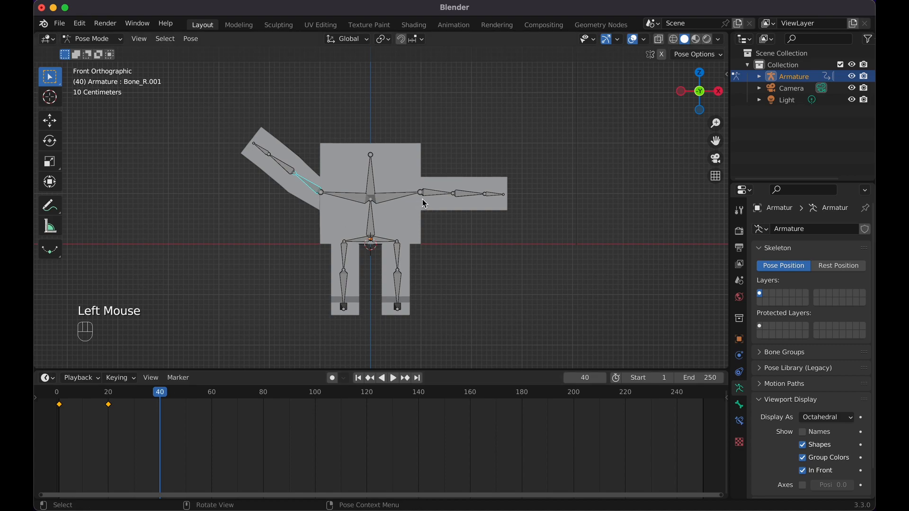
pyautogui.moveTo(110, 392)
pyautogui.mouseDown()
pyautogui.moveTo(85, 398)
pyautogui.moveTo(108, 397)
pyautogui.mouseUp()
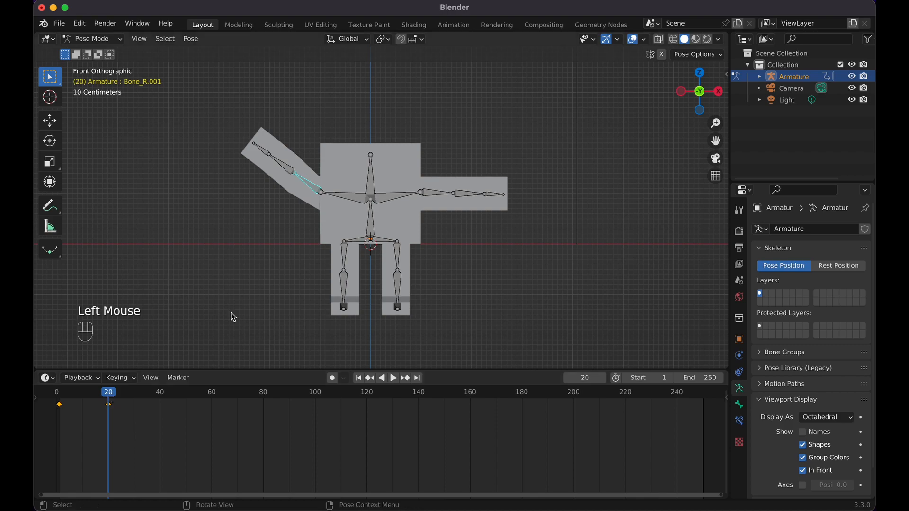
pyautogui.click(436, 194)
pyautogui.press('r')
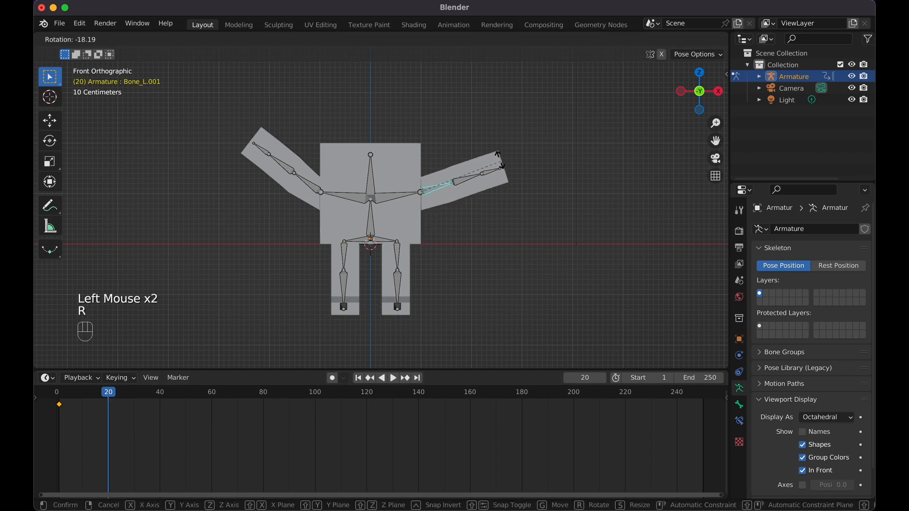
pyautogui.click(487, 148)
pyautogui.press('a')
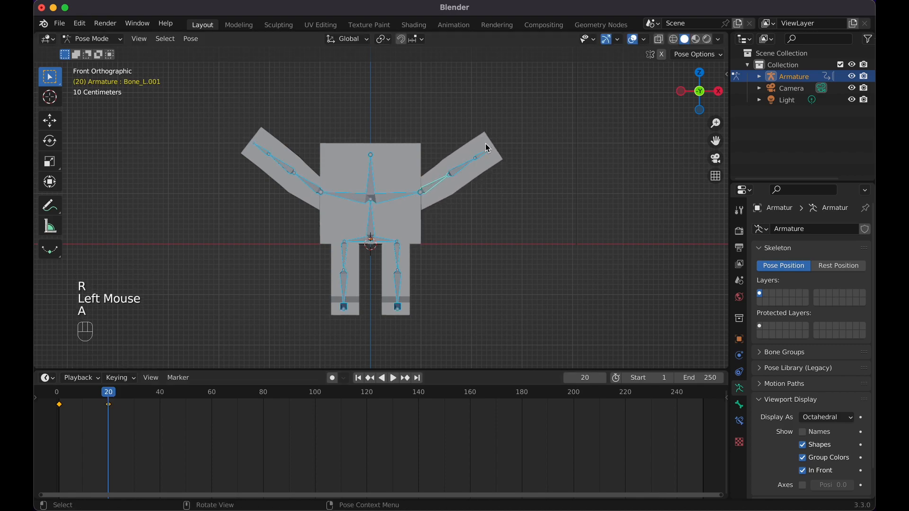
pyautogui.press('i')
pyautogui.click(487, 148)
# - At frame 40, swing the right and left lower leg bones outward from the body
pyautogui.moveTo(109, 402); pyautogui.dragTo(160, 402)
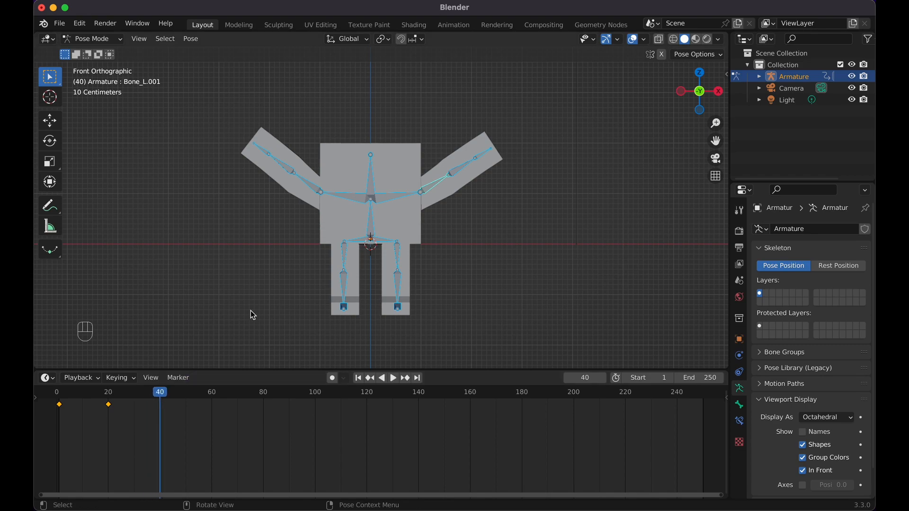
pyautogui.click(349, 290)
pyautogui.press('g')
pyautogui.click(338, 288)
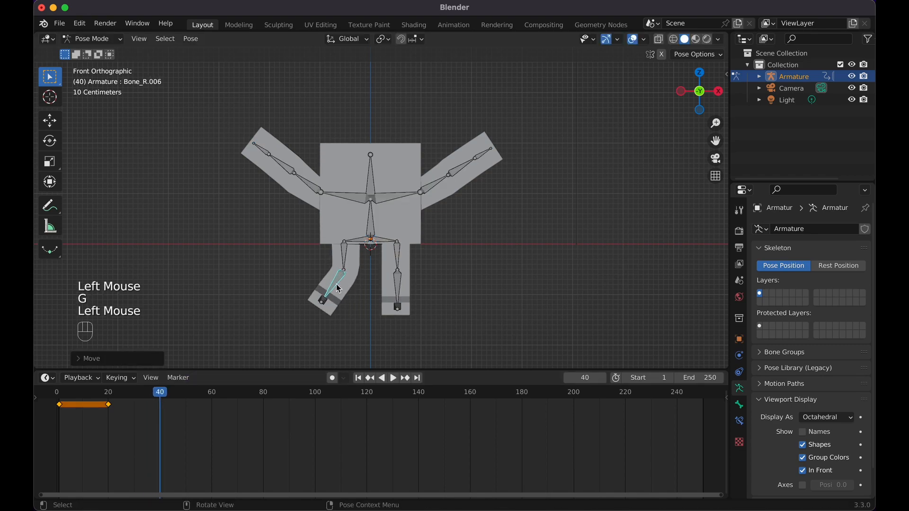
pyautogui.click(406, 289)
pyautogui.press('g')
pyautogui.click(417, 290)
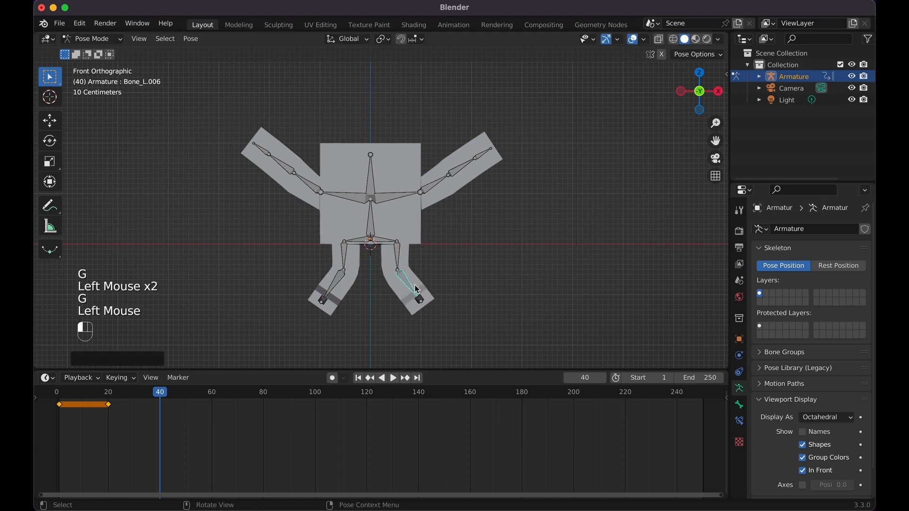
# - Insert a keyframe for all bones at frame 40 and play the animation from the start
pyautogui.press('i')
pyautogui.click(398, 267)
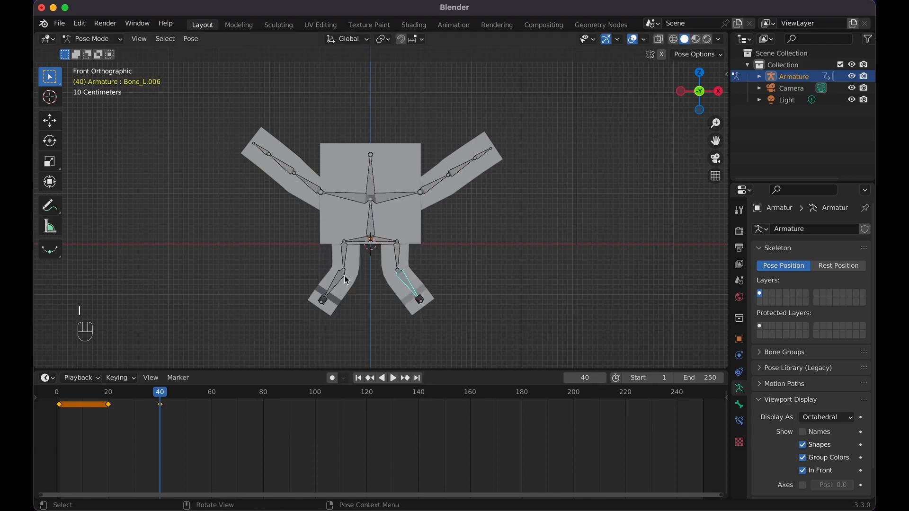
pyautogui.press('a')
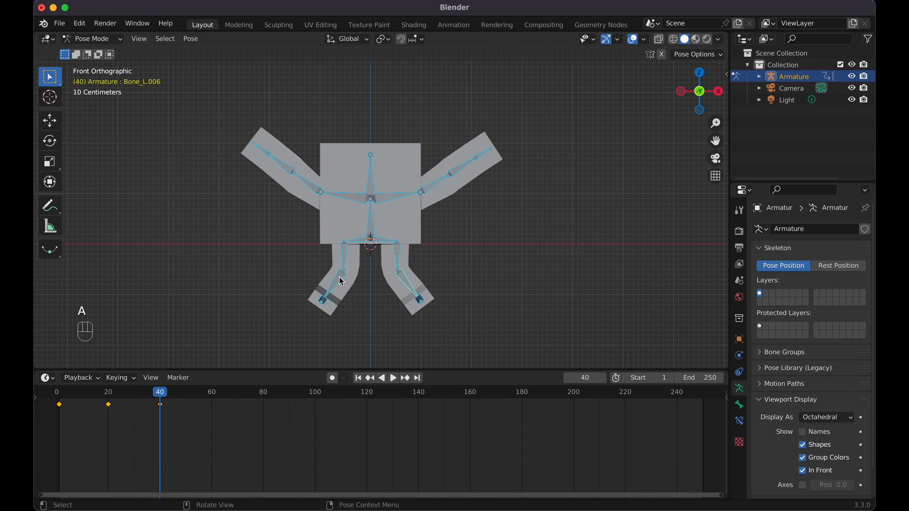
pyautogui.press('i')
pyautogui.click(341, 277)
pyautogui.moveTo(160, 398); pyautogui.dragTo(56, 398)
pyautogui.press('space')
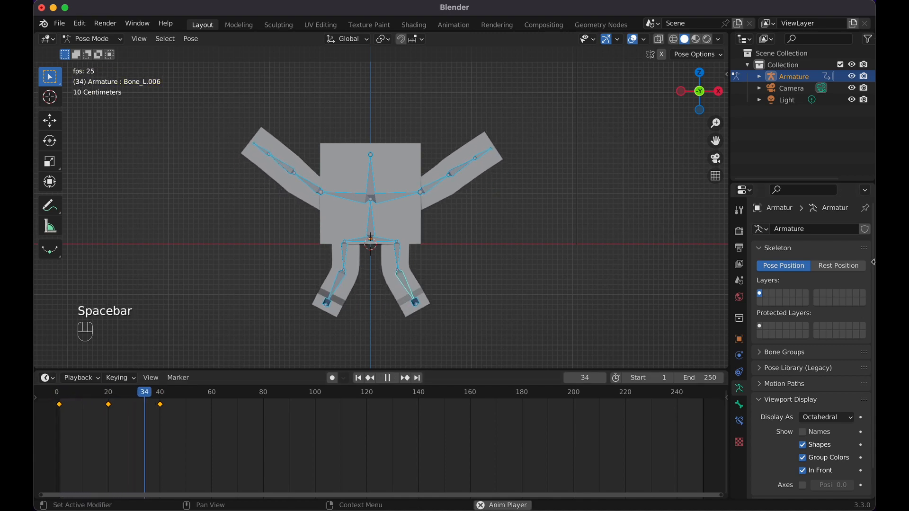
pyautogui.press('space')
# - Move the frame 20 keyframe to frame 11 and the frame 40 keyframe to frame 20, then replay the animation from frame 0
pyautogui.click(109, 405)
pyautogui.press('g')
pyautogui.click(87, 406)
pyautogui.click(161, 406)
pyautogui.press('g')
pyautogui.click(109, 416)
pyautogui.moveTo(166, 394); pyautogui.dragTo(56, 397)
pyautogui.press('space')
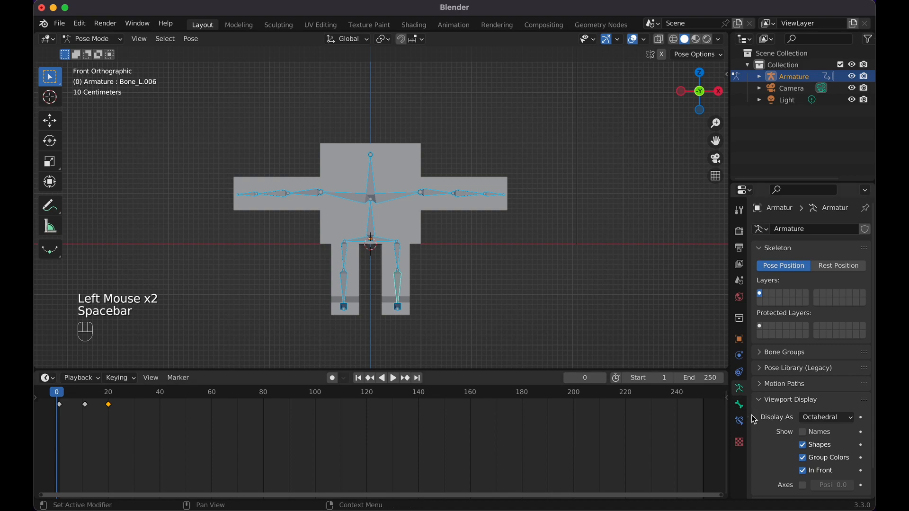
pyautogui.press('space')
pyautogui.press('space')
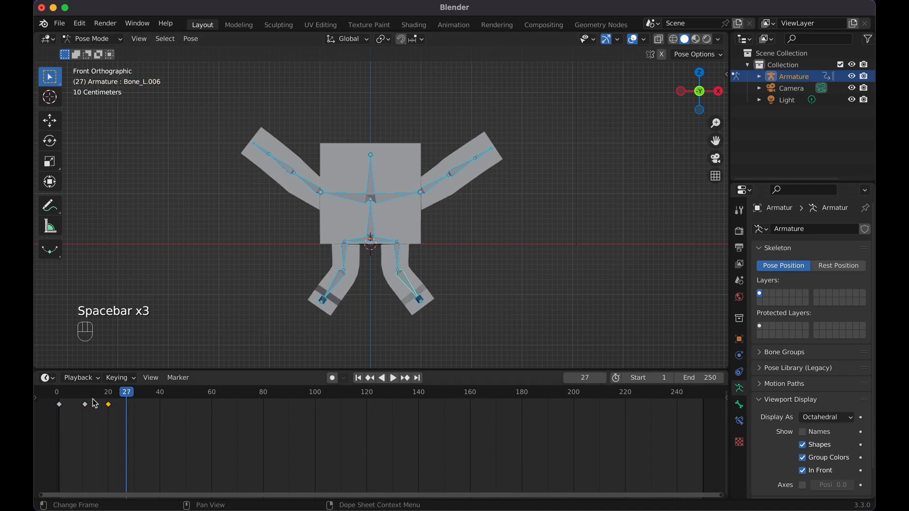
# - Duplicate the arms-raised keyframe at frame 11 to frame 29 and play the animation from the start
pyautogui.click(85, 406)
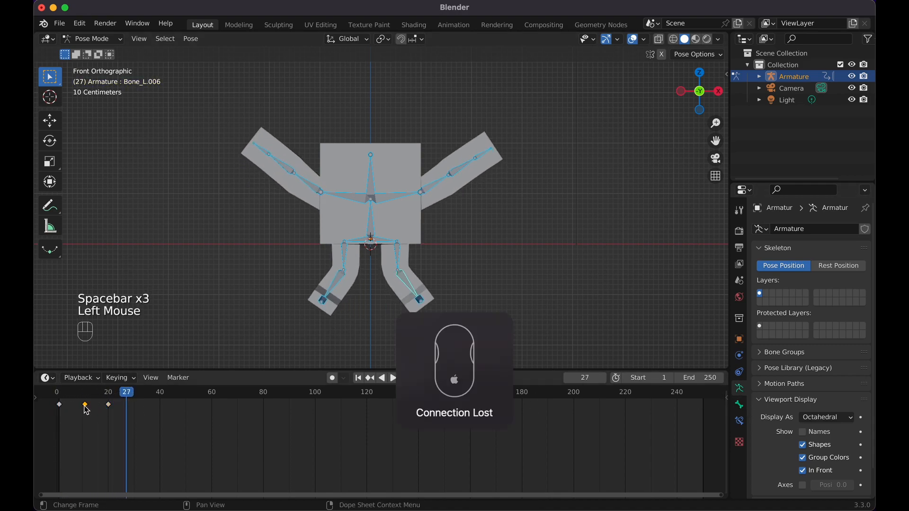
pyautogui.hotkey('shift', 'd')
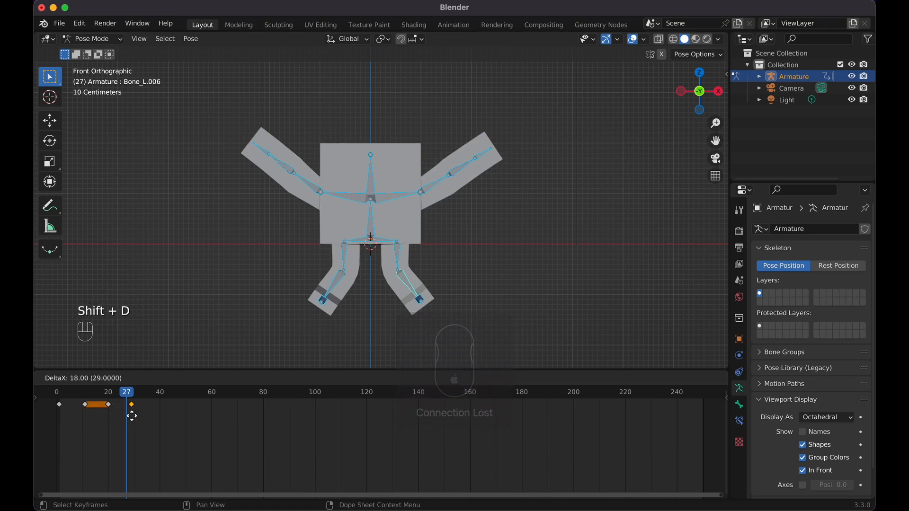
pyautogui.click(129, 416)
pyautogui.click(58, 395)
pyautogui.press('space')
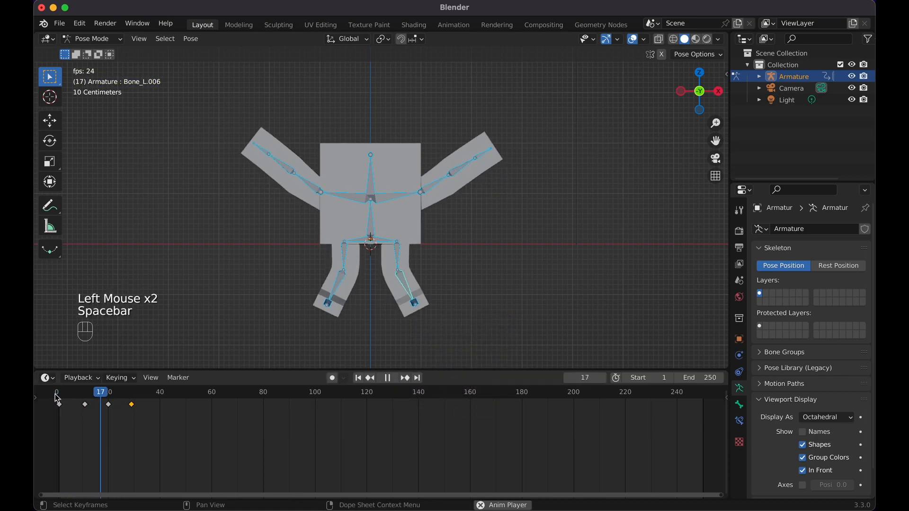
pyautogui.press('space')
# - Duplicate the rest-pose keyframe at frame 1 to frame 39 and play the animation from frame 0
pyautogui.click(59, 409)
pyautogui.hotkey('shift', 'd')
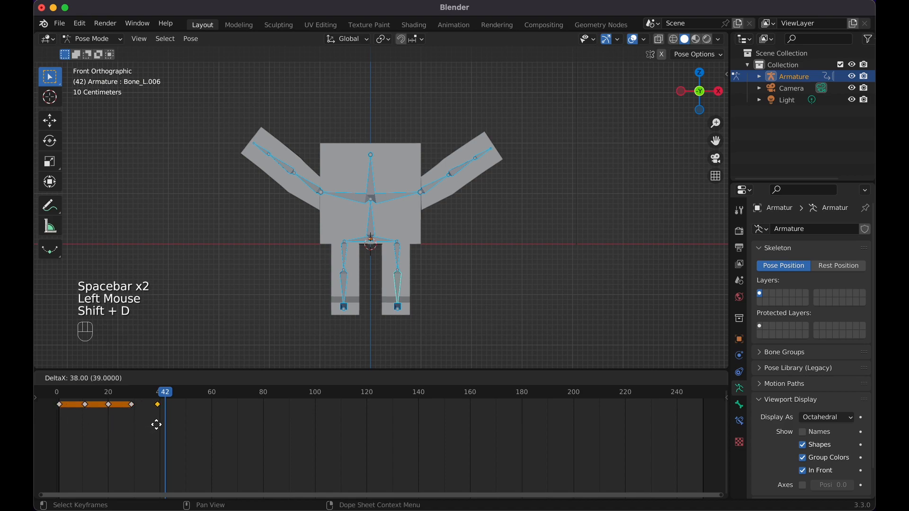
pyautogui.click(157, 425)
pyautogui.click(55, 393)
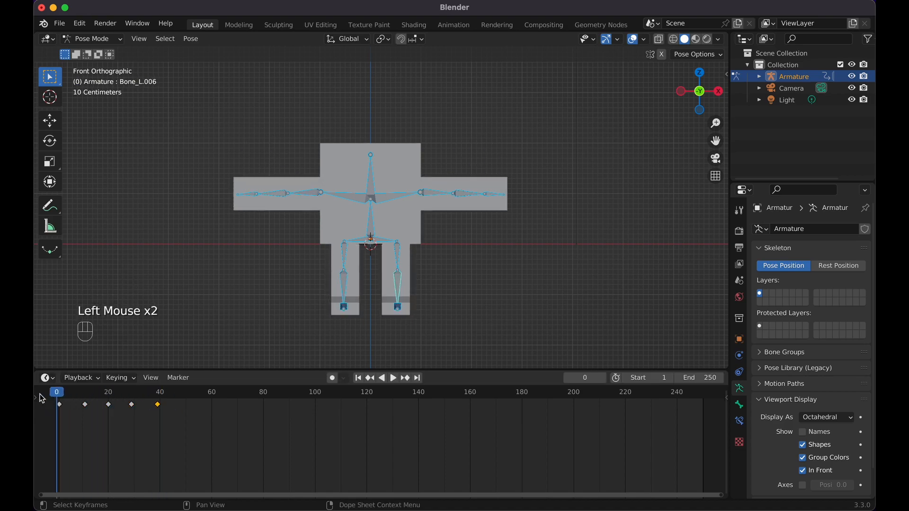
pyautogui.press('space')
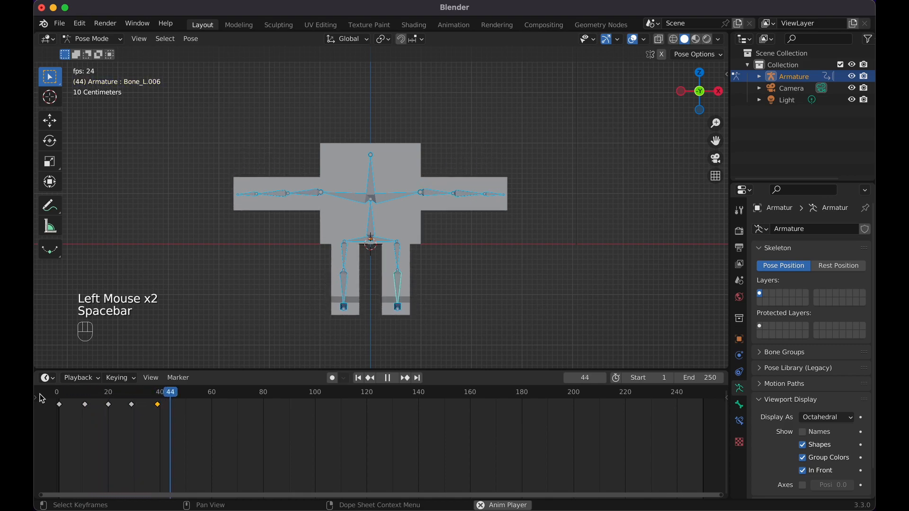
# - Stop playback, set the scene's frame range end to 40 and play the shortened animation loop
pyautogui.press('space')
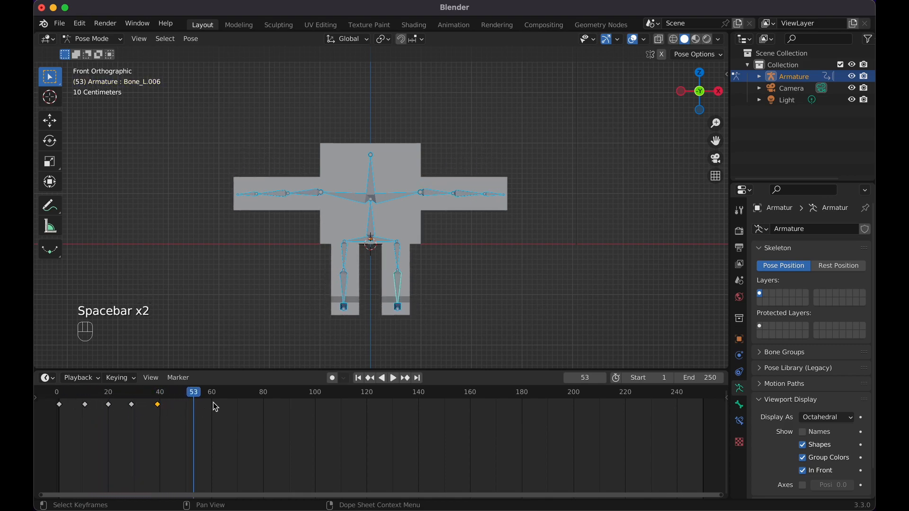
pyautogui.click(740, 321)
pyautogui.click(739, 297)
pyautogui.click(739, 280)
pyautogui.click(740, 265)
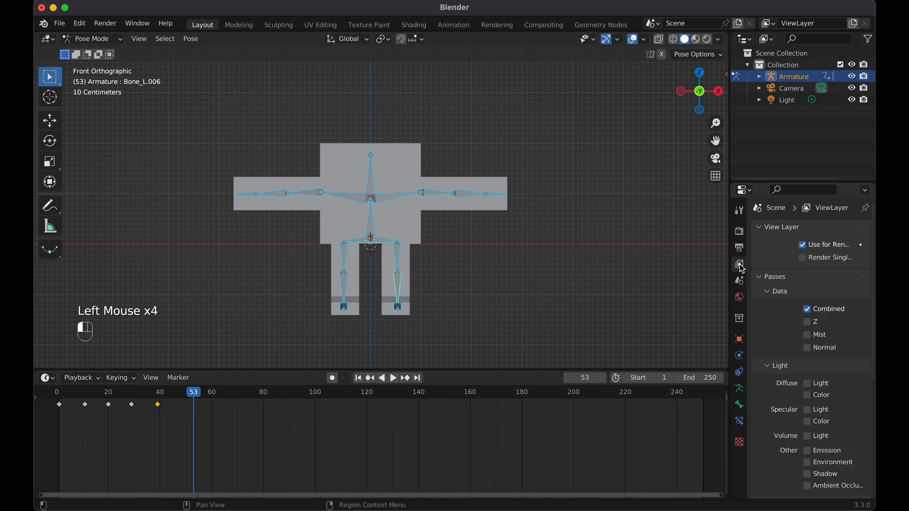
pyautogui.click(739, 247)
pyautogui.click(834, 383)
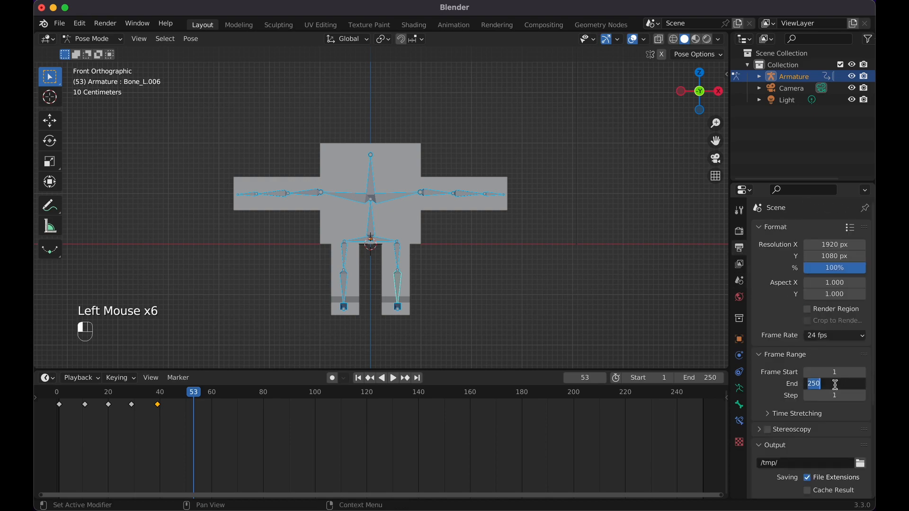
pyautogui.write('40')
pyautogui.press('Return')
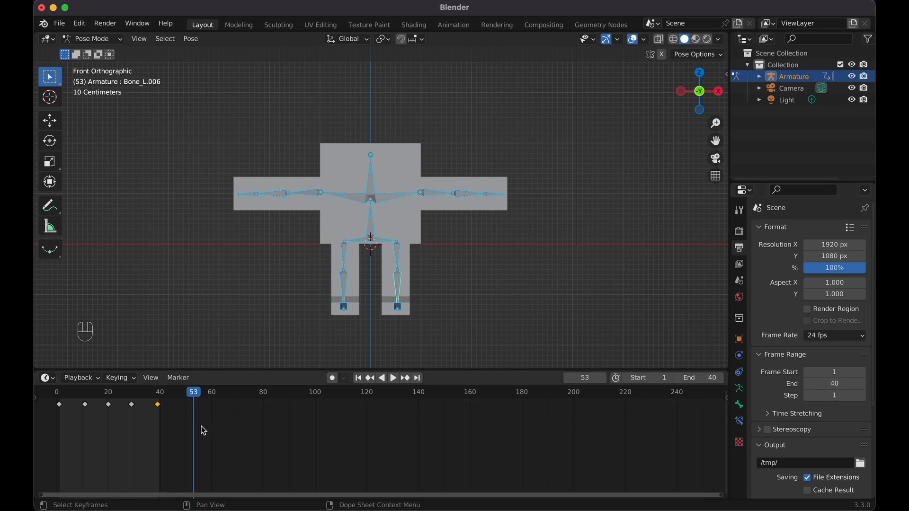
pyautogui.press('space')
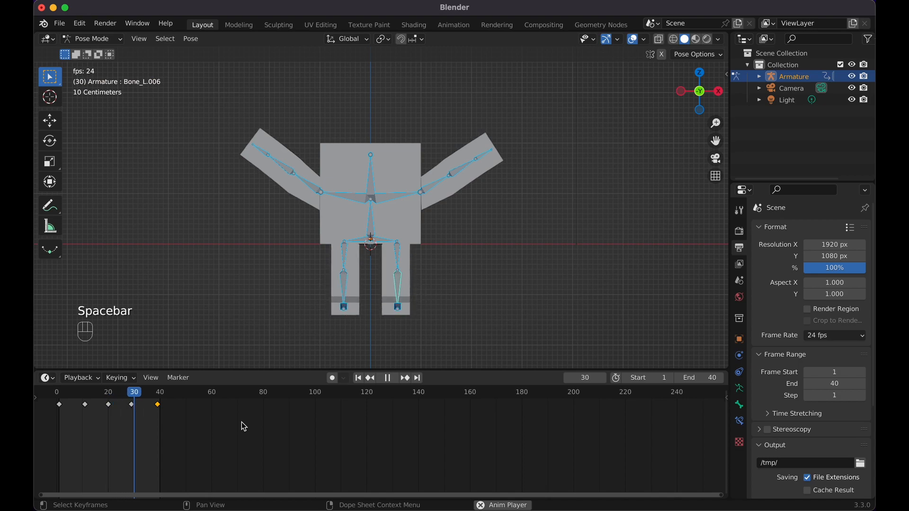
pyautogui.press('space')
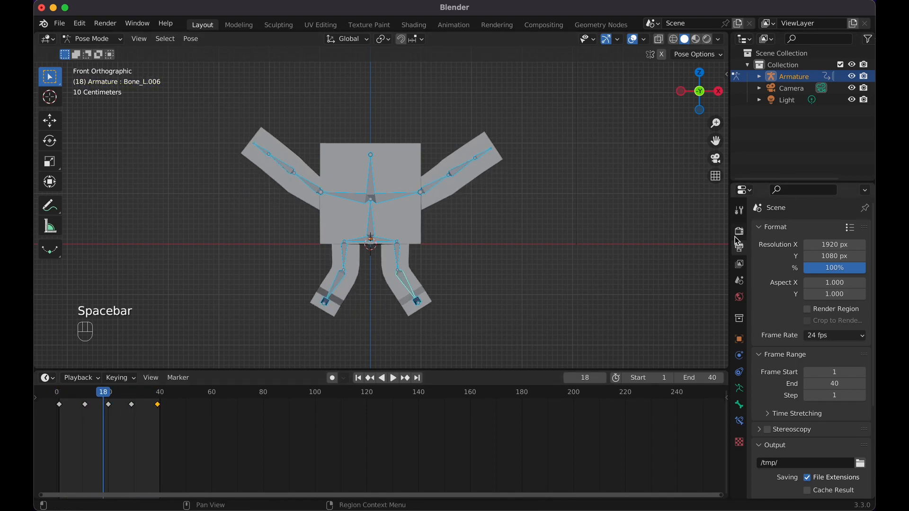
# - Set the render output's file format to FFmpeg Video with an MPEG-4 container
pyautogui.scroll(-4, 785, 333)
pyautogui.click(802, 376)
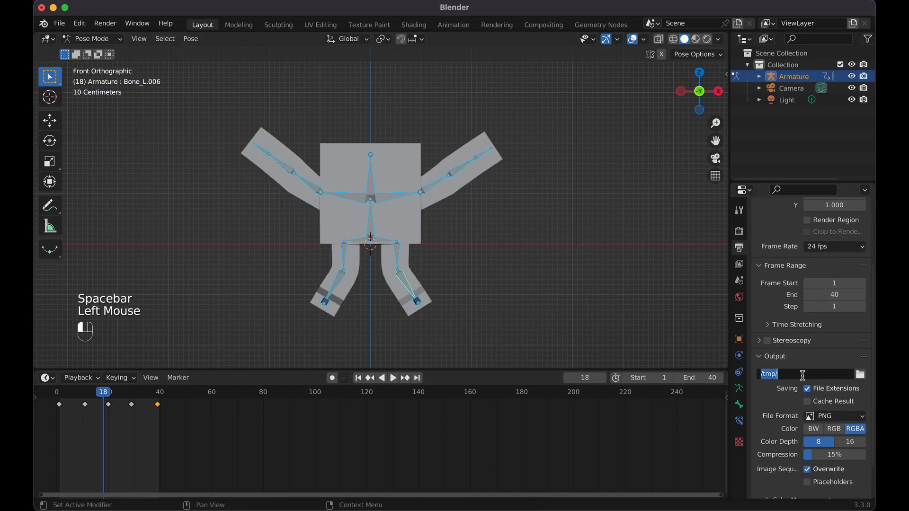
pyautogui.click(836, 417)
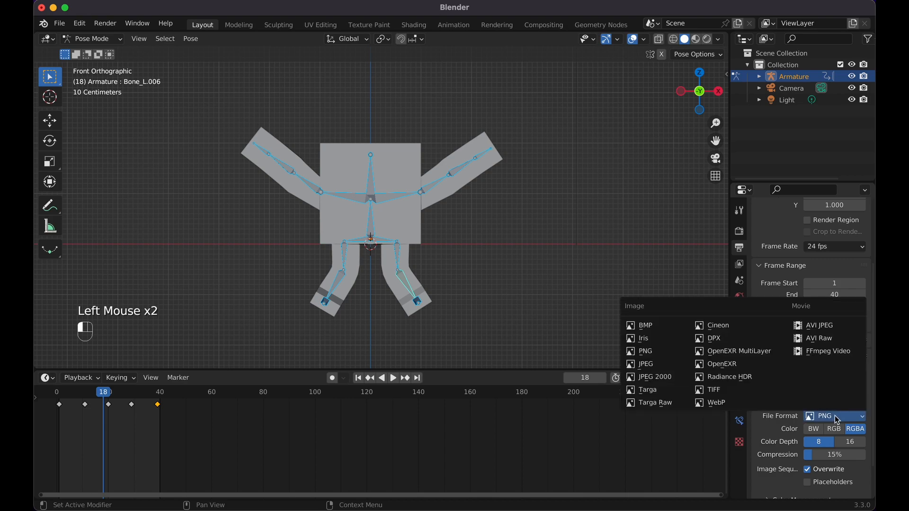
pyautogui.click(833, 351)
pyautogui.click(766, 456)
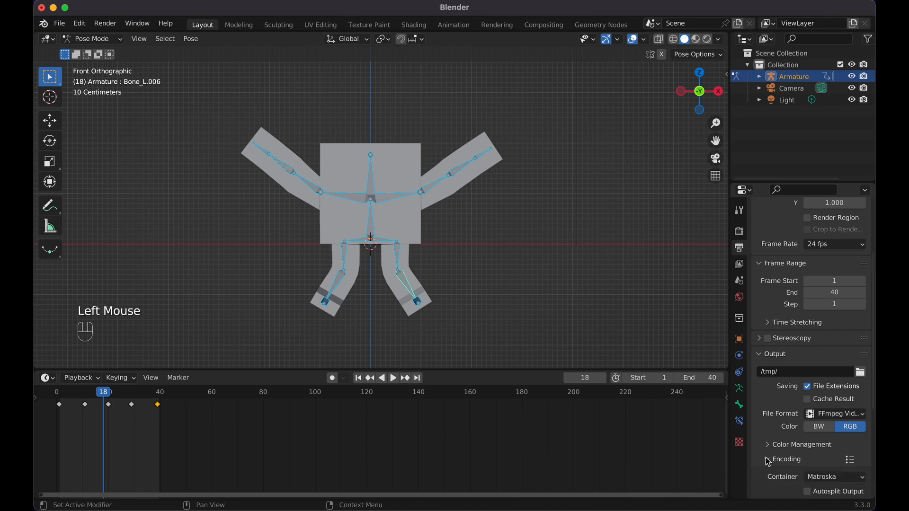
pyautogui.scroll(-5, 766, 458)
pyautogui.click(834, 340)
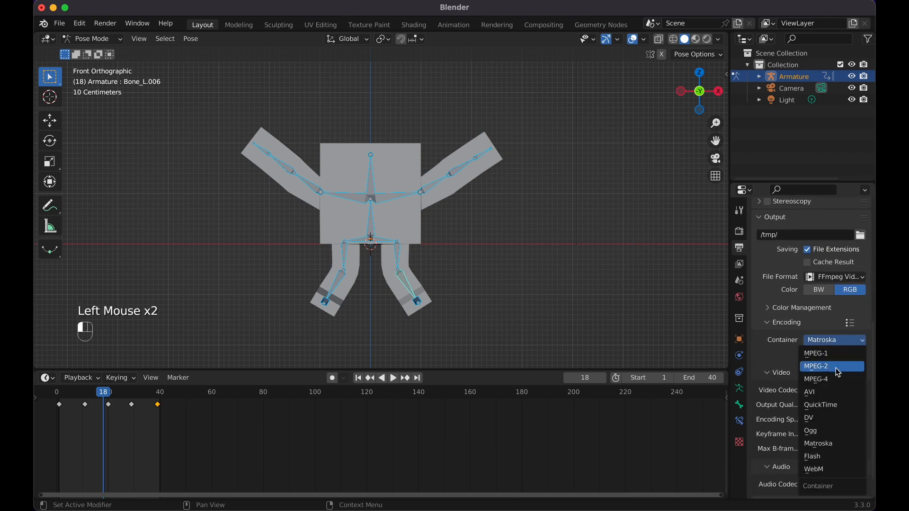
pyautogui.click(814, 377)
pyautogui.scroll(-2, 786, 376)
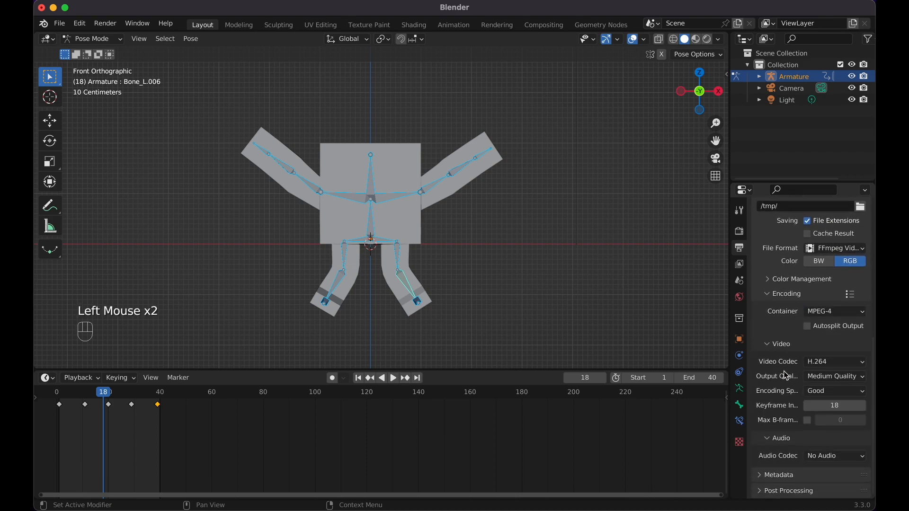
pyautogui.click(761, 475)
pyautogui.scroll(15, 804, 379)
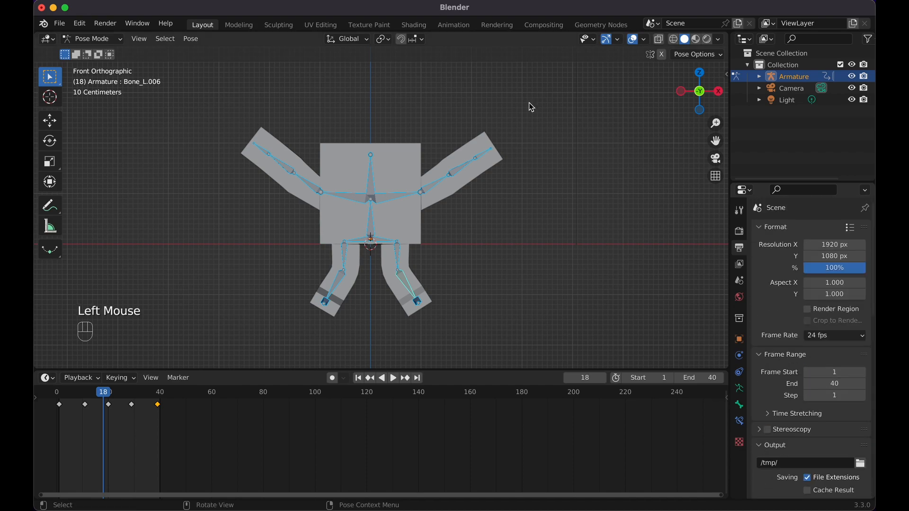
# - Try rendering the animation from the existing camera angle and close the render window
pyautogui.click(105, 23)
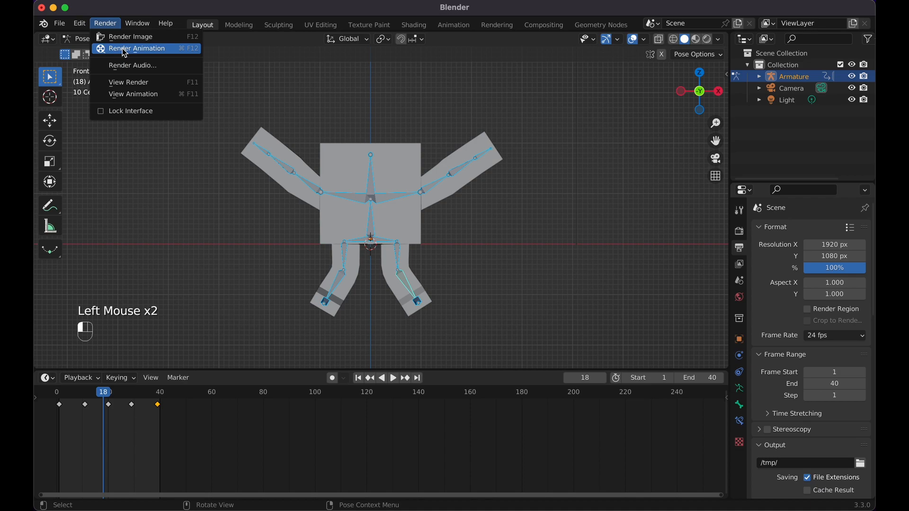
pyautogui.click(125, 49)
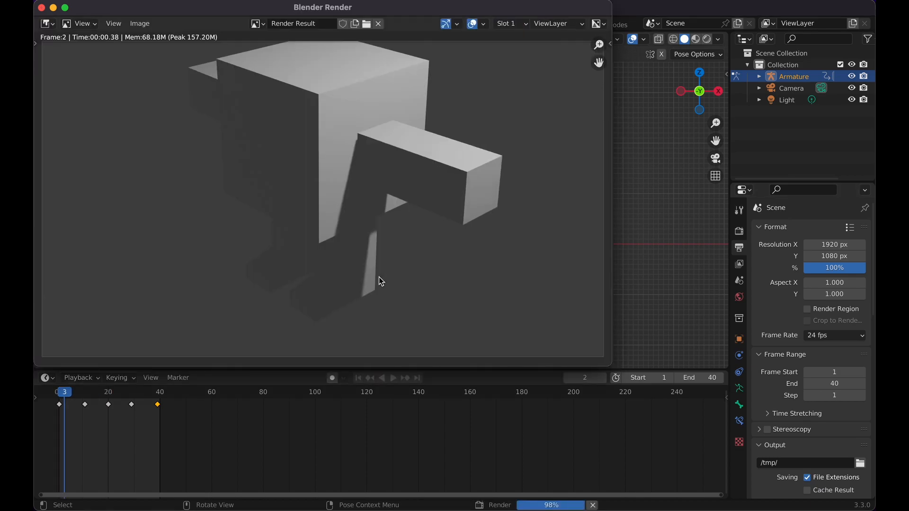
pyautogui.click(42, 8)
# - Reposition the camera with walk navigation so it frames the whole character from the front
pyautogui.press('KP_0')
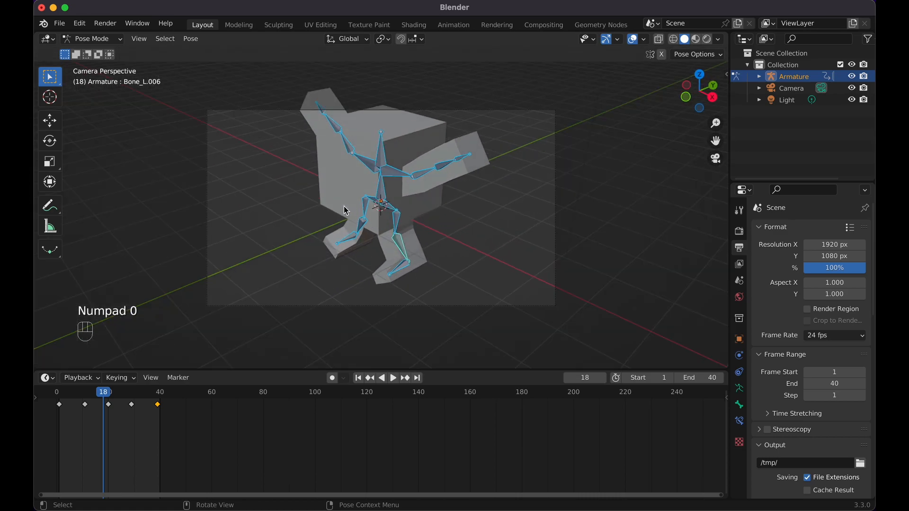
pyautogui.press('shift')
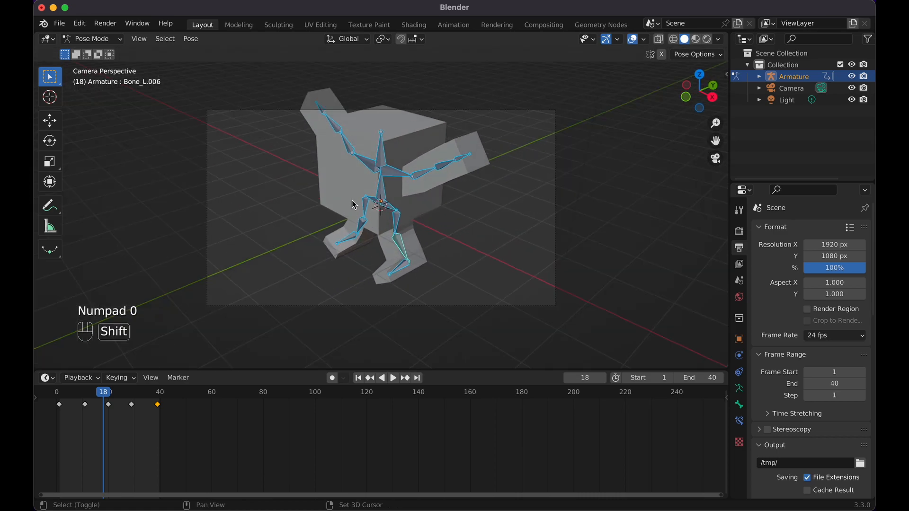
pyautogui.hotkey('shift', '`')
pyautogui.press('w')
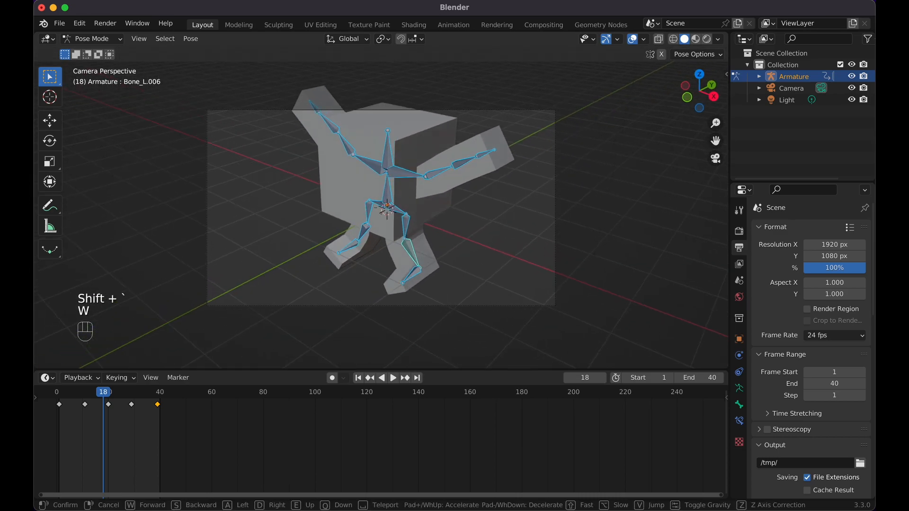
pyautogui.press('s')
pyautogui.press('s')
pyautogui.press('s')
pyautogui.press('s')
pyautogui.press('s')
pyautogui.press('s')
pyautogui.press('s')
pyautogui.press('s')
pyautogui.press('s')
pyautogui.press('s')
pyautogui.press('s')
pyautogui.press('s')
pyautogui.press('s')
pyautogui.press('s')
pyautogui.press('s')
pyautogui.press('s')
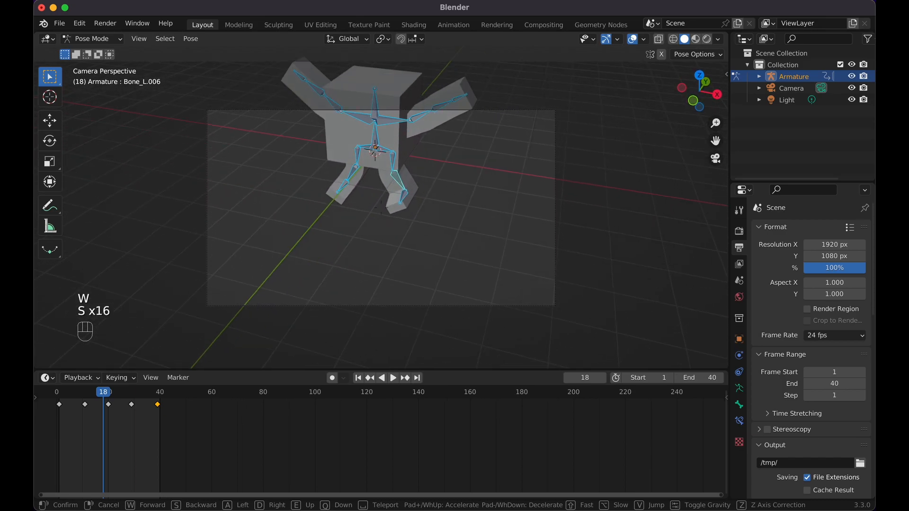
pyautogui.press('w')
pyautogui.press('shift')
pyautogui.hotkey('shift', 'w')
pyautogui.press('s')
pyautogui.press('d')
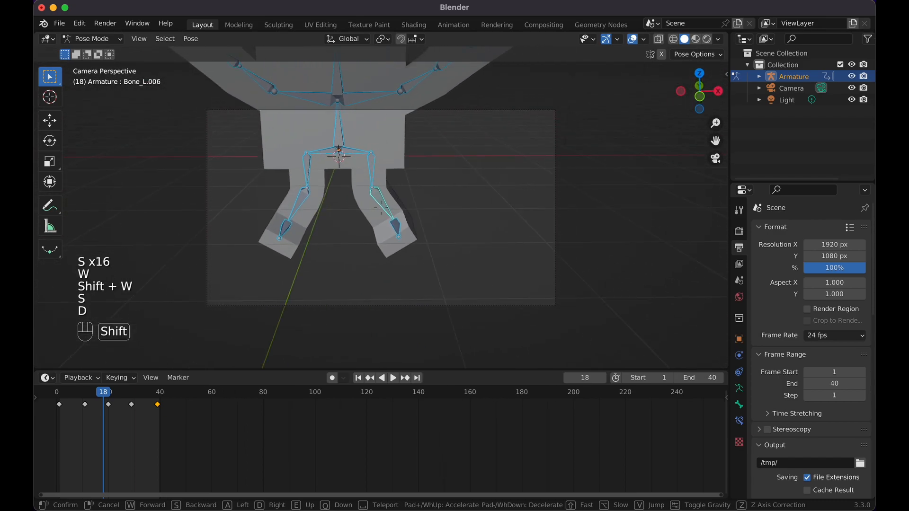
pyautogui.hotkey('shift', 'a')
pyautogui.press('s')
pyautogui.press('a')
pyautogui.press('d')
pyautogui.press('d')
pyautogui.press('s')
pyautogui.press('d')
pyautogui.press('d')
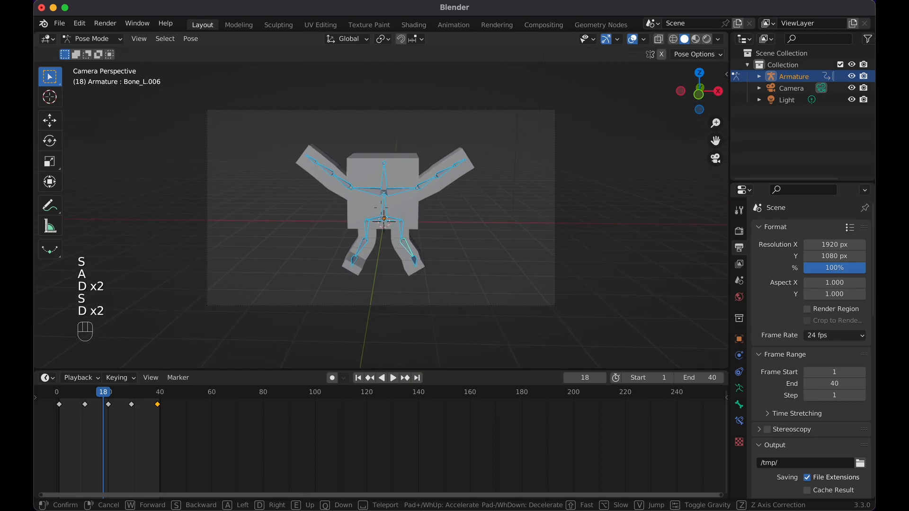
pyautogui.click(354, 205)
# - In Object Mode, set the character mesh's material base color to green (H 0.344, S 1.000, V 0.800) and show the viewport in rendered shading
pyautogui.click(423, 177)
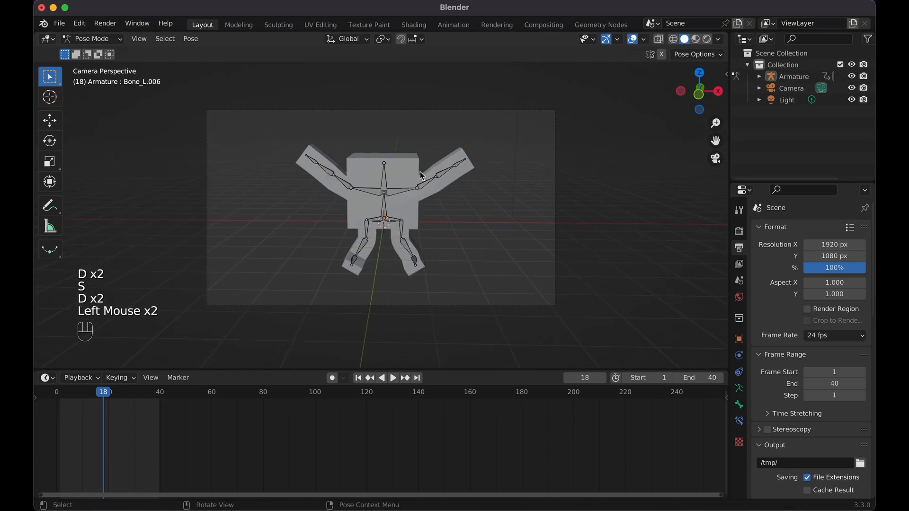
pyautogui.hotkey('ctrl', 'Tab')
pyautogui.click(421, 175)
pyautogui.click(739, 437)
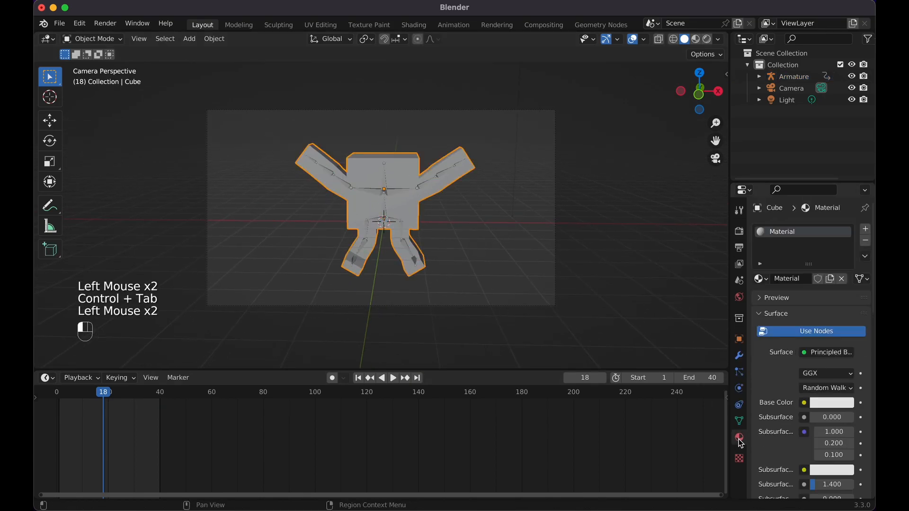
pyautogui.click(819, 406)
pyautogui.moveTo(803, 275); pyautogui.dragTo(763, 245)
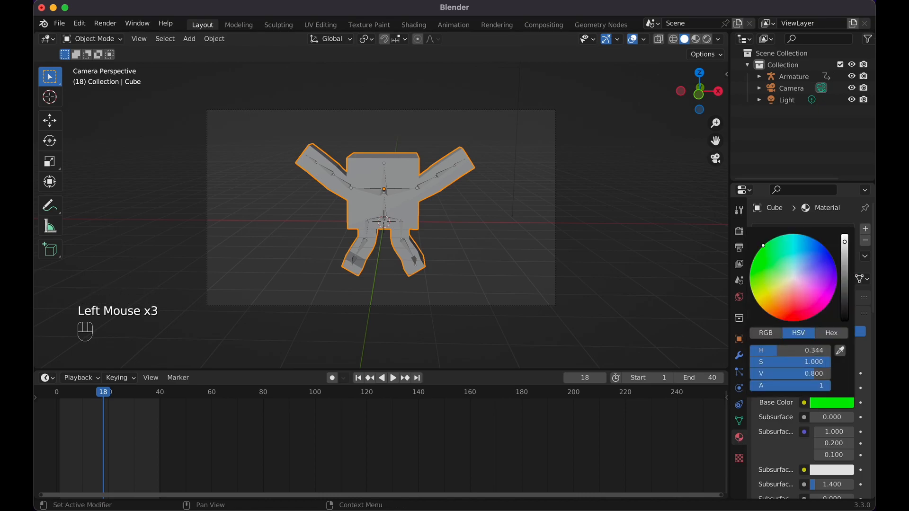
pyautogui.click(707, 40)
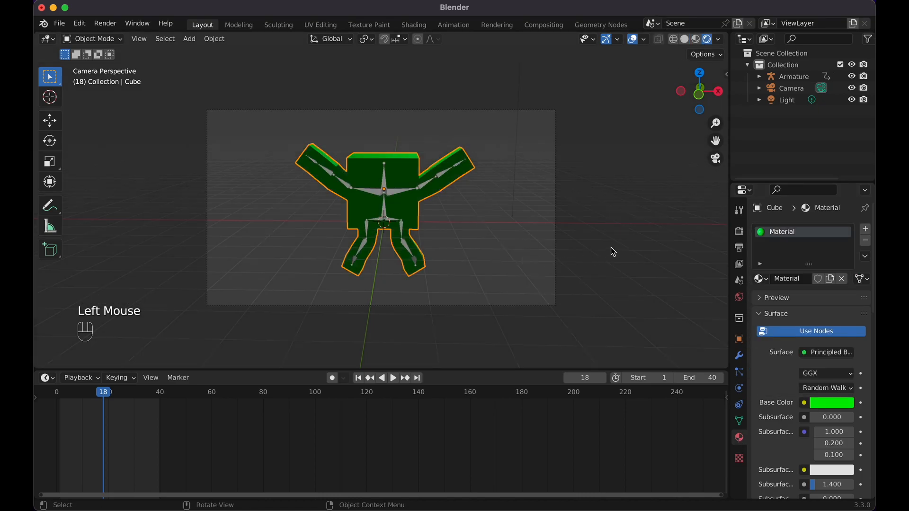
# - Return to frame 0, add an area light and place it above and in front of the character in the right side view
pyautogui.hotkey('shift', 'Left')
pyautogui.press('Left')
pyautogui.hotkey('shift', 'a')
pyautogui.moveTo(459, 263)
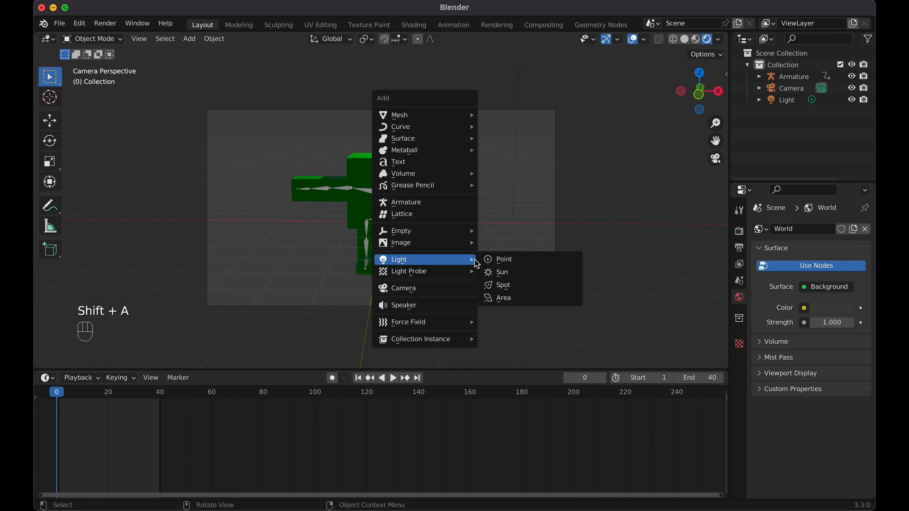
pyautogui.click(522, 301)
pyautogui.press('KP_3')
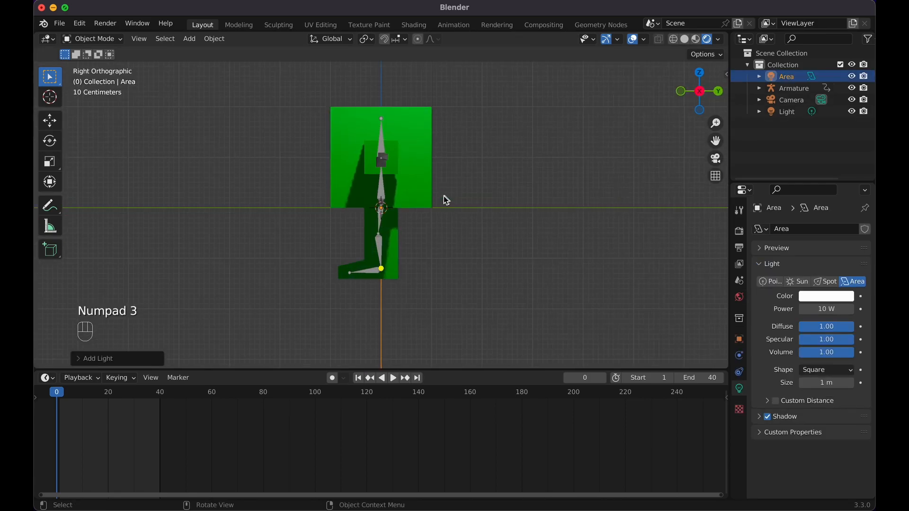
pyautogui.press('g')
pyautogui.click(202, 88)
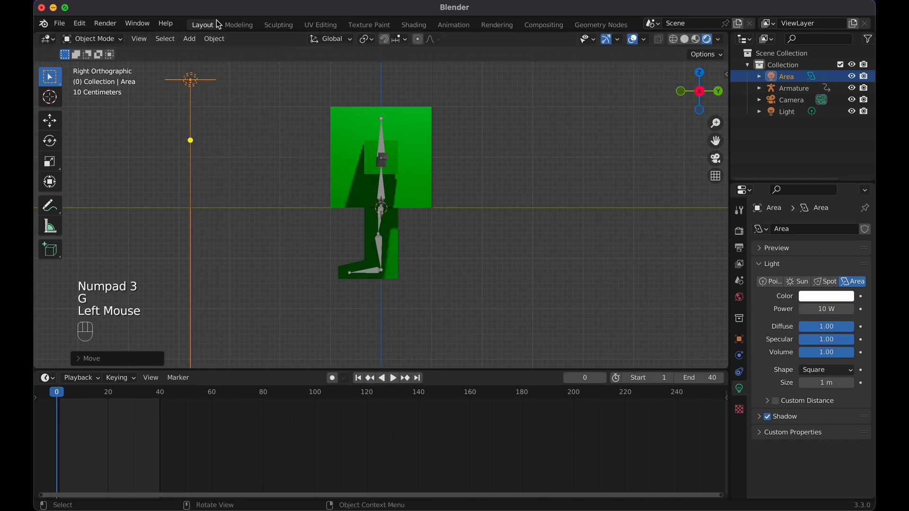
# - Enlarge the area light, rotating it about -56° toward the character, and set its power to 1000 W
pyautogui.press('s')
pyautogui.click(570, 236)
pyautogui.press('r')
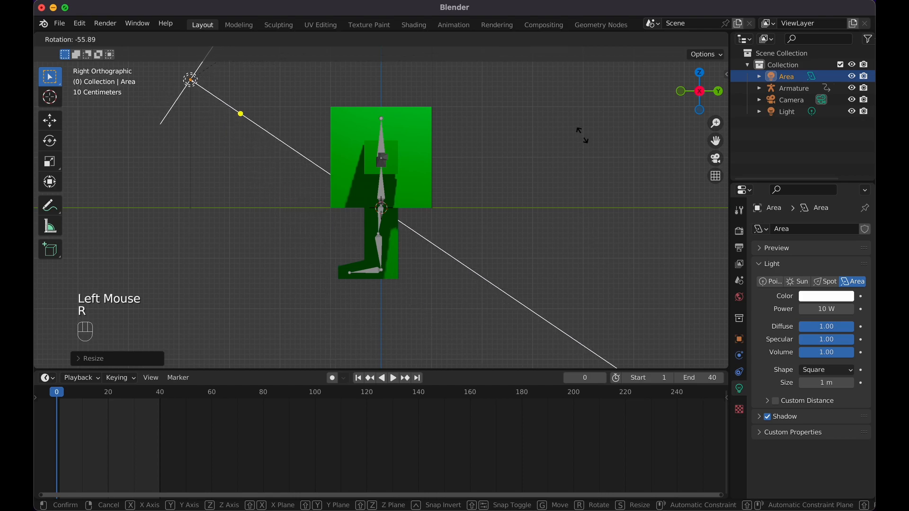
pyautogui.click(584, 137)
pyautogui.doubleClick(829, 310)
pyautogui.write('00')
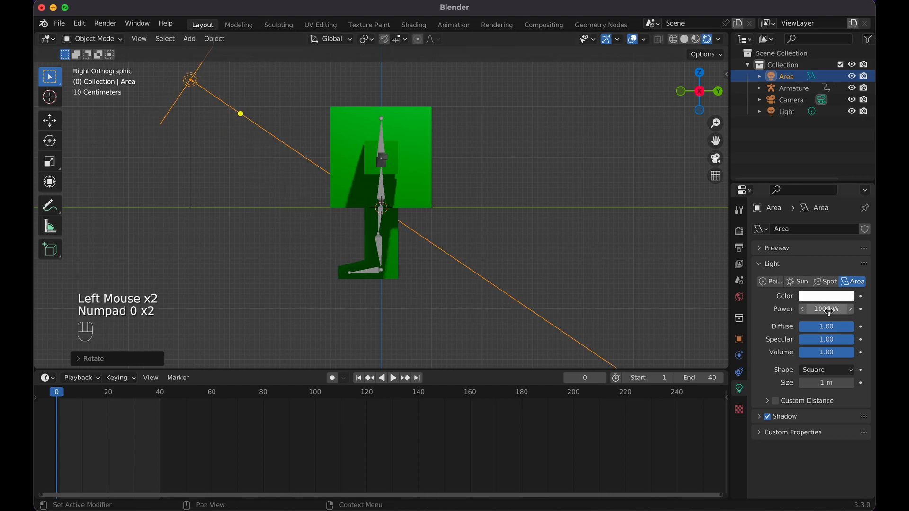
# - From the camera view, raise the area light along Z and move it about 5 m in the negative X direction
pyautogui.press('KP_0')
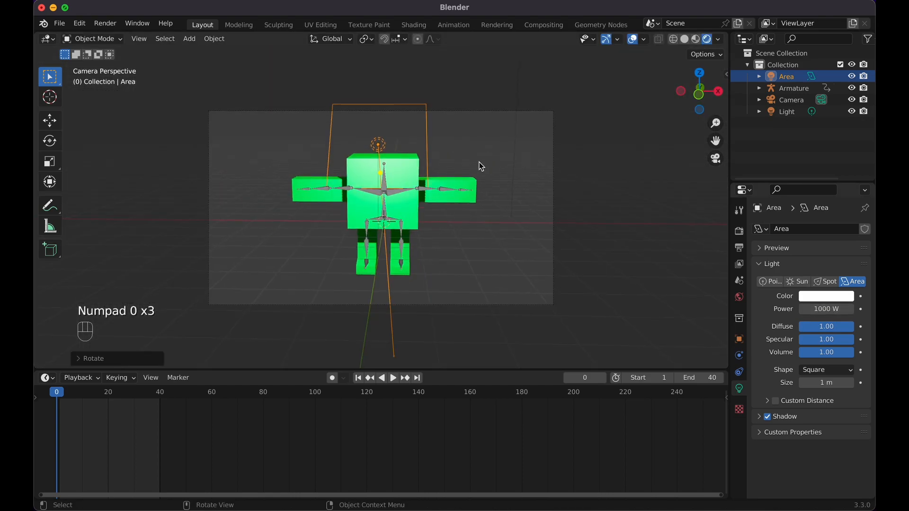
pyautogui.press('g')
pyautogui.press('z')
pyautogui.click(462, 60)
pyautogui.press('g')
pyautogui.press('x')
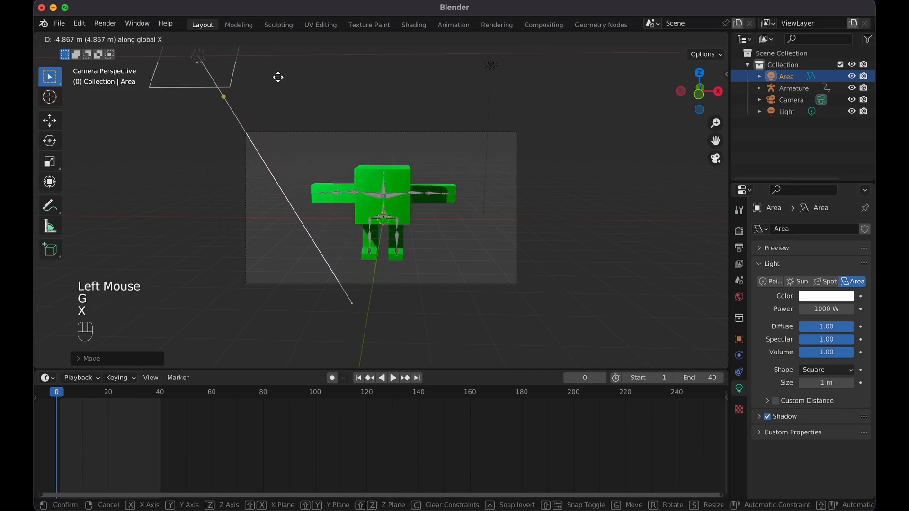
pyautogui.click(267, 76)
# - Rotate the area light in the camera view to aim at the character and set its power to 500 W
pyautogui.press('r')
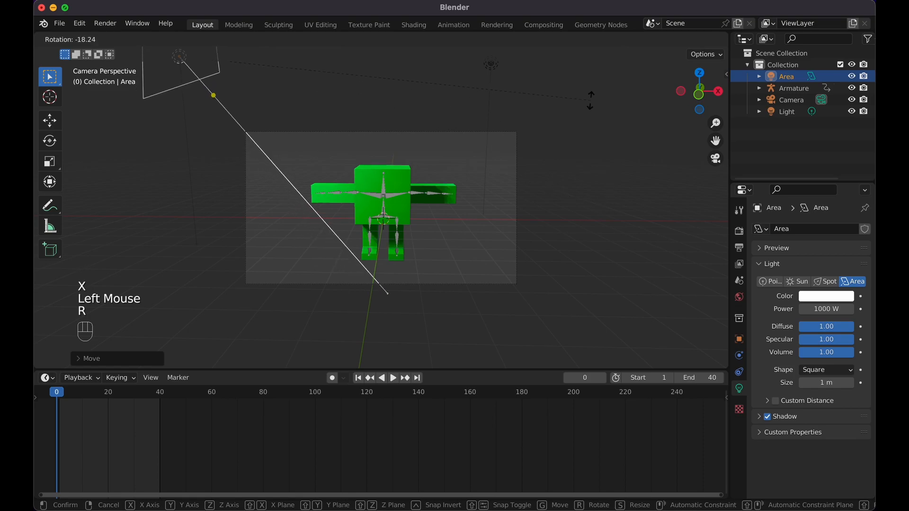
pyautogui.click(389, 292)
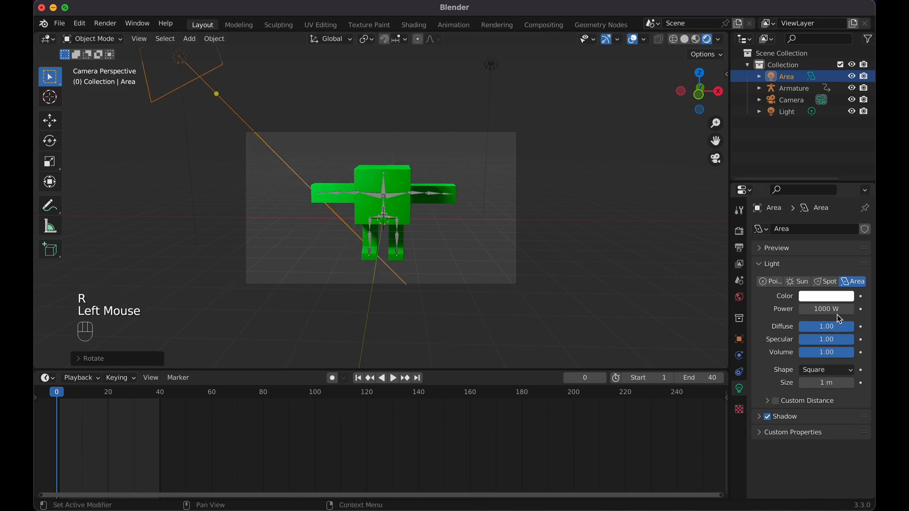
pyautogui.doubleClick(836, 315)
pyautogui.write('500')
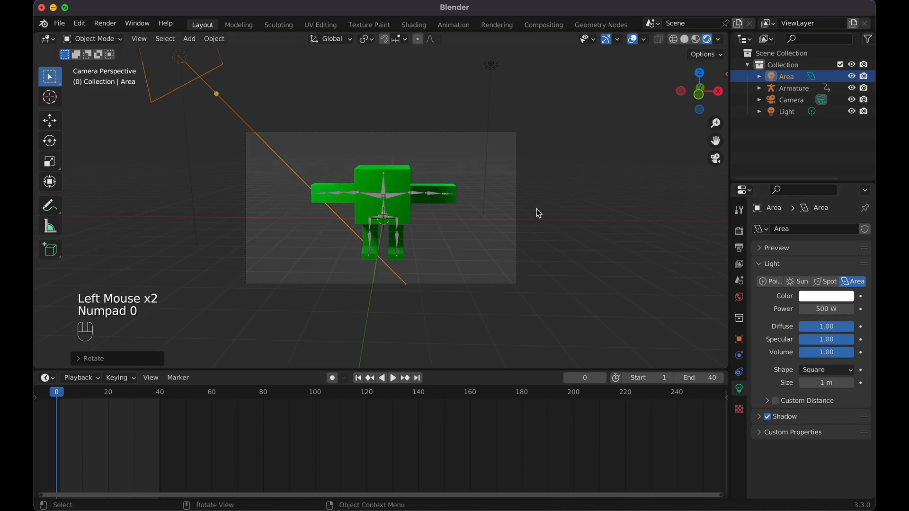
# - Deselect the area light and render the animation
pyautogui.click(552, 183)
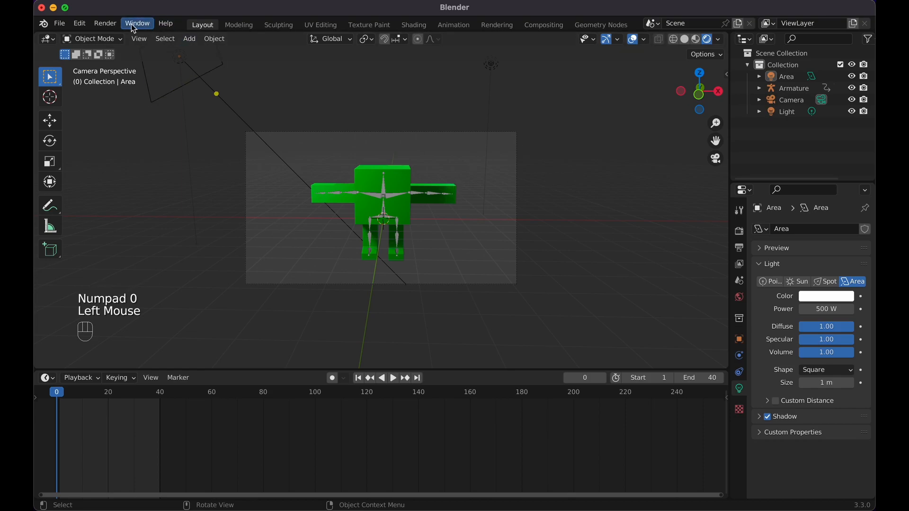
pyautogui.click(105, 24)
pyautogui.click(120, 47)
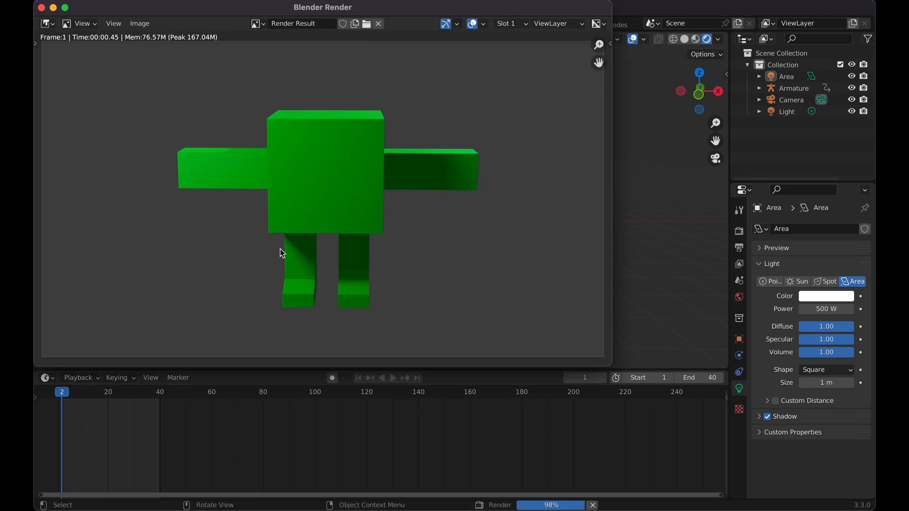